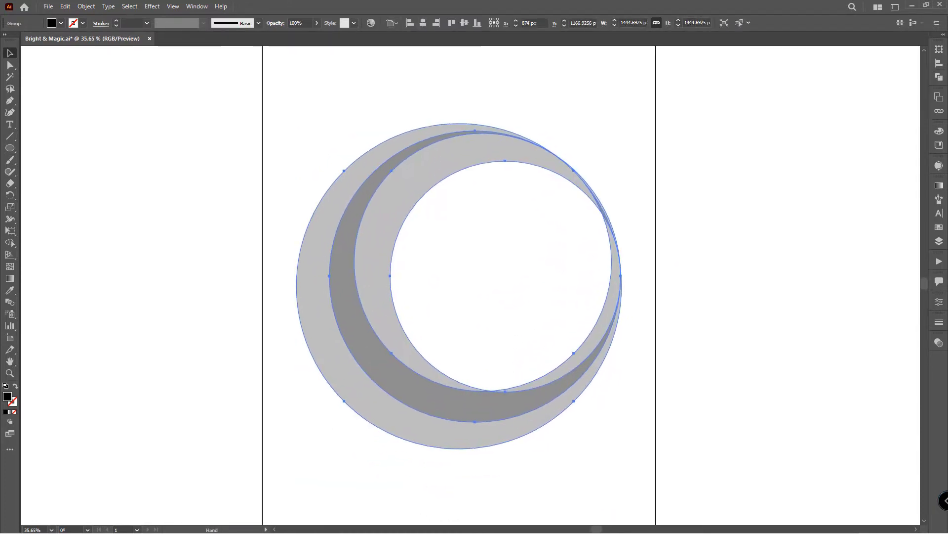
Step: Choose the Blob Brush tool and bring up the pen tablet driver's pressure settings
left_click(10, 160)
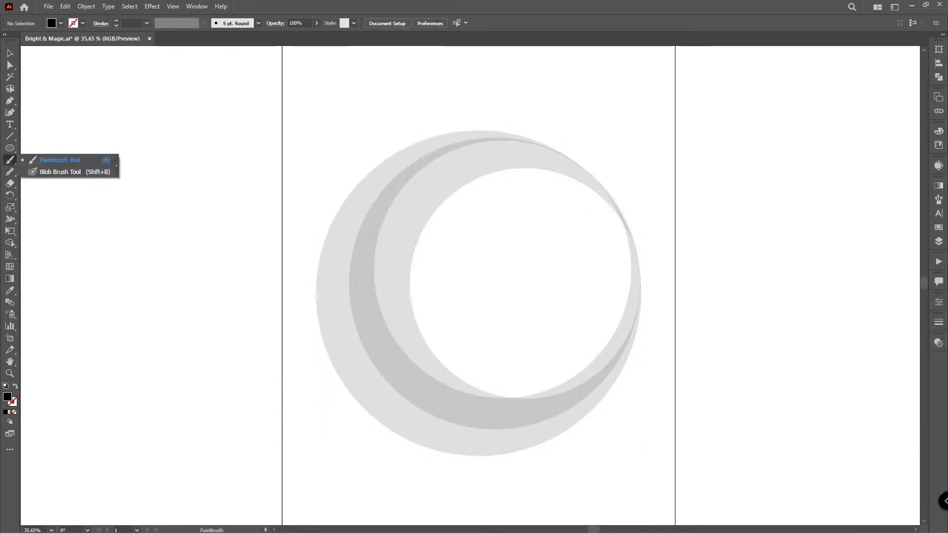
left_click(836, 519)
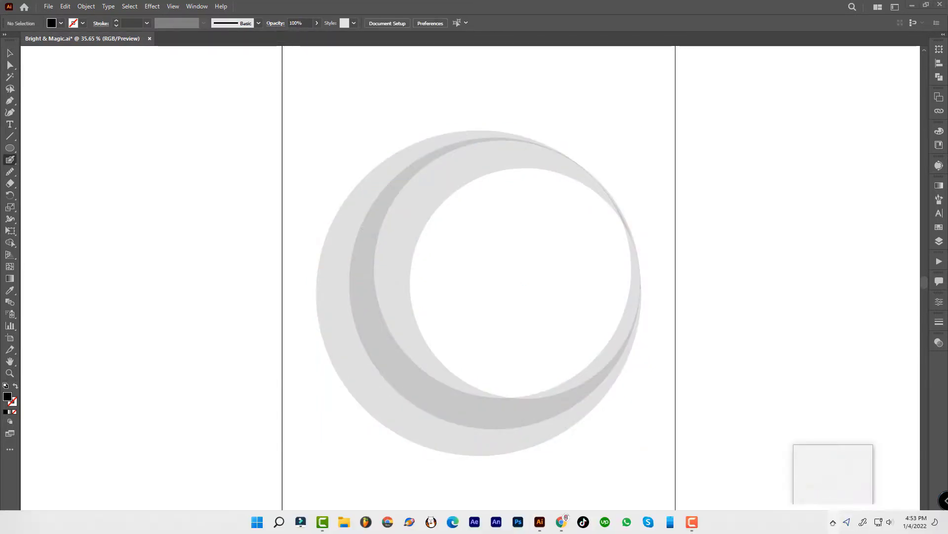
left_click(803, 455)
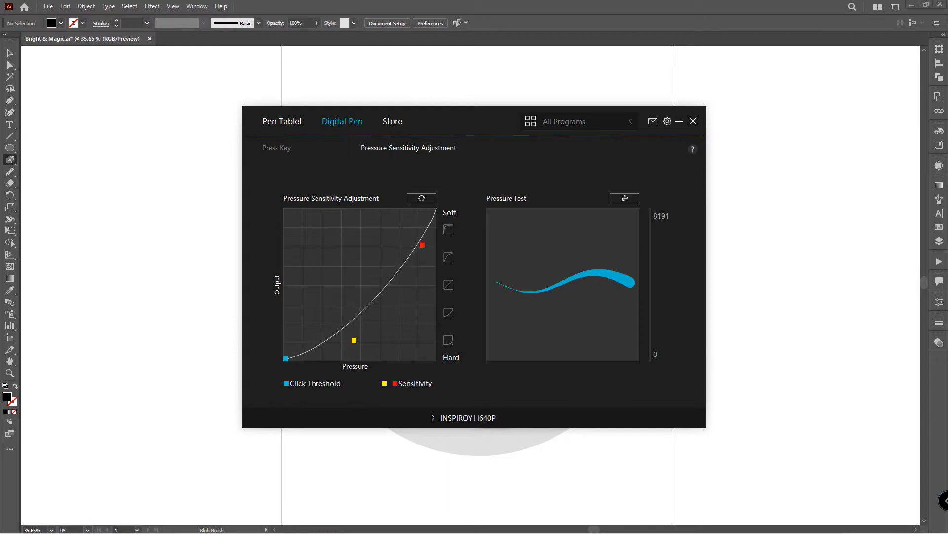
Step: Clear the Huion pressure test stroke and close the tablet driver window
left_click(625, 198)
left_click(693, 121)
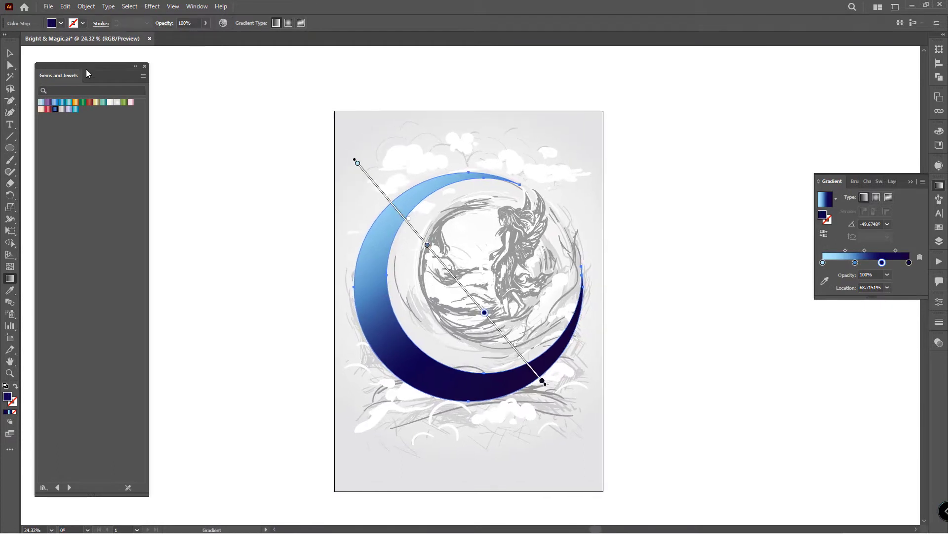
Step: Angle the crescent's blue gradient to darken downward and draw a 964.9547 px gradient circle inside
left_click_drag(321, 197, 584, 356)
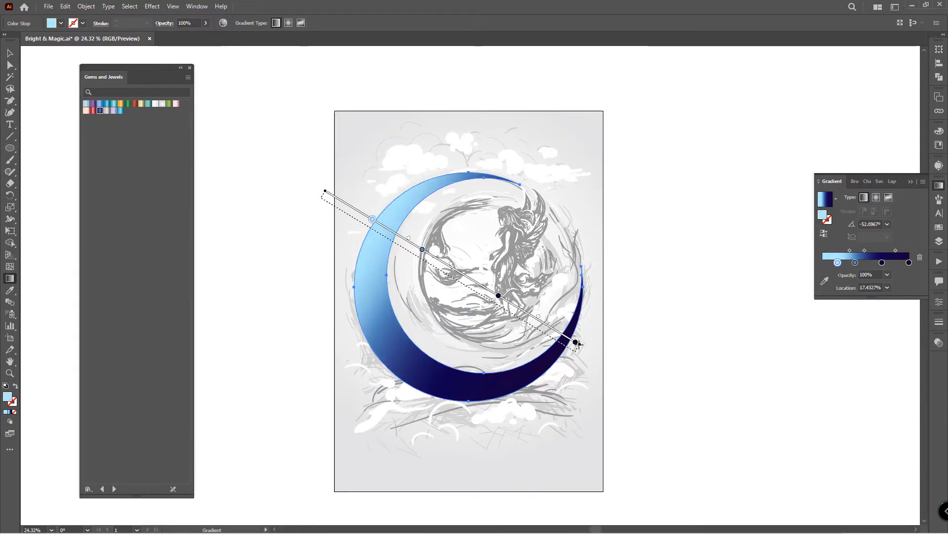
left_click(438, 269)
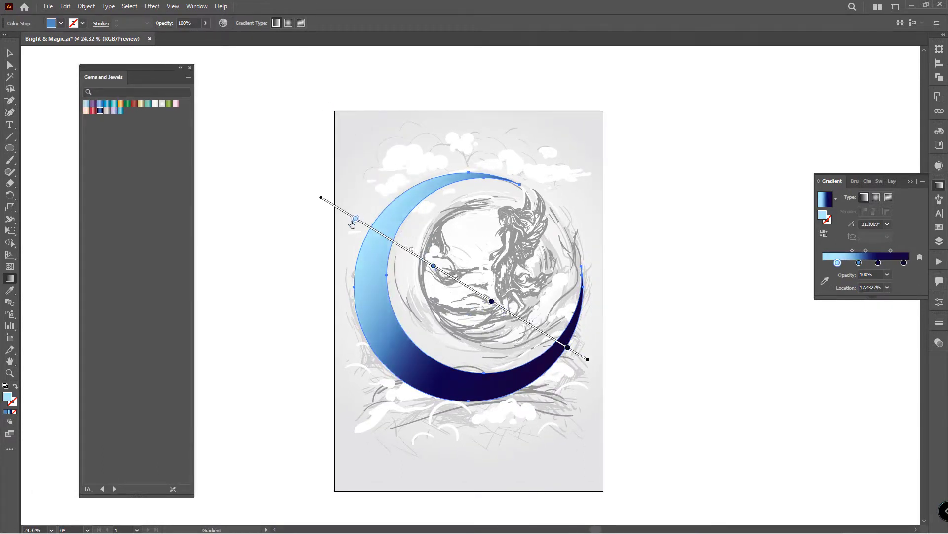
left_click_drag(352, 223, 405, 247)
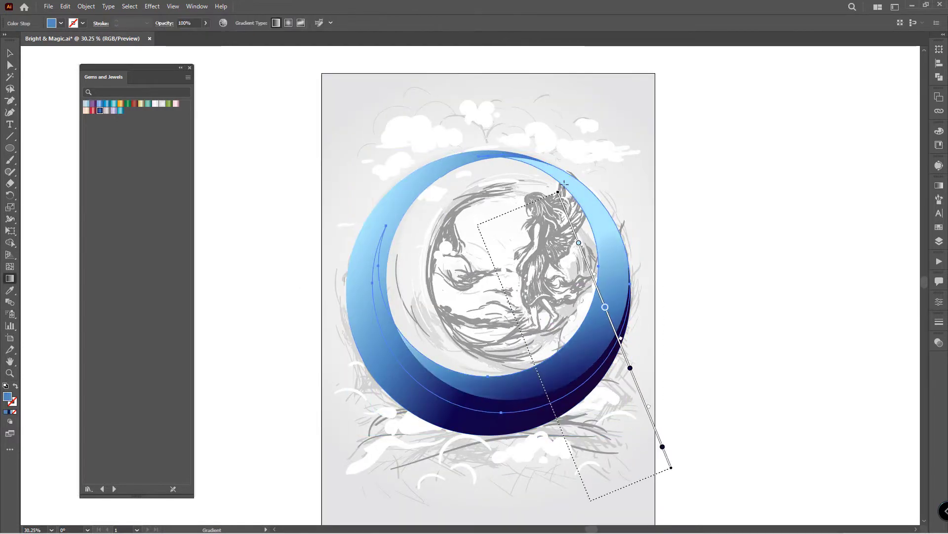
left_click_drag(452, 433, 475, 240)
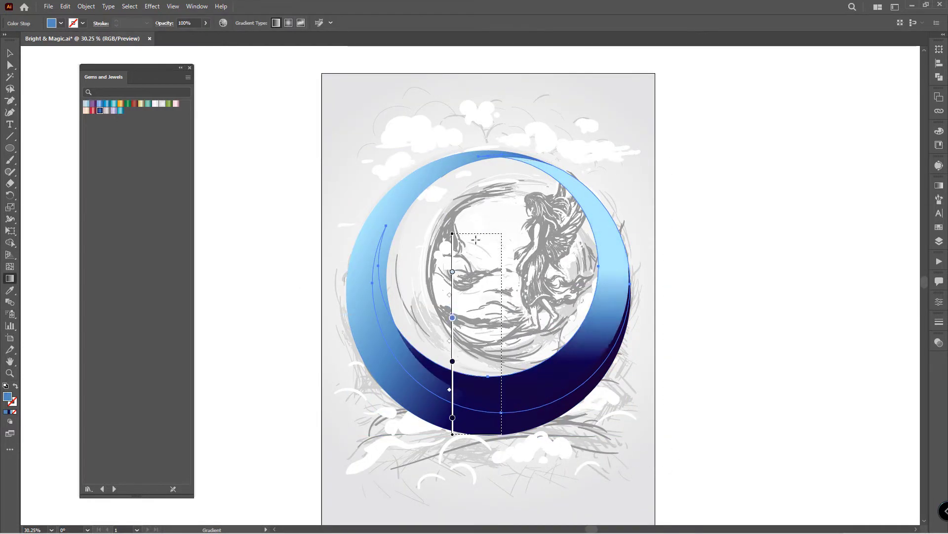
left_click_drag(516, 212, 458, 489)
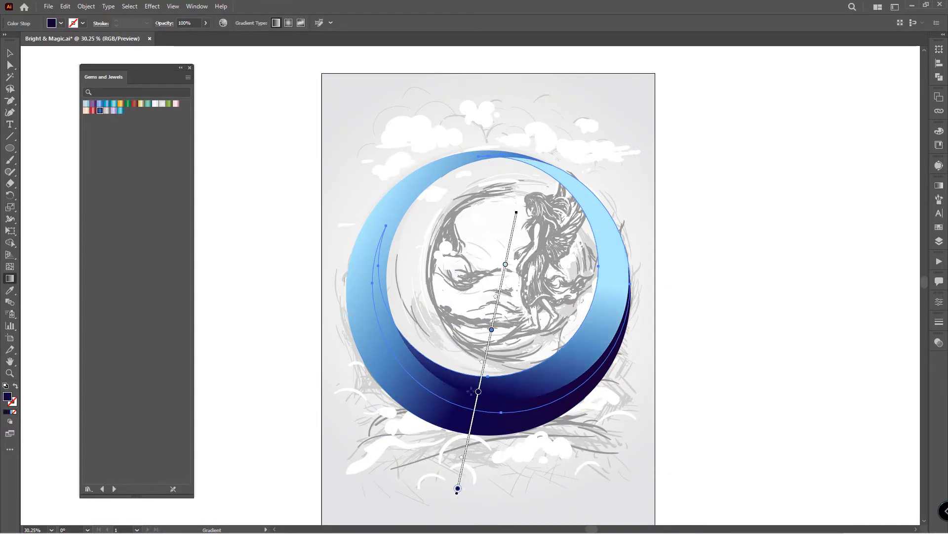
left_click_drag(516, 212, 527, 158)
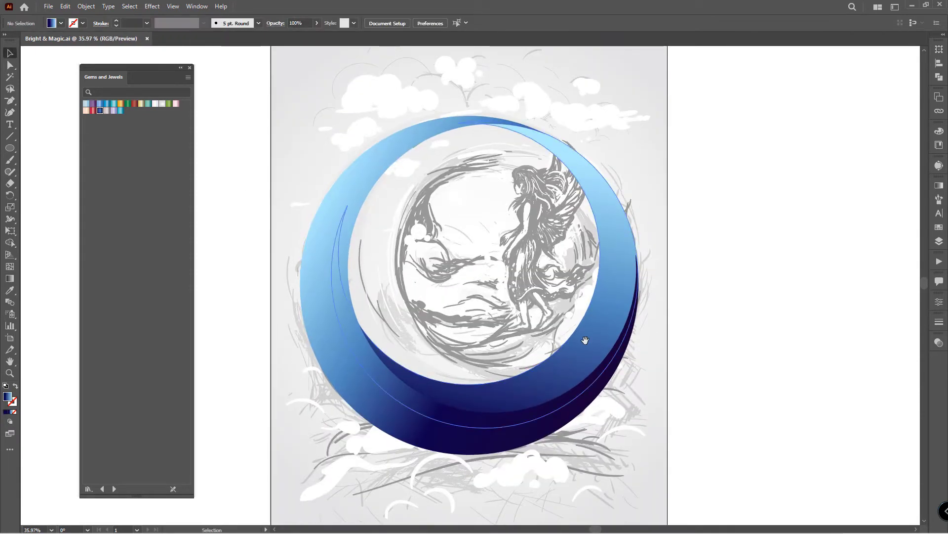
left_click_drag(504, 265, 612, 375)
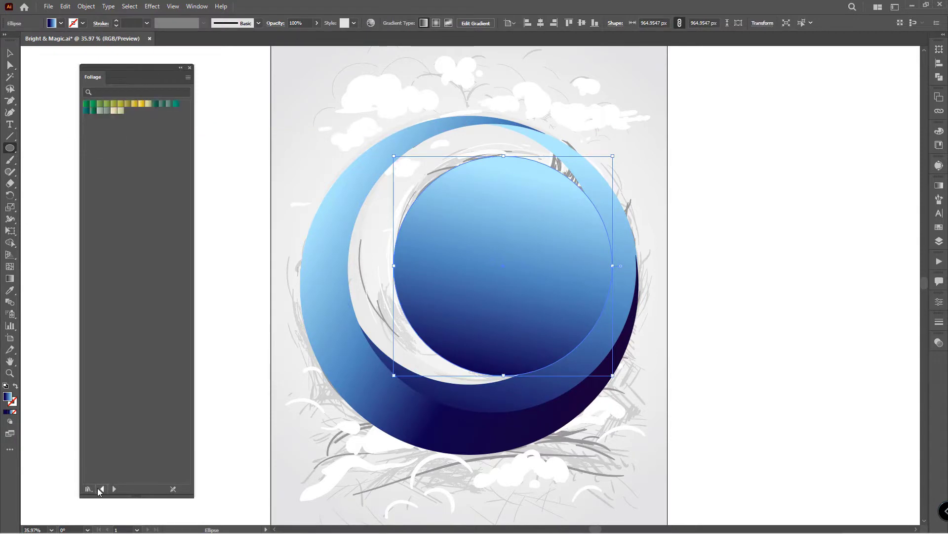
Step: Fill the circle with a pale tan Foliage swatch and send it behind the fairy sketch
left_click(114, 110)
left_click(9, 278)
left_click_drag(352, 148, 530, 352)
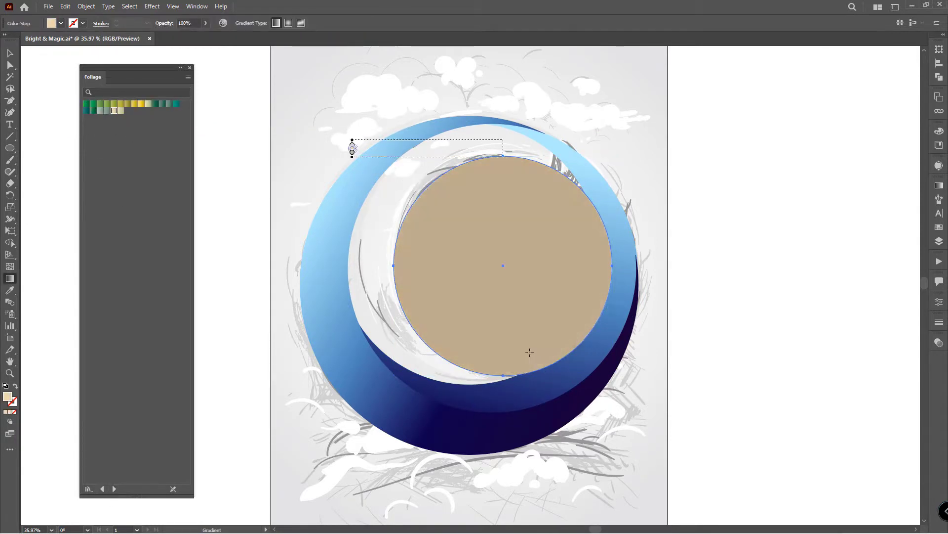
key("v")
right_click(554, 144)
right_click(556, 233)
left_click(702, 429)
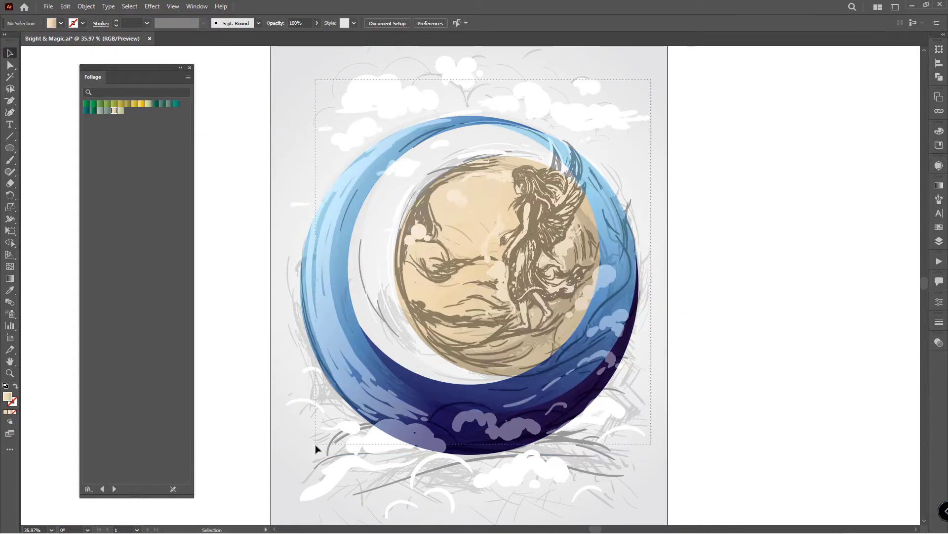
Step: Fade the fairy sketch group to 8% opacity
left_click(616, 248)
left_click(317, 22)
left_click_drag(318, 35, 282, 35)
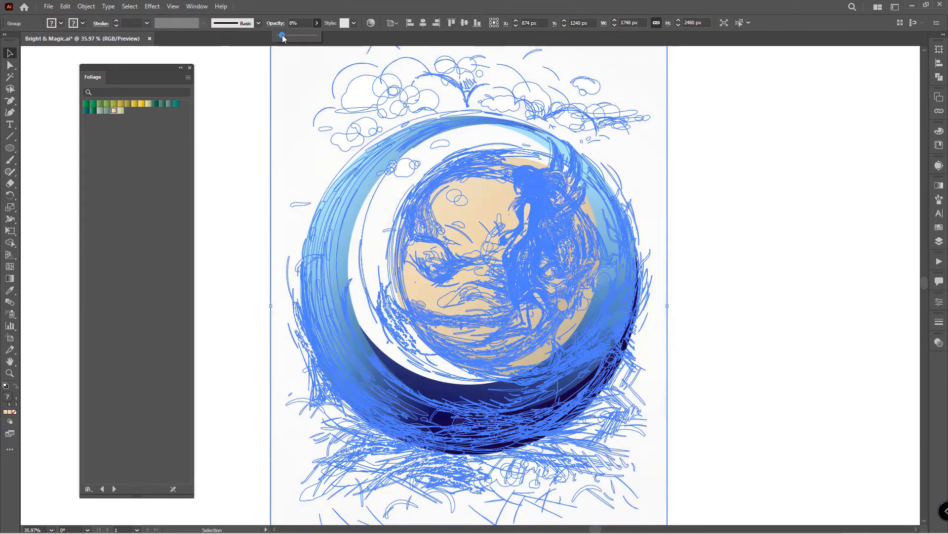
left_click(680, 106)
Step: Move the tan moon up-left and resize it to about 877.0633 px
left_click(558, 288)
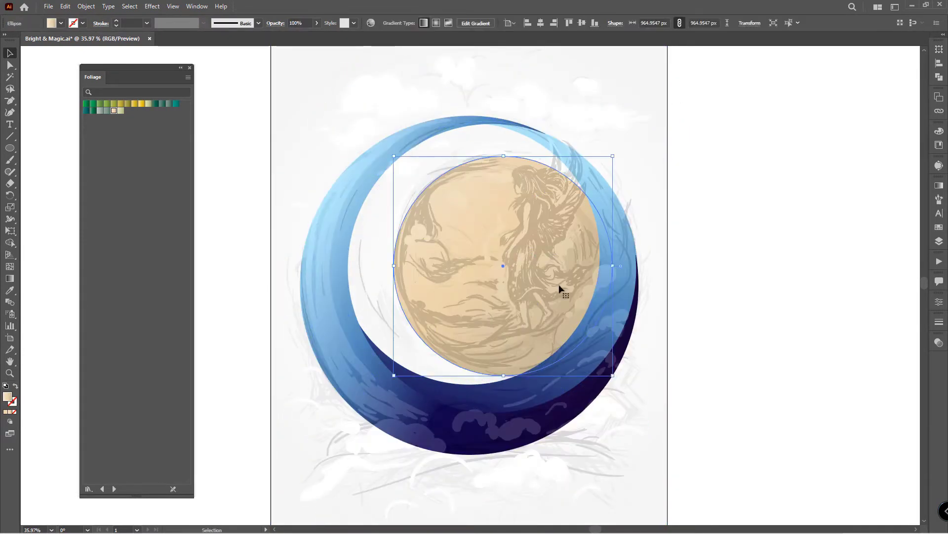
left_click_drag(476, 293, 467, 285)
mouse_move(492, 142)
left_mouse_down()
mouse_move(492, 123)
mouse_move(491, 165)
left_mouse_up()
scroll(581, 298, "up", 1)
left_click_drag(447, 252, 455, 250)
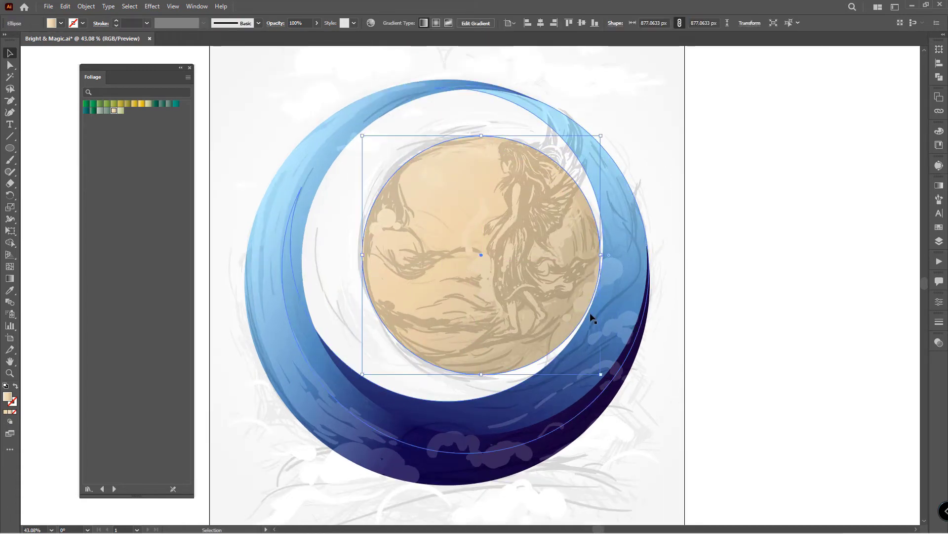
left_click(806, 303)
scroll(807, 302, "down", 2)
Step: Draw a curved Pen-tool ring path around the moon
left_click(10, 100)
left_click(570, 284)
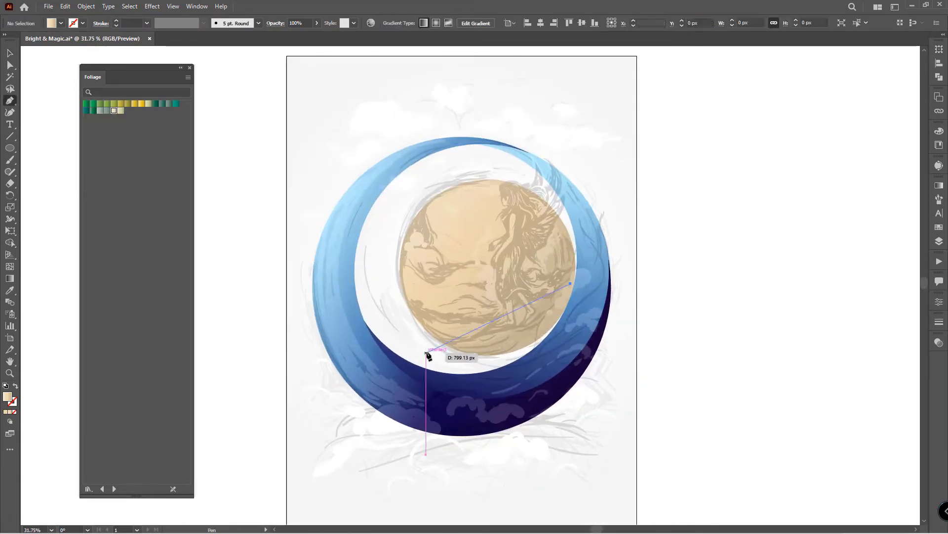
left_click(426, 354)
key("a")
mouse_move(616, 292)
left_mouse_down()
mouse_move(604, 344)
mouse_move(507, 402)
left_mouse_up()
left_click_drag(412, 182, 346, 252)
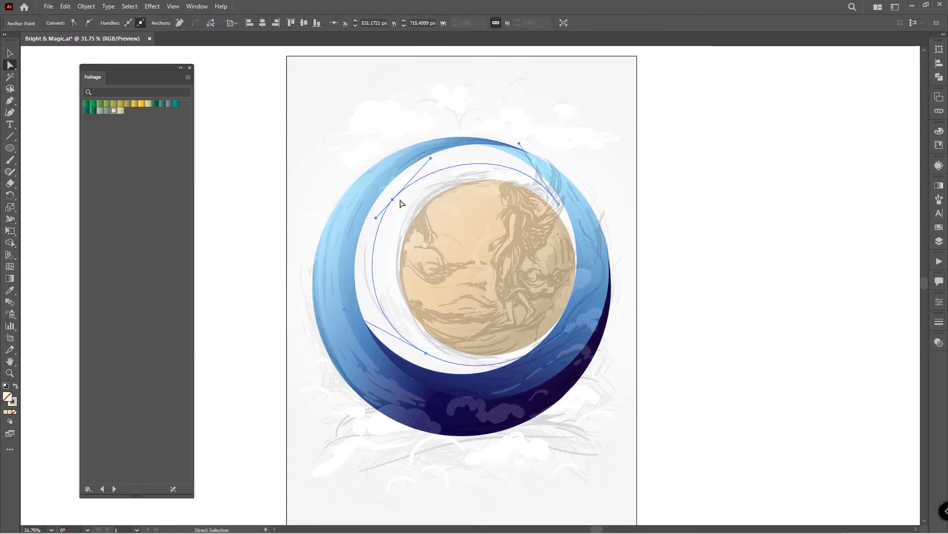
left_click_drag(344, 313, 435, 356)
left_click_drag(566, 332, 560, 327)
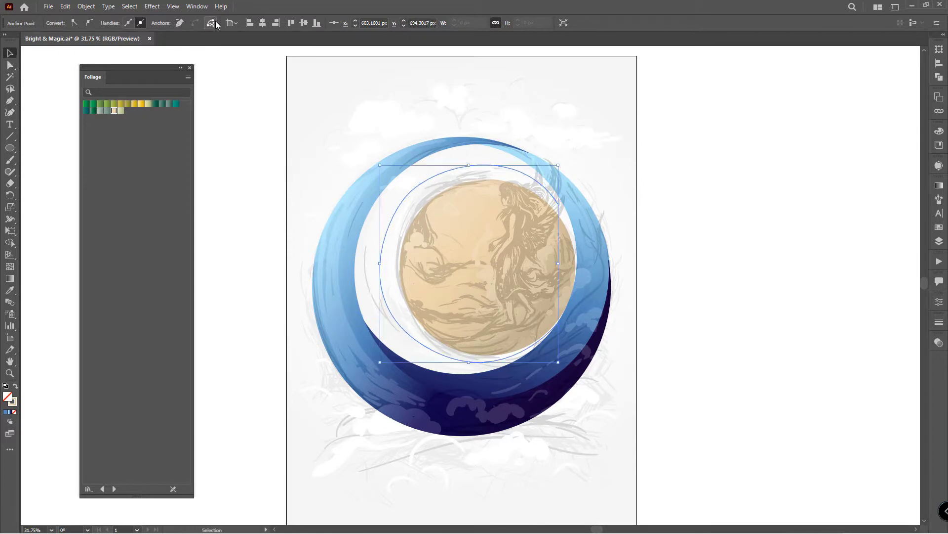
Step: Give the ring a black Artistic_ChalkCharcoalPencil brush stroke
left_click(232, 22)
left_click(198, 74)
left_click(233, 23)
left_click(165, 101)
left_click(276, 140)
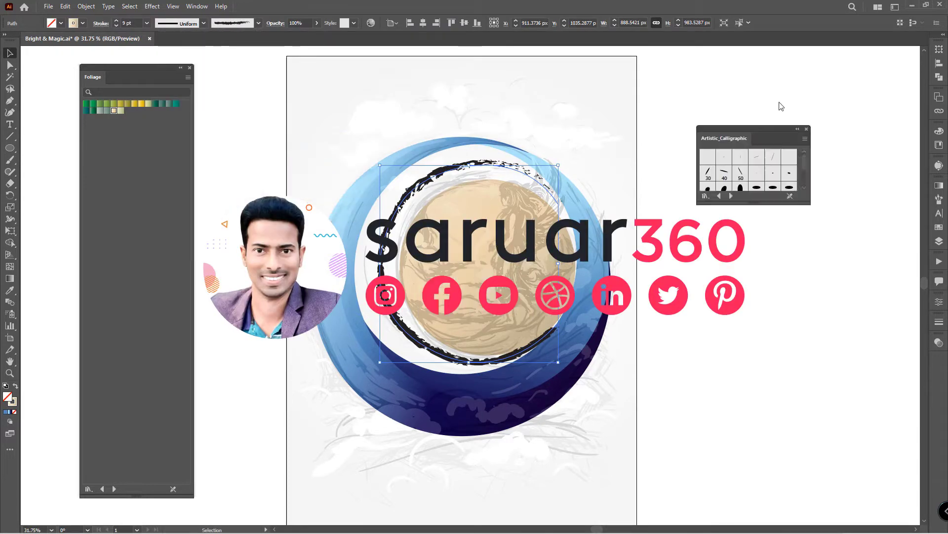
left_click(732, 195)
left_click(792, 151)
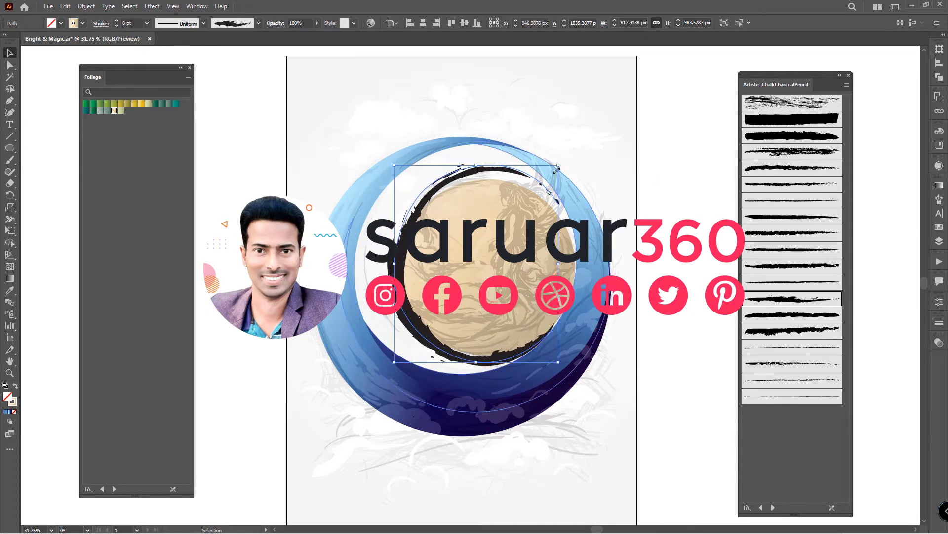
Step: Shrink the charcoal ring and reshape its anchors around the moon's left side
left_click_drag(379, 164, 390, 172)
left_click(436, 351)
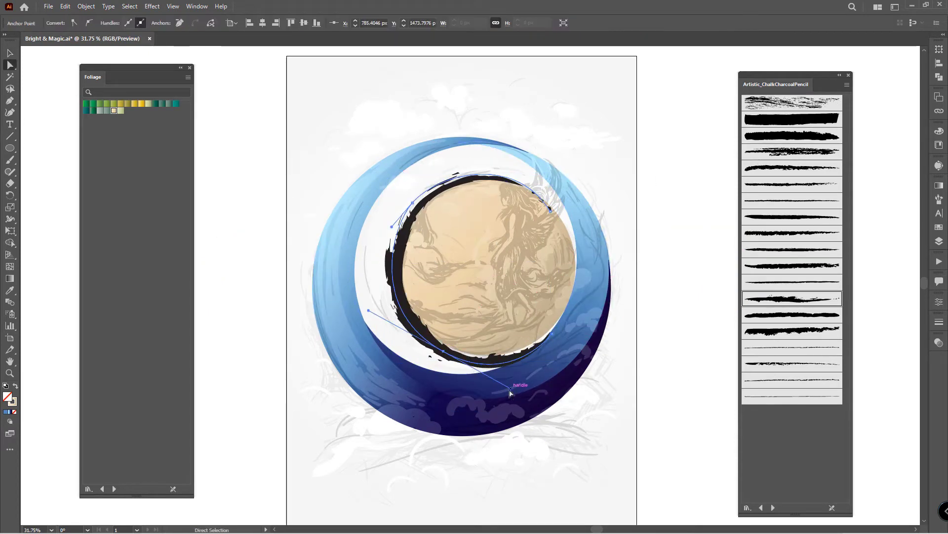
mouse_move(511, 387)
left_mouse_down()
mouse_move(573, 222)
mouse_move(555, 208)
left_mouse_up()
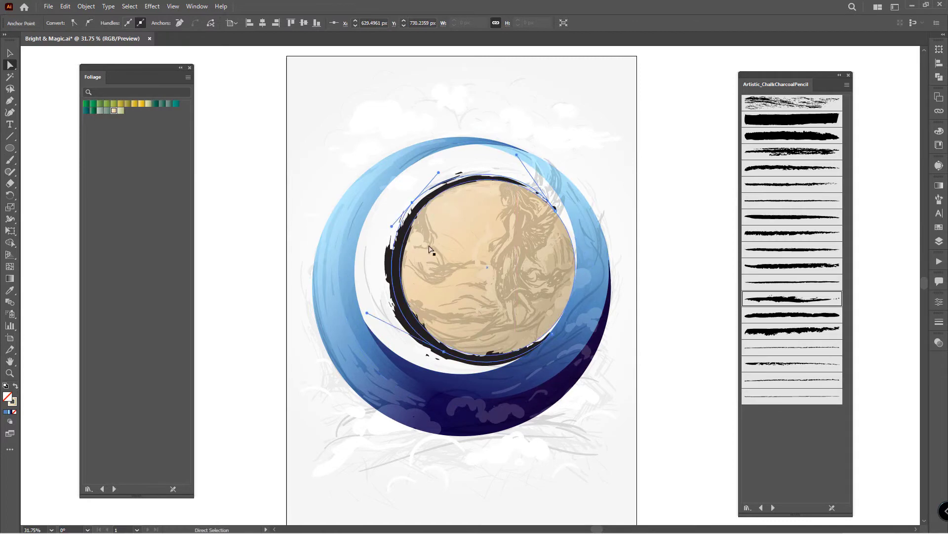
left_click_drag(553, 334, 554, 331)
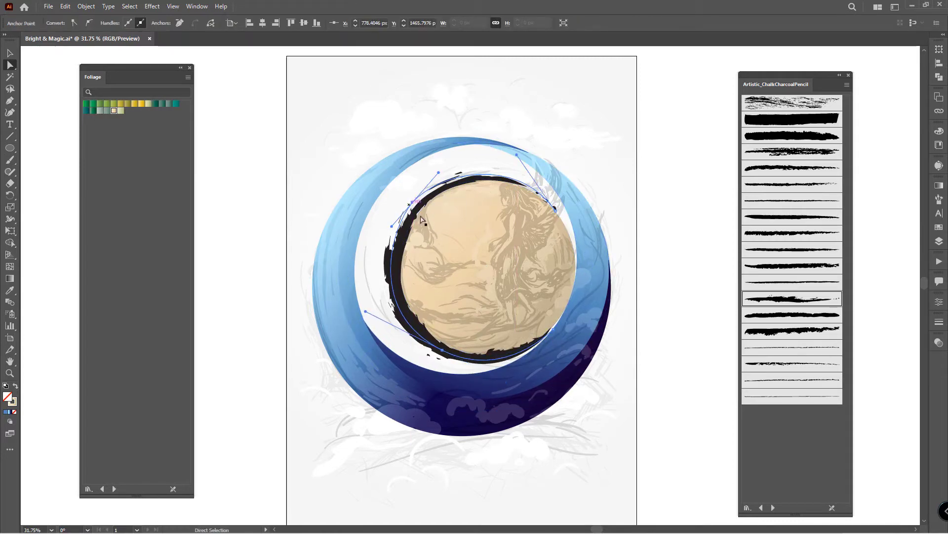
left_click(10, 52)
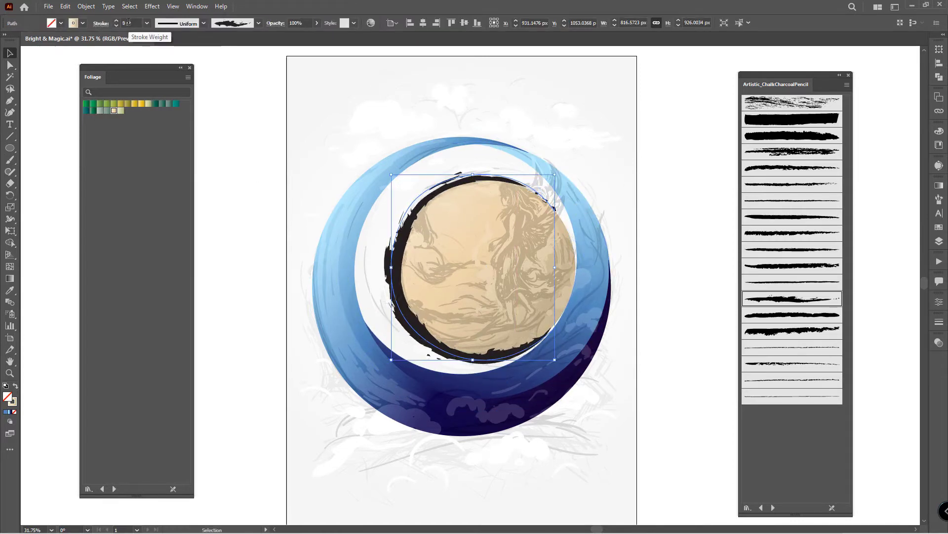
scroll(129, 22, "down", 2)
key("a")
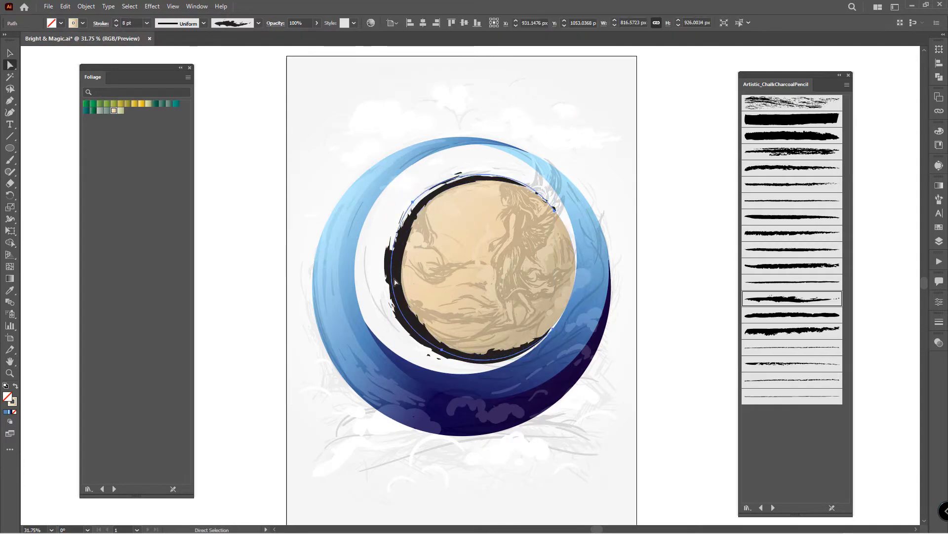
left_click(412, 202)
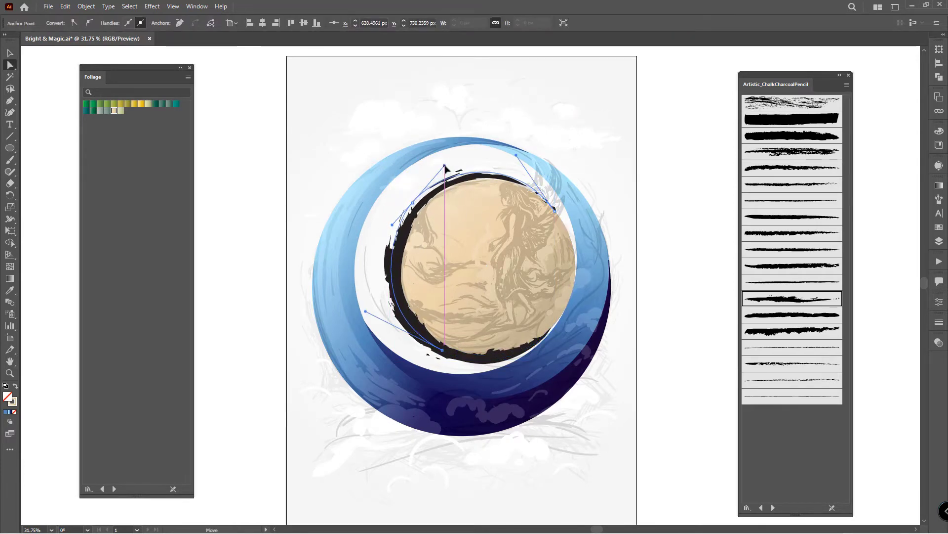
Step: Paste a copy of the ring in front, enlarge it, change its charcoal brush and rotate it
key("v")
key("ctrl+shift+a")
left_click(553, 197)
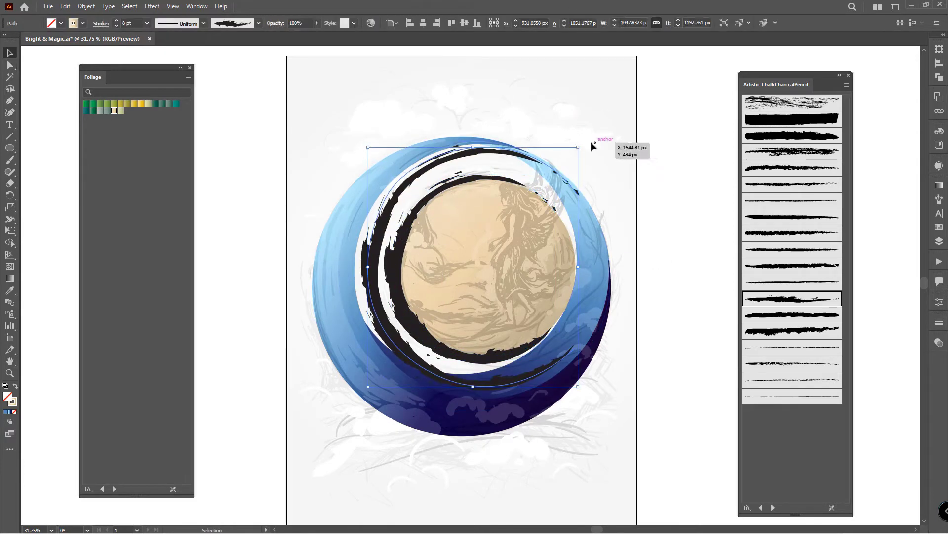
left_click_drag(575, 175, 476, 410)
left_click(778, 154)
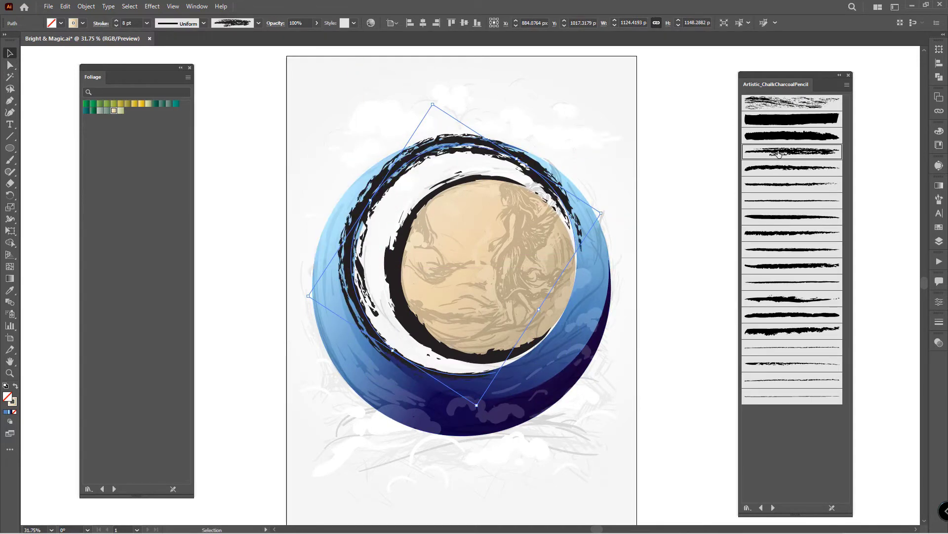
mouse_move(434, 123)
left_mouse_down()
mouse_move(587, 198)
mouse_move(764, 430)
left_mouse_up()
left_click(448, 226)
Step: Cut the ring path with Scissors, remove its fill and sample the black brushed stroke
key("slash")
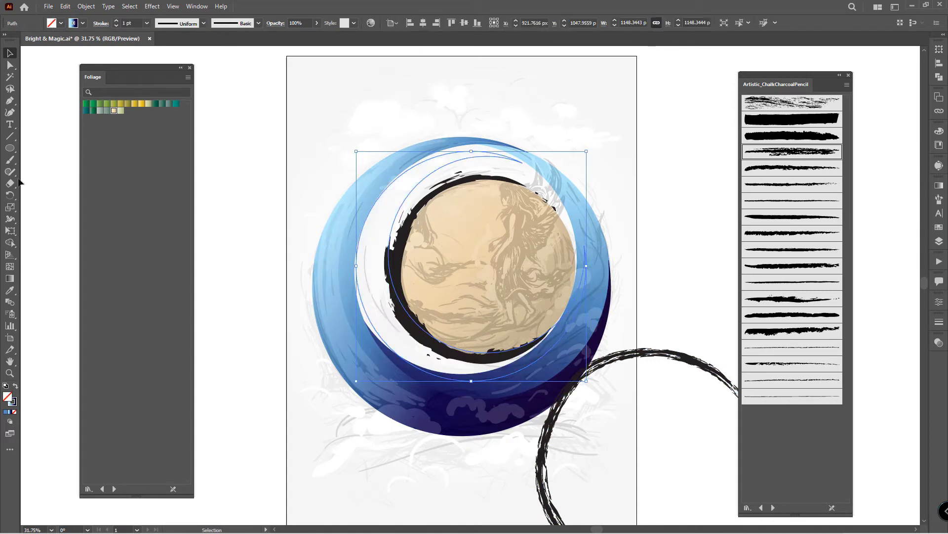
left_click_drag(10, 184, 49, 196)
left_click(546, 371)
left_click(585, 279)
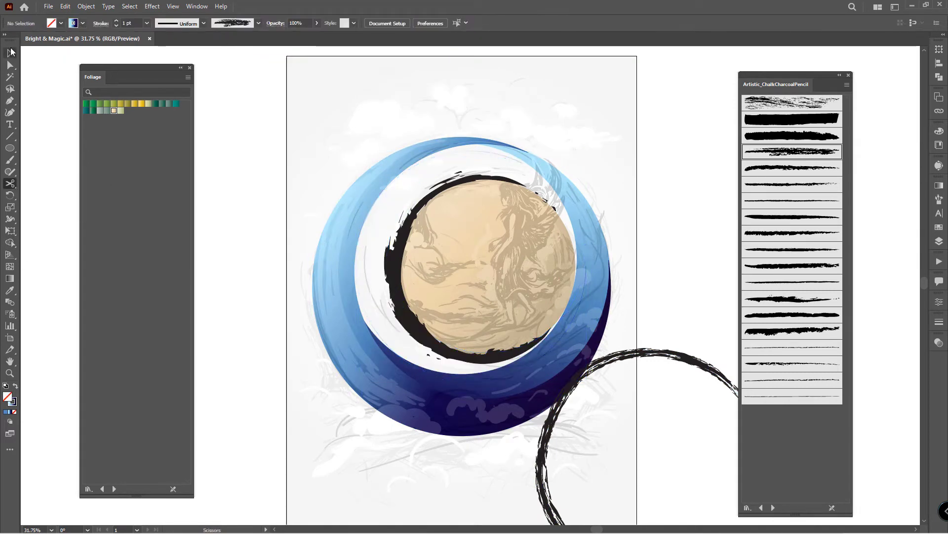
key("i")
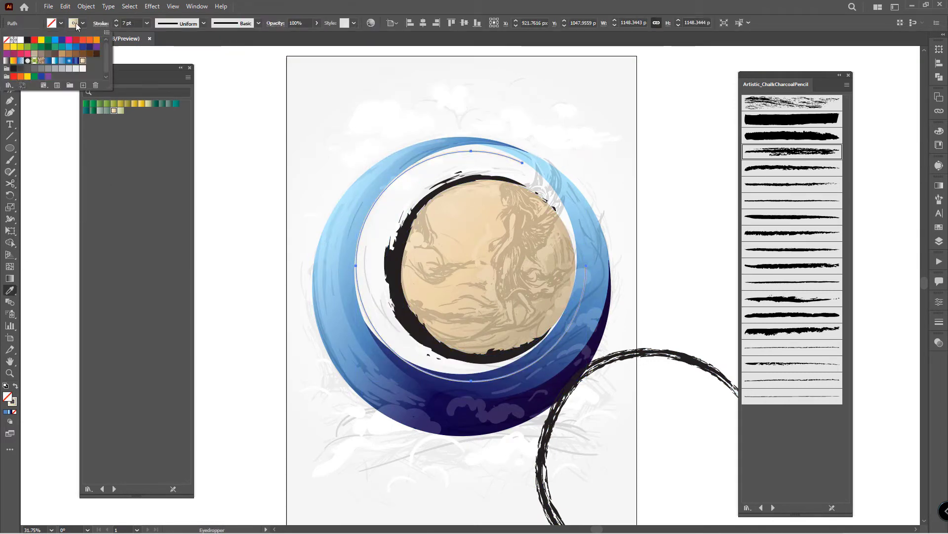
double_click(7, 396)
left_click(576, 207)
key("v")
left_click(513, 161)
key("slash")
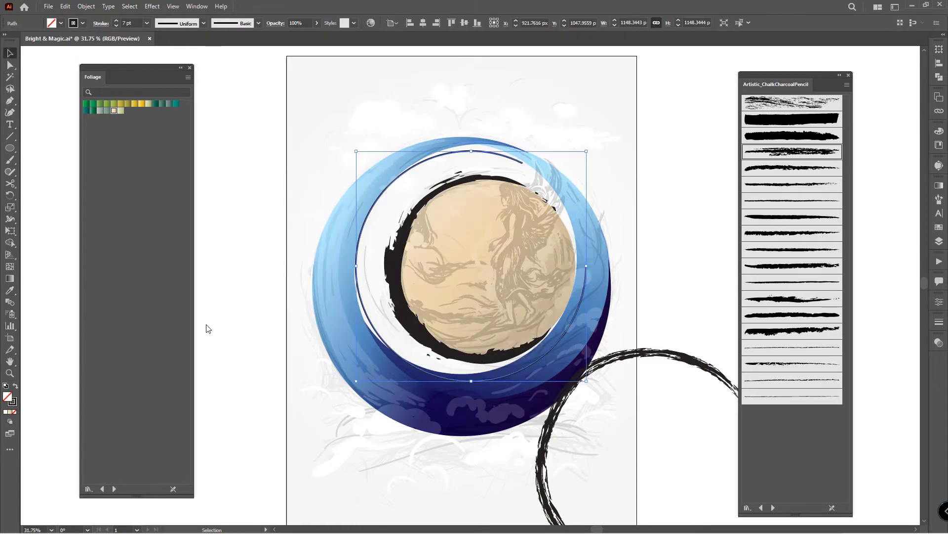
key("i")
left_click(682, 364)
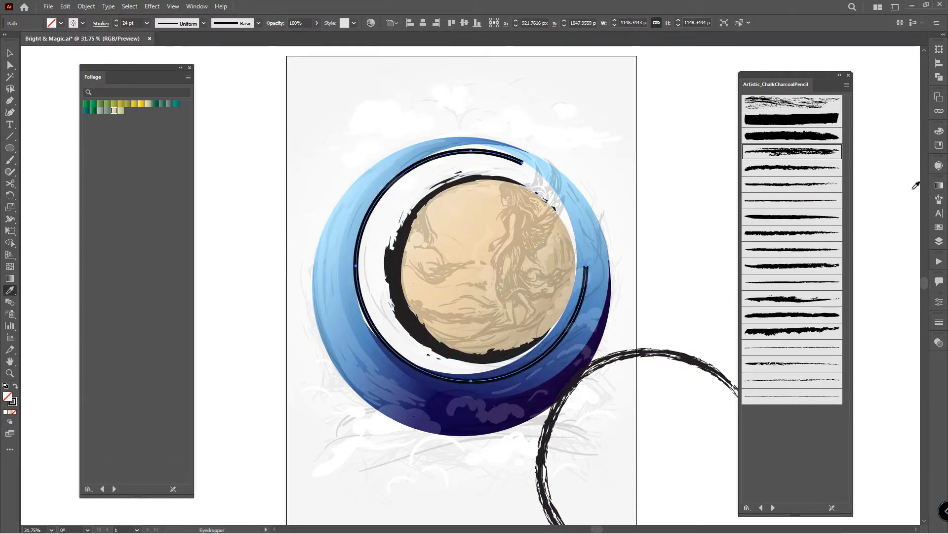
Step: Apply a thick Artistic_Paintbrush stroke to the ring, then enlarge and rotate it
left_click(773, 508)
left_click(792, 315)
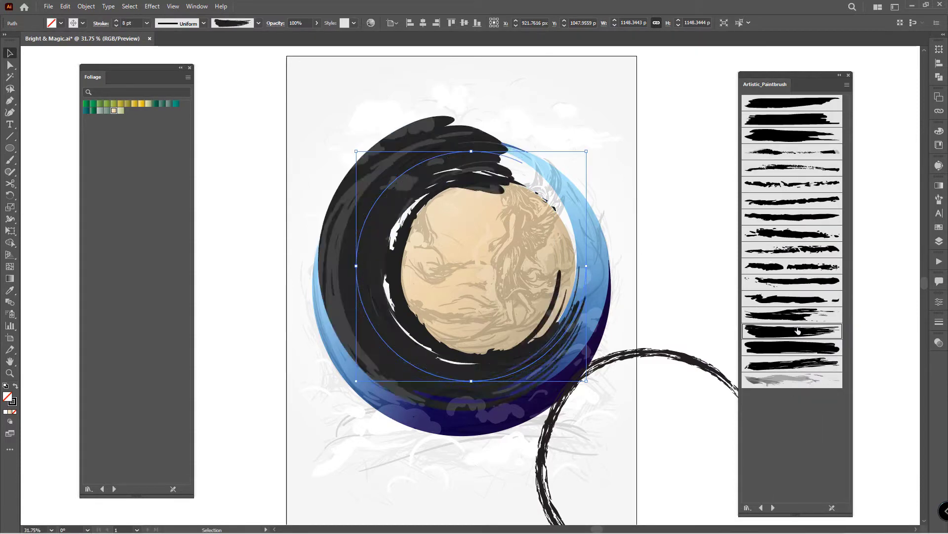
scroll(132, 22, "down", 3)
left_click_drag(588, 157, 593, 152)
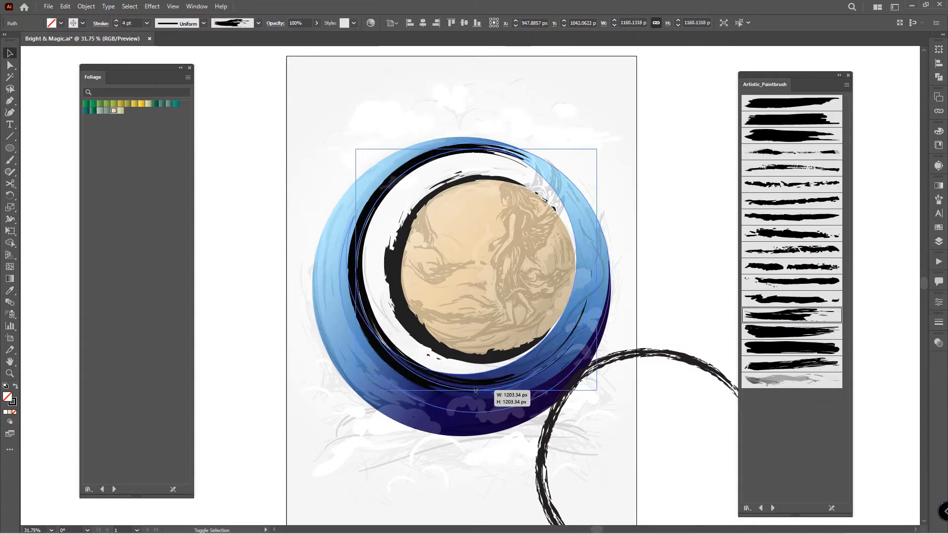
mouse_move(590, 383)
left_mouse_down()
mouse_move(498, 213)
mouse_move(568, 373)
left_mouse_up()
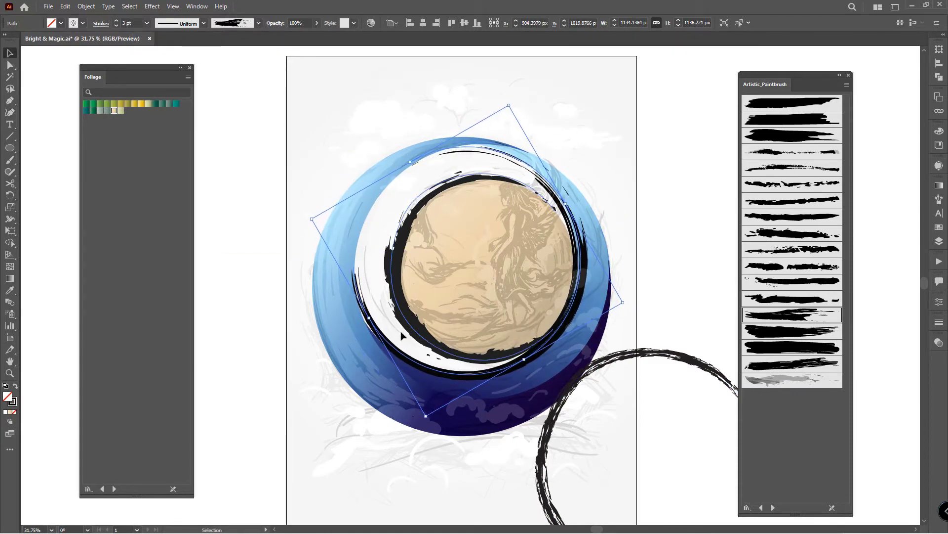
left_click_drag(512, 106, 513, 101)
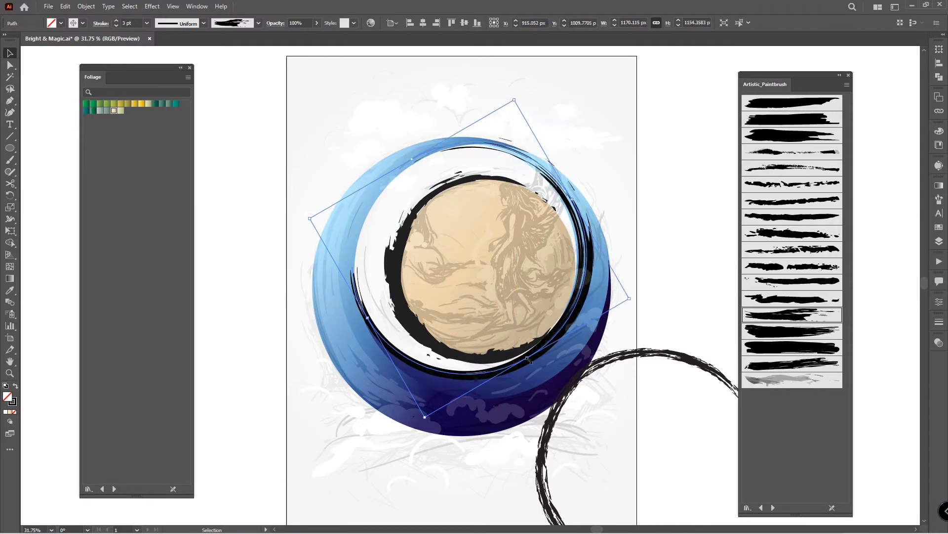
Step: Place a copy of the brushed ring and rotate it around the moon
left_click(849, 75)
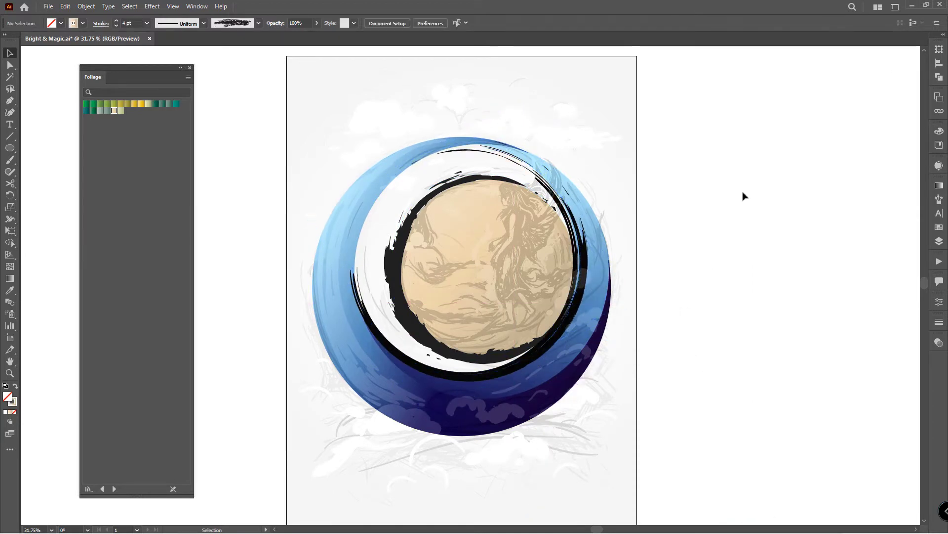
scroll(359, 287, "down", 1)
left_click_drag(433, 319, 441, 301)
left_click_drag(604, 158, 570, 186)
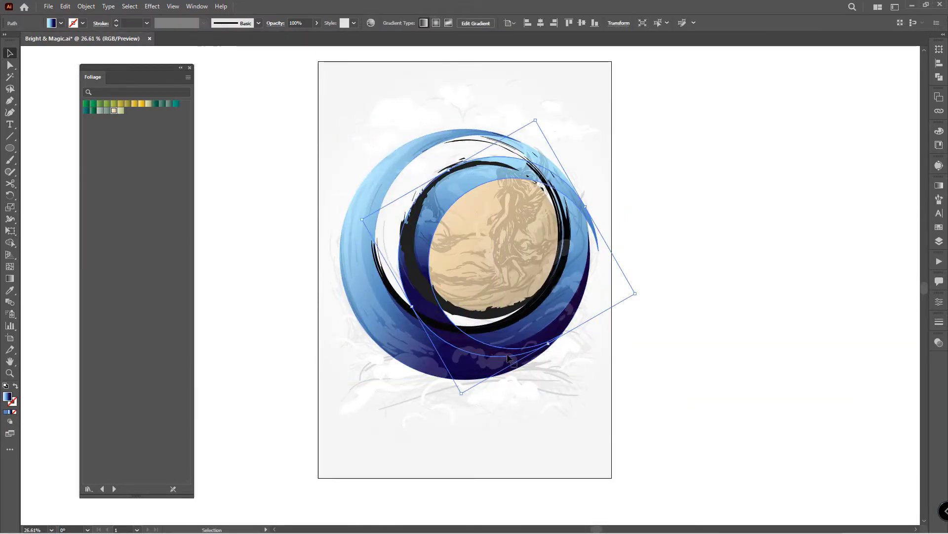
Step: Send the beige disc backward and enlarge it to about 1206.7474 px
right_click(435, 236)
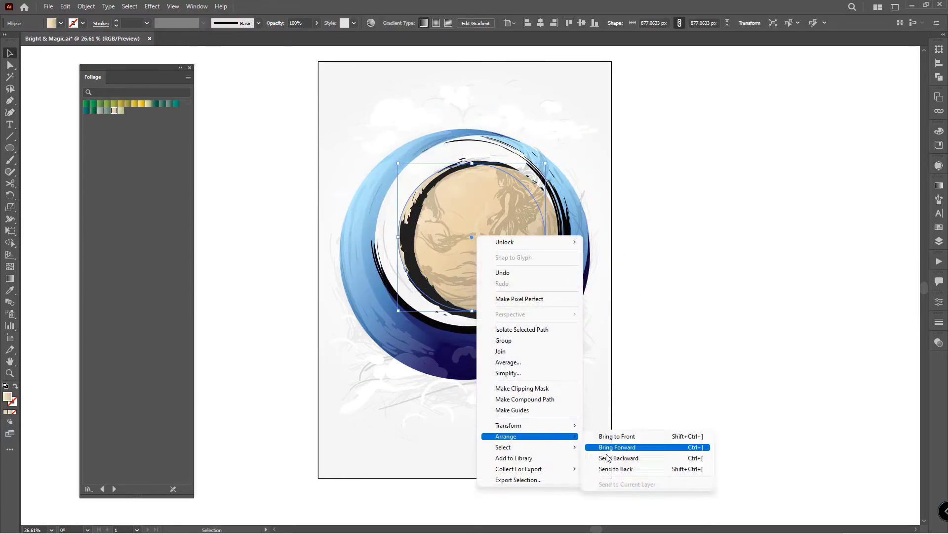
left_click(603, 447)
left_click_drag(475, 149, 474, 133)
left_click_drag(469, 337, 468, 336)
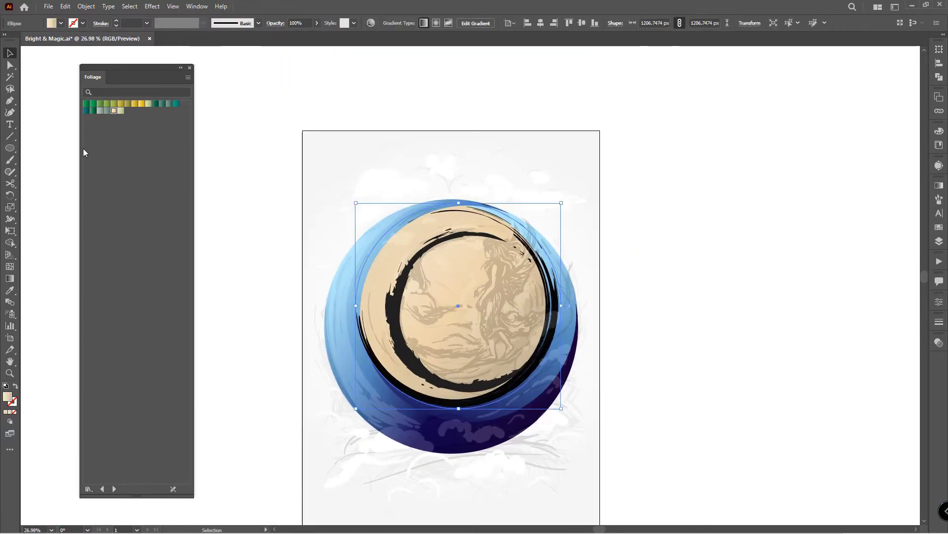
Step: Fill the large disc with a Vignettes radial gradient and shift its stops to cyan
left_click(111, 487)
left_click(114, 110)
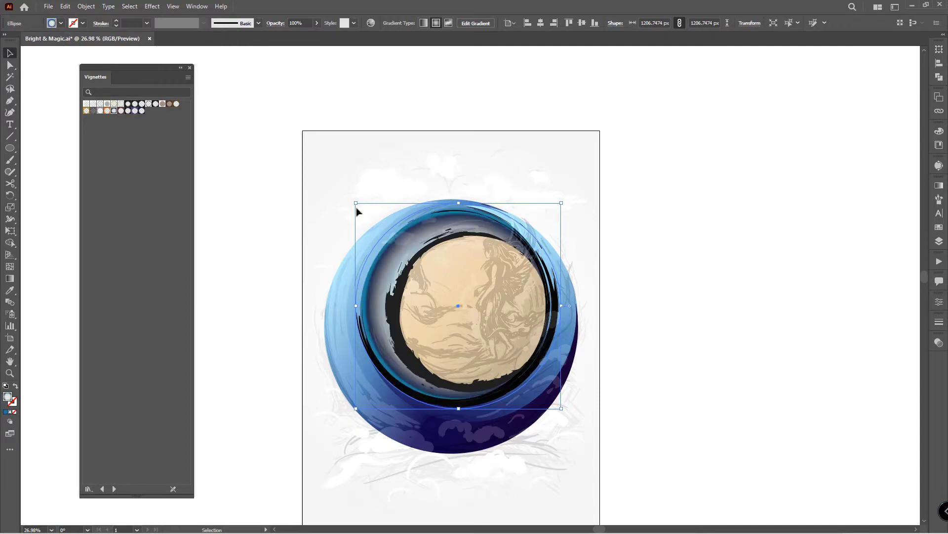
left_click(939, 186)
double_click(890, 274)
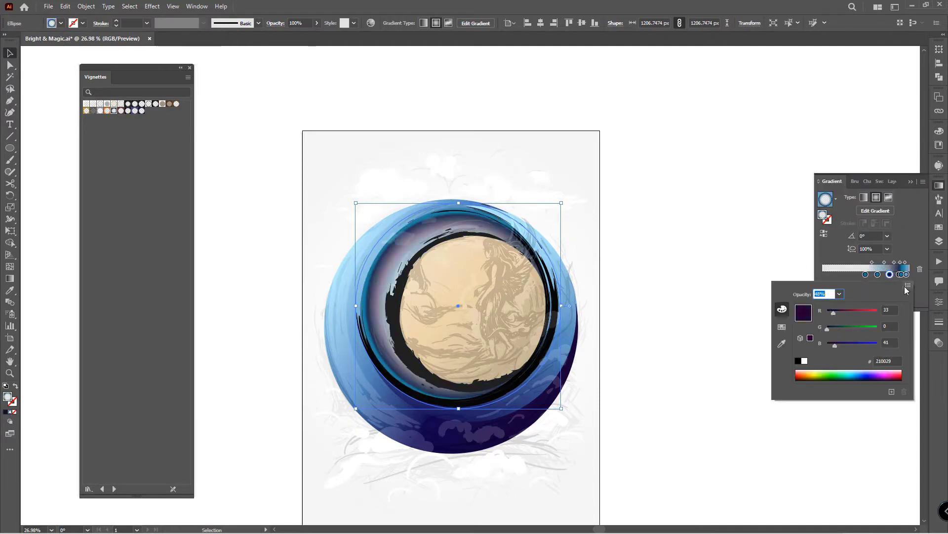
left_click_drag(889, 275, 876, 275)
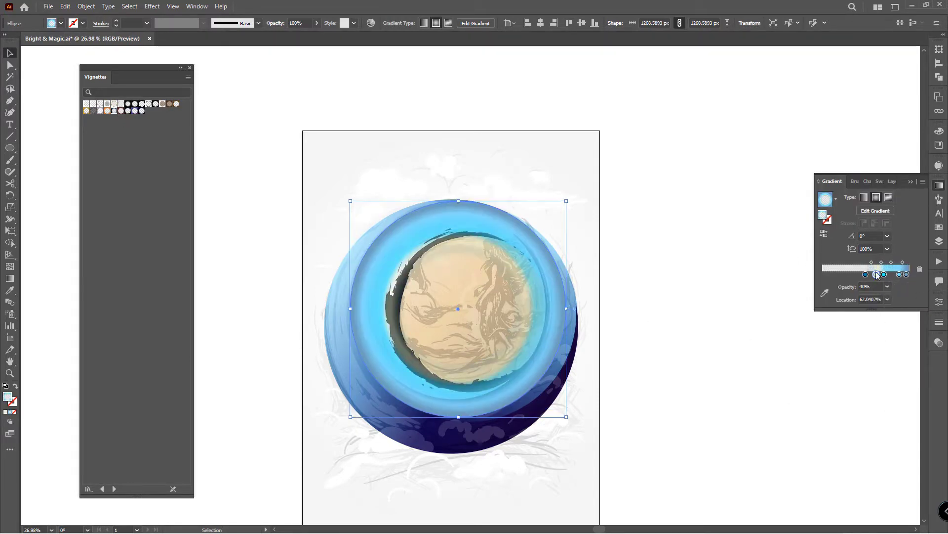
Step: Set the disc's blend mode to Color Burn, deselect it, and save the file
double_click(876, 274)
left_click(939, 342)
left_click(840, 353)
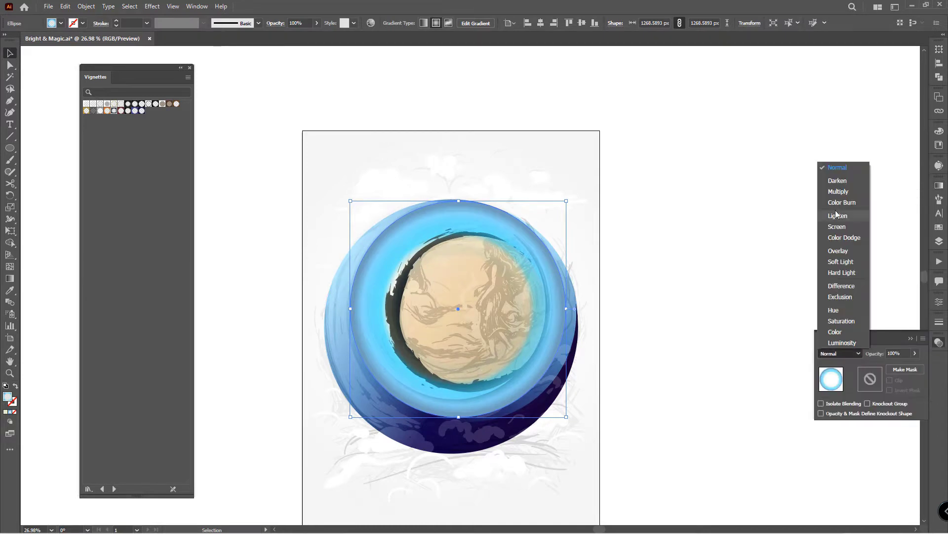
left_click(843, 202)
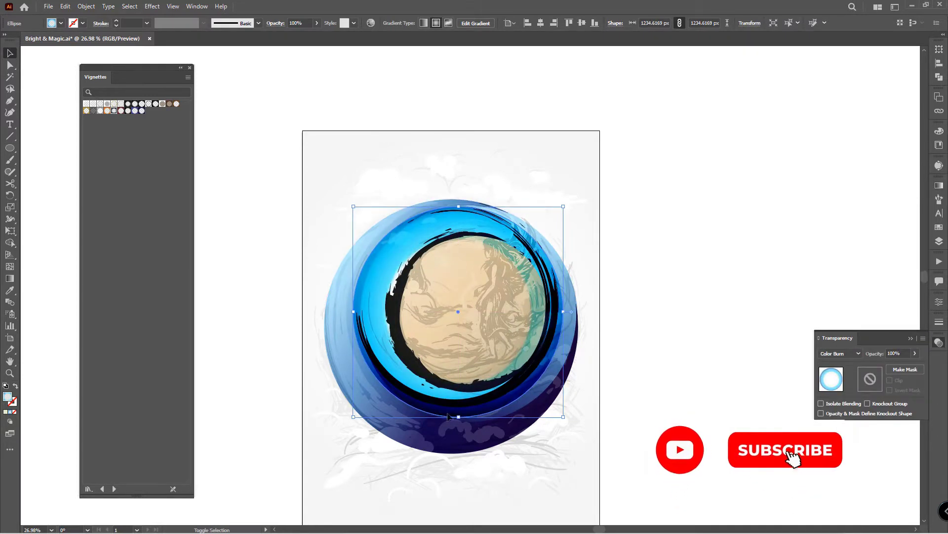
key("ctrl+shift+a")
key("ctrl+s")
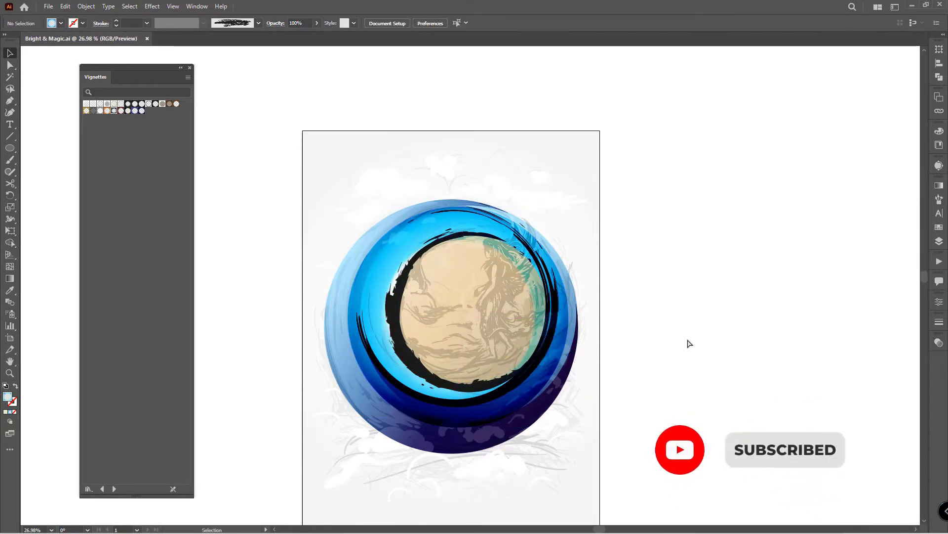
Step: Draw a 1746 × 2480 px gradient rectangle over the artboard with a pale cyan centre
key("m")
left_click(189, 67)
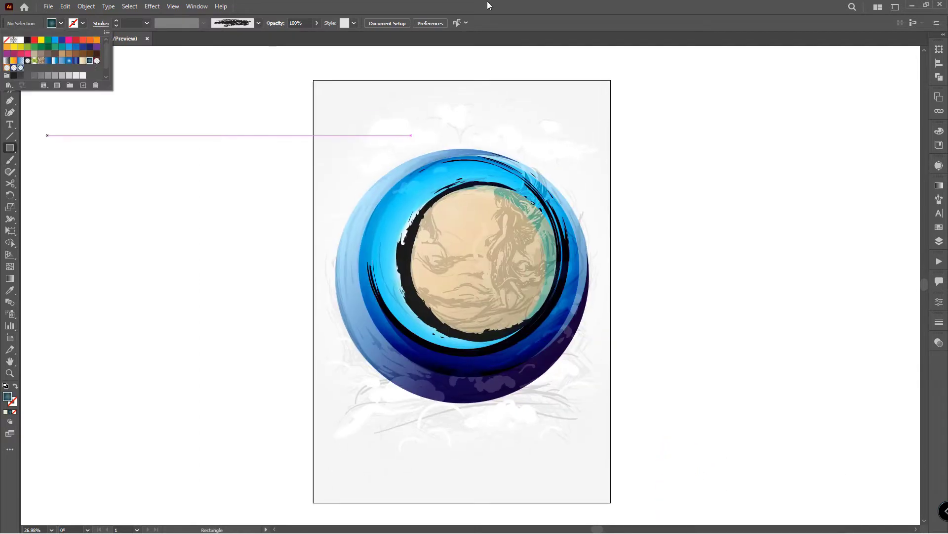
left_click_drag(313, 80, 612, 502)
left_click(939, 185)
double_click(909, 274)
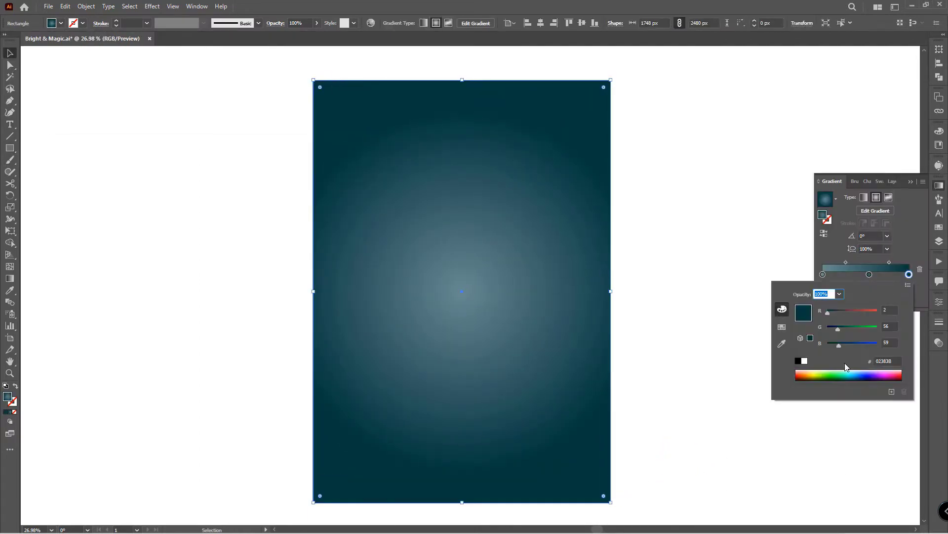
left_click(870, 379)
double_click(869, 274)
double_click(822, 274)
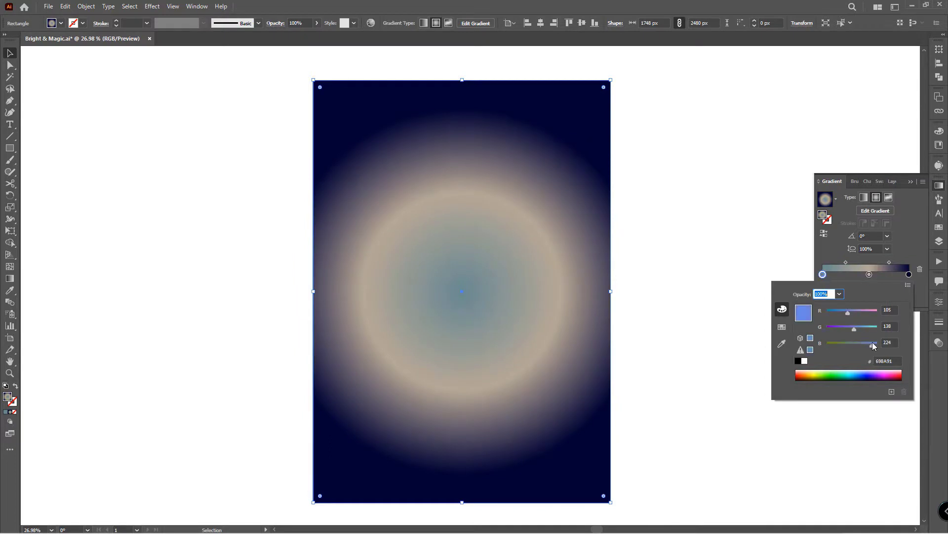
left_click_drag(864, 344, 882, 346)
Step: Make the gradient's outer stop a dark navy blue
left_click(909, 274)
double_click(909, 274)
left_click(782, 327)
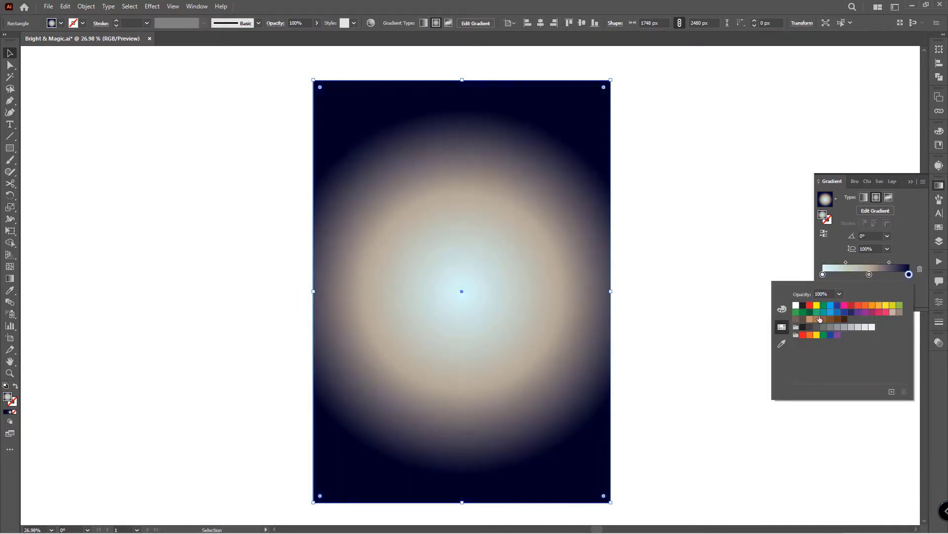
left_click(838, 312)
left_click_drag(852, 342, 844, 344)
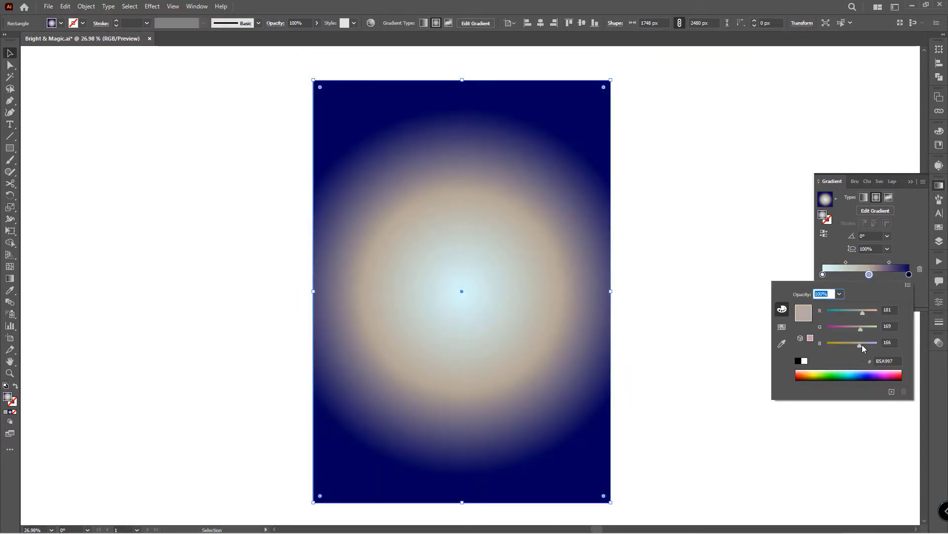
key("Escape")
Step: Reposition the gradient stops to widen the glow and turn the middle stop muted lavender
left_click_drag(822, 274, 883, 274)
double_click(825, 274)
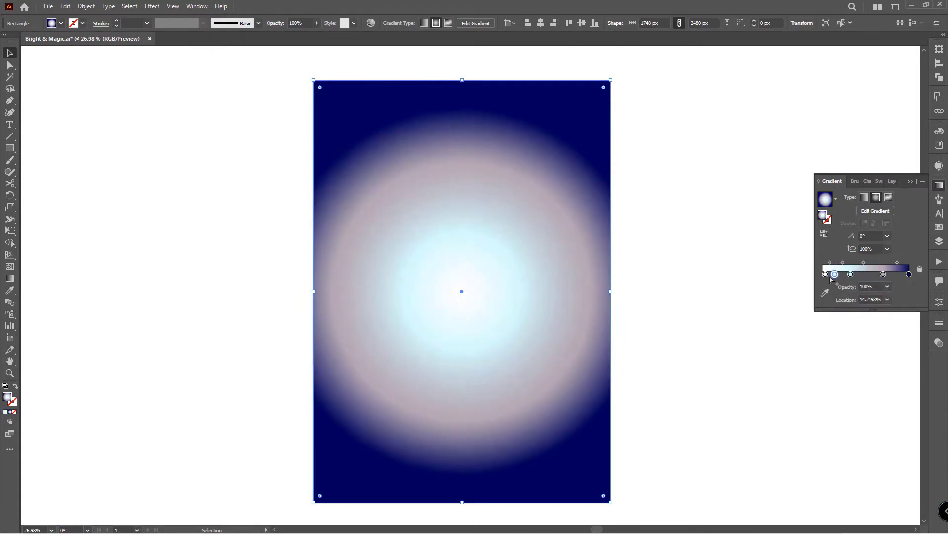
left_click(855, 274)
left_click_drag(826, 275, 823, 274)
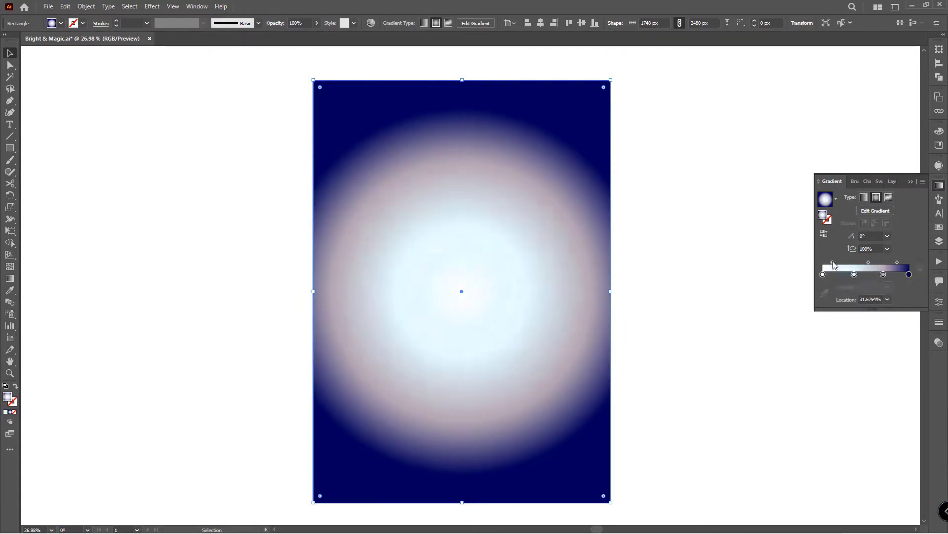
mouse_move(883, 274)
left_mouse_down()
mouse_move(854, 274)
mouse_move(881, 274)
left_mouse_up()
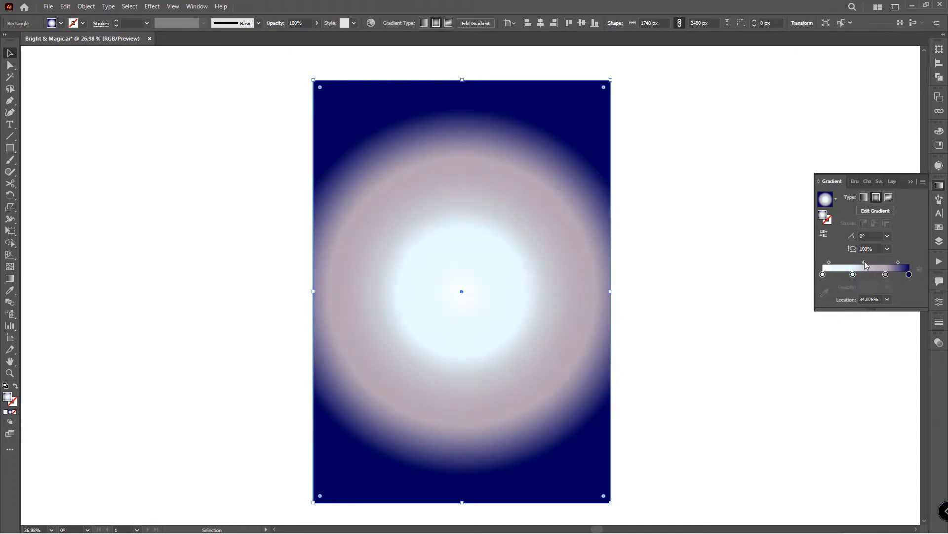
left_click(909, 274)
double_click(909, 274)
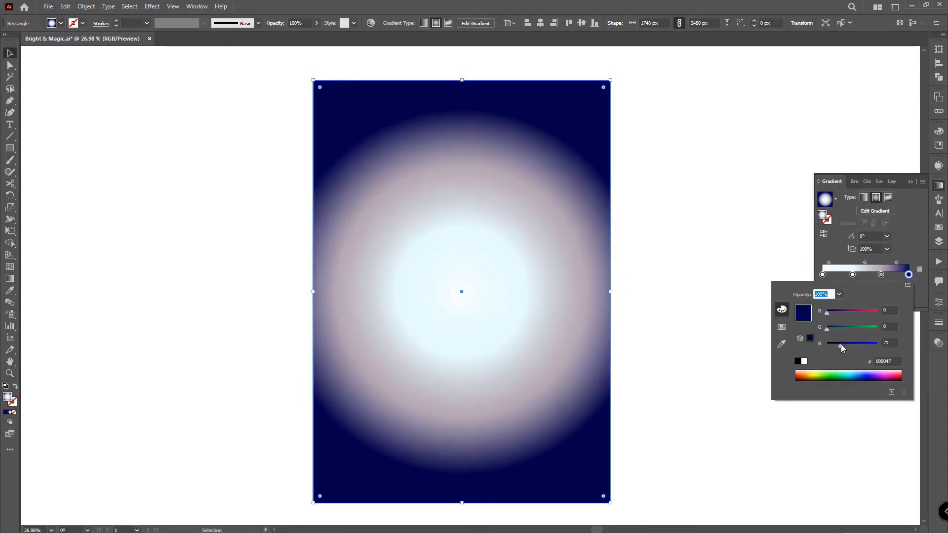
mouse_move(860, 326)
left_mouse_down()
mouse_move(848, 329)
mouse_move(854, 310)
left_mouse_up()
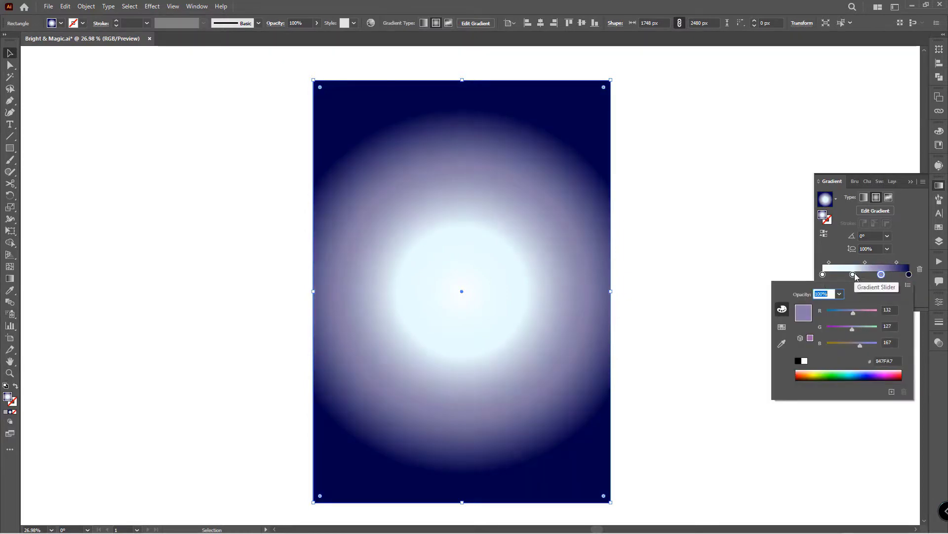
left_click_drag(853, 275, 847, 274)
Step: Unhide the moon, rings and clouds, then try subtracting a white circle over the moon (undone)
right_click(508, 196)
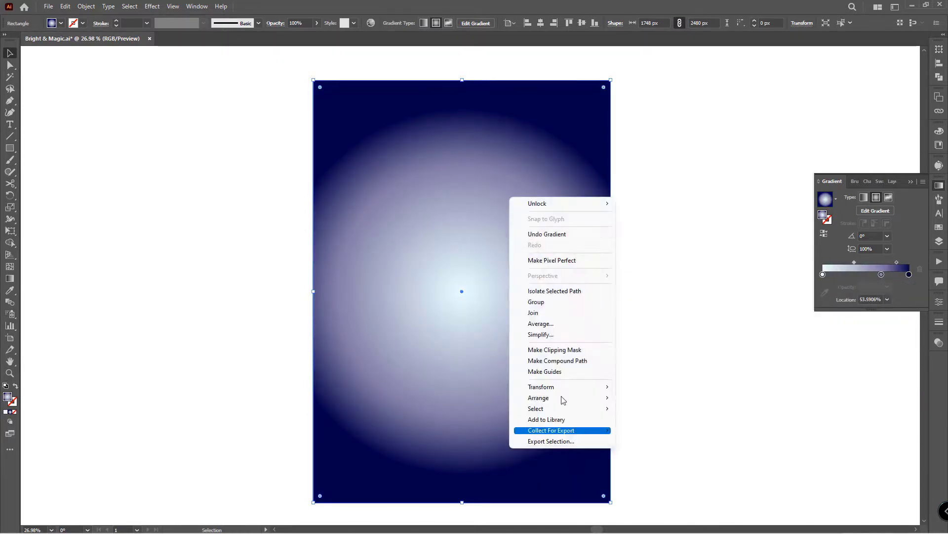
left_click(543, 430)
left_click(10, 148)
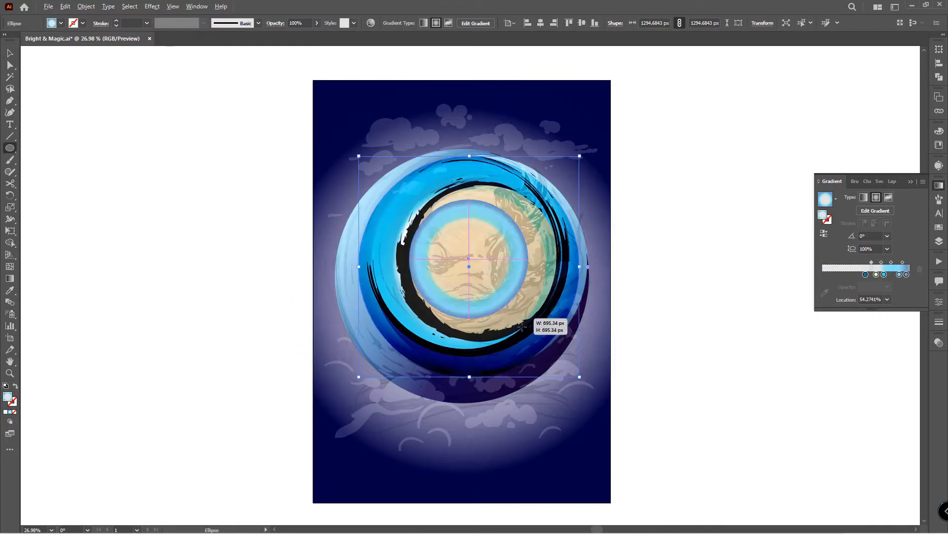
left_click_drag(469, 267, 548, 296)
scroll(497, 252, "up", 2)
left_click_drag(483, 248, 497, 252)
left_click_drag(455, 328, 463, 259)
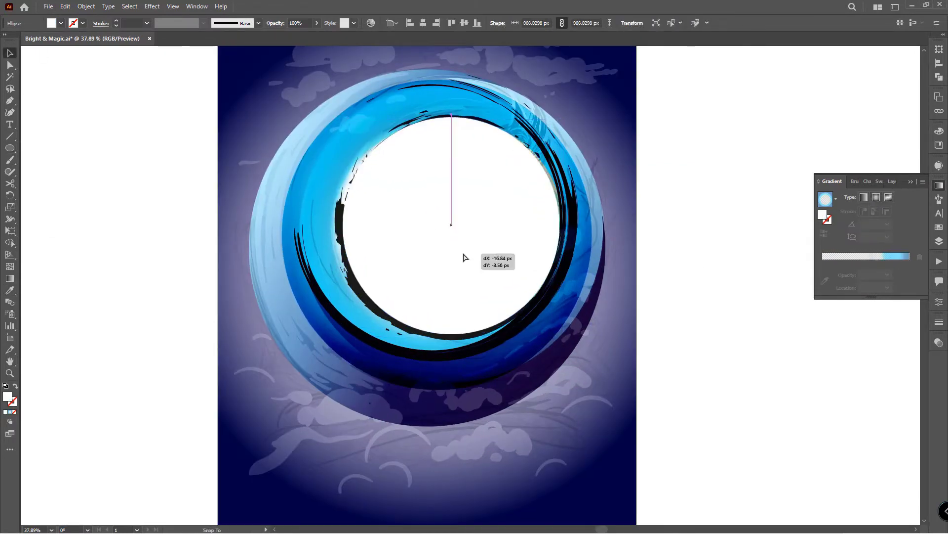
left_click(939, 77)
left_click(842, 72)
left_click_drag(455, 223, 699, 286)
key("ctrl+z")
Step: Select the large glow ellipse and remove the white sheen stop from its gradient
right_click(611, 128)
left_click(649, 146)
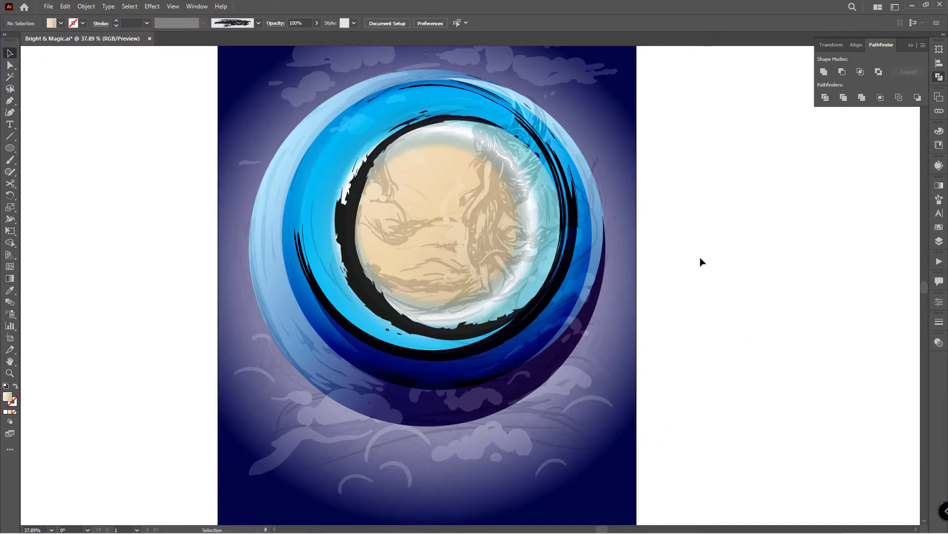
left_click_drag(607, 223, 609, 226)
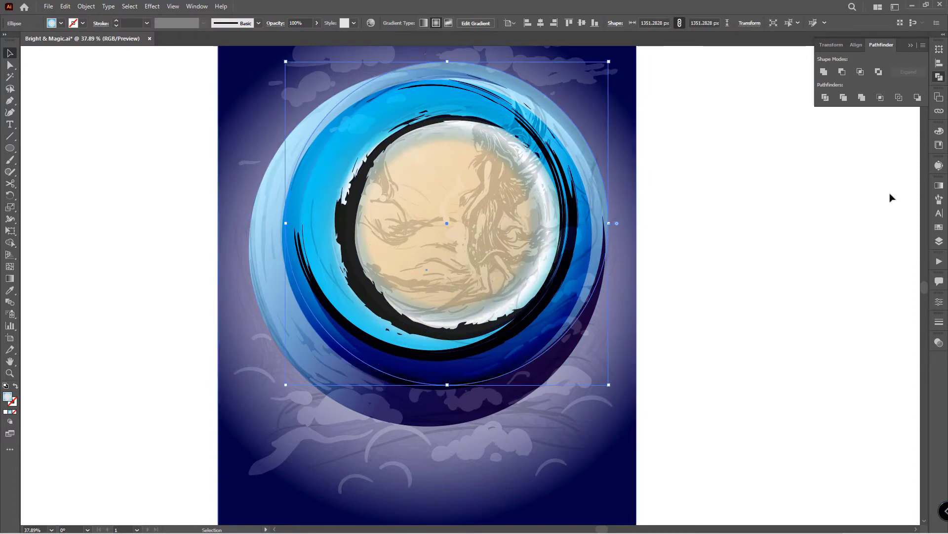
left_click(939, 185)
left_click(884, 274)
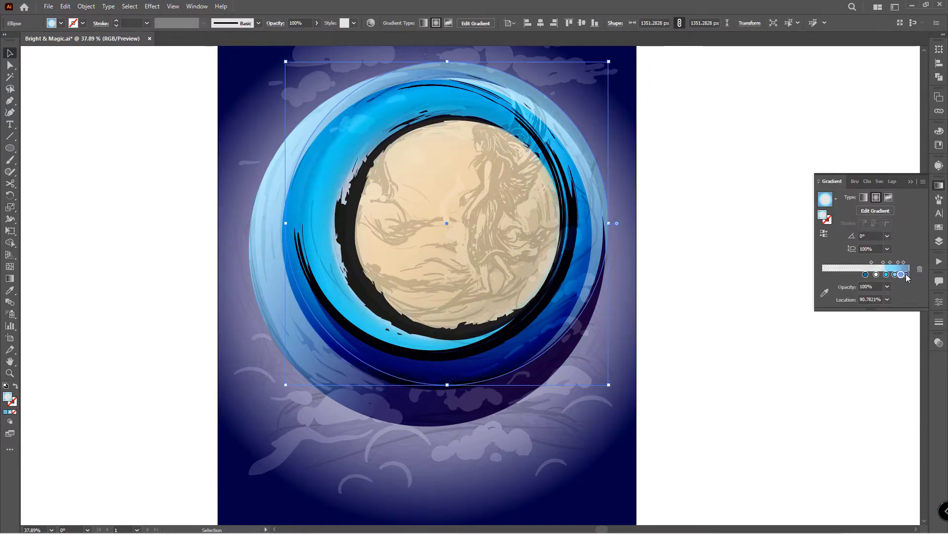
double_click(907, 275)
Step: Resize the glow ellipse to about 1306.58 px and shrink the outer blue ring to about 1284 px
left_click_drag(609, 62, 596, 87)
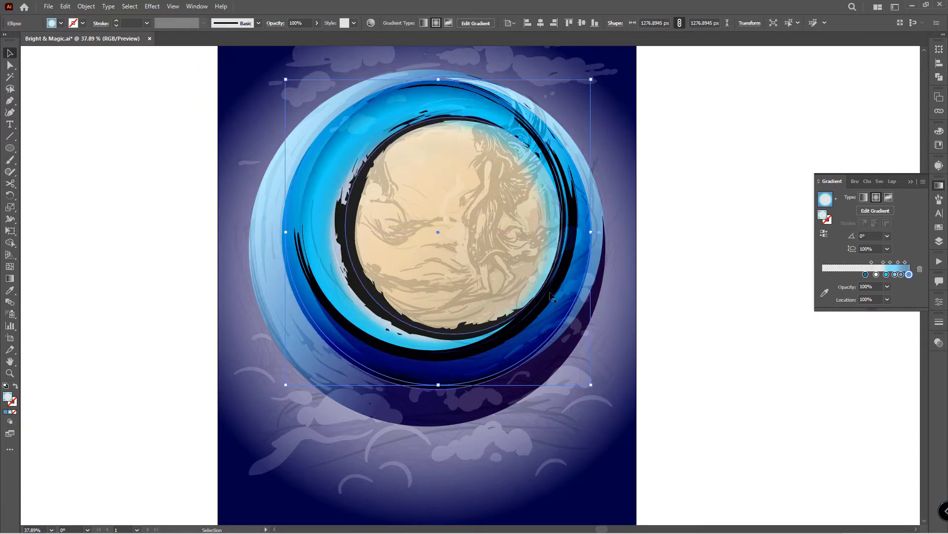
left_click_drag(438, 79, 447, 75)
left_click(604, 182)
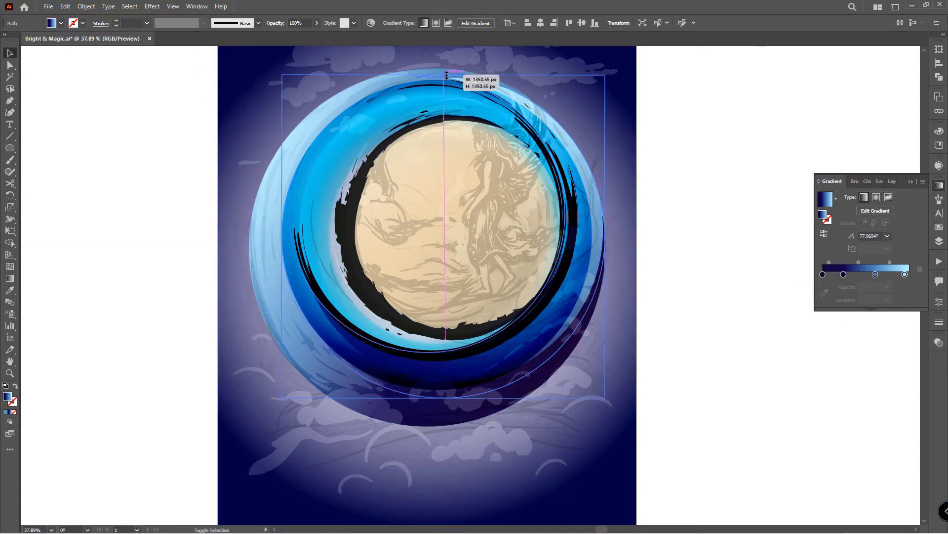
left_click_drag(601, 231, 614, 231)
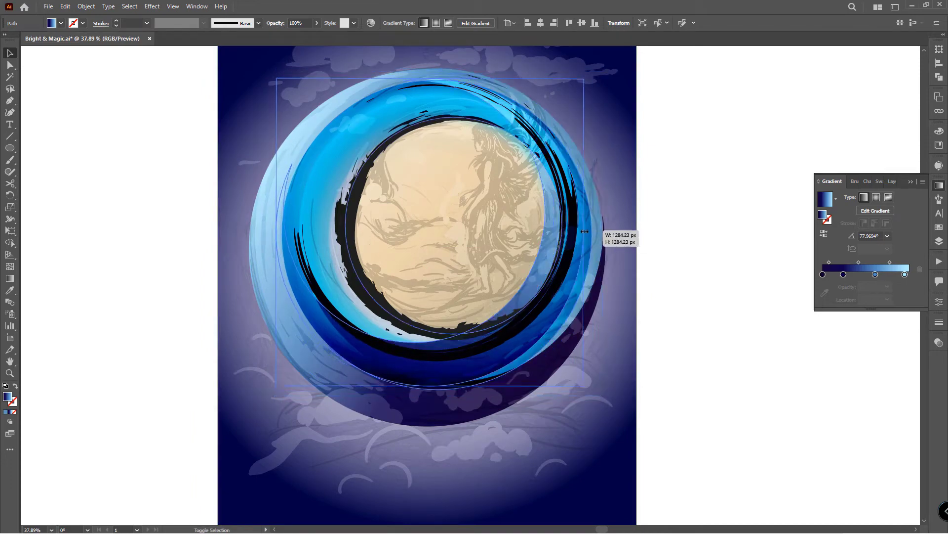
left_click_drag(440, 69, 446, 88)
scroll(445, 88, "up", 5)
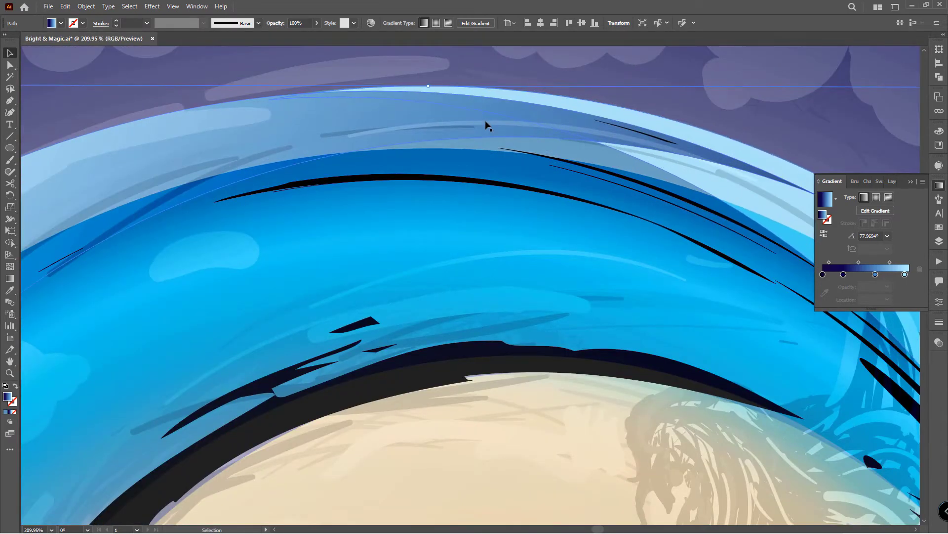
scroll(486, 126, "down", 5, "alt")
Step: Fit the artboard in view, place a white circle over the moon and nudge the ring artwork left
key("ctrl+0")
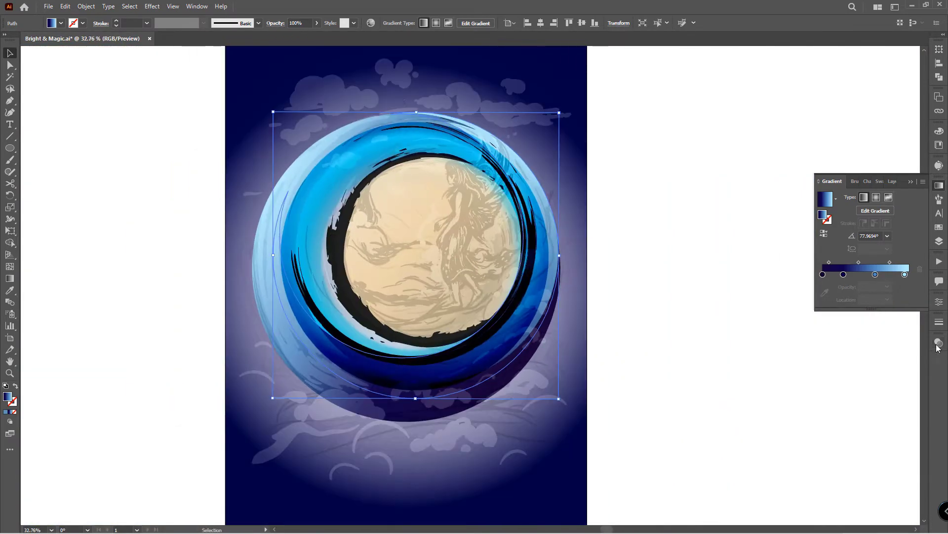
left_click(940, 342)
left_click(939, 342)
left_click(413, 230)
left_click(10, 148)
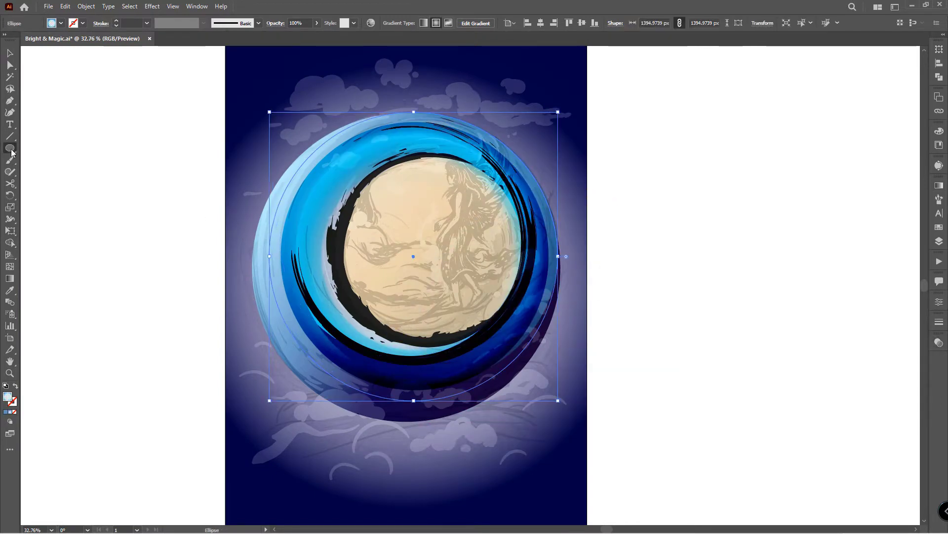
key("Delete")
scroll(395, 290, "up", 2)
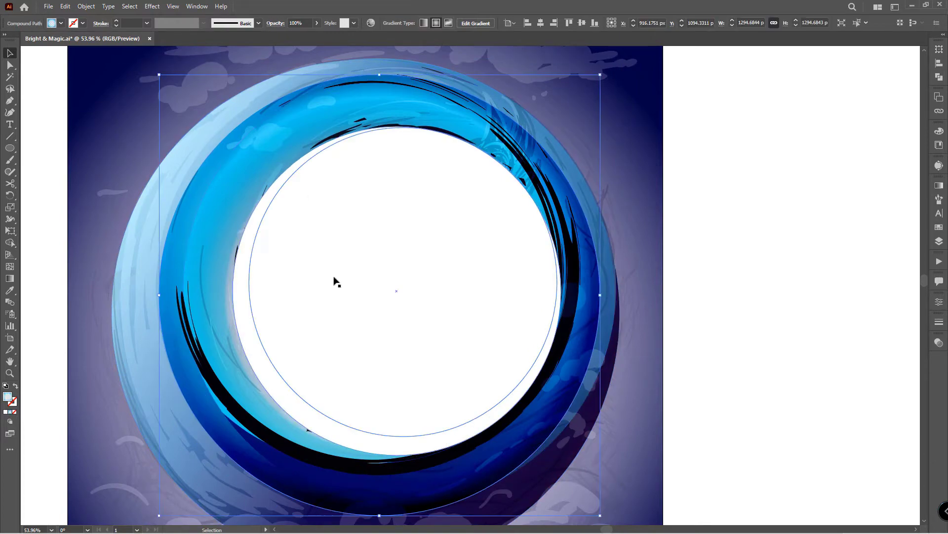
left_click_drag(334, 280, 333, 280)
Step: Scale the white circle to about 900 px over the moon and subtract it from the ring with Minus Front
scroll(317, 188, "up", 3)
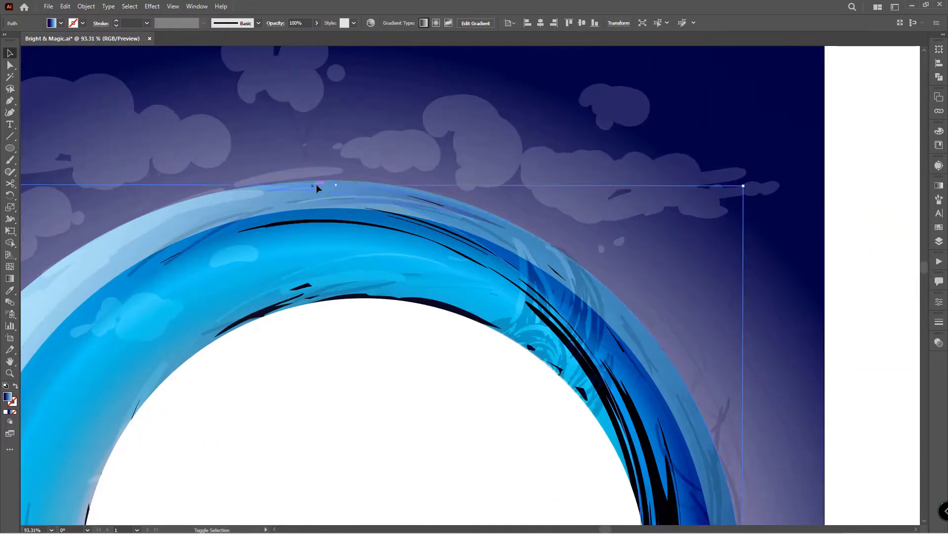
scroll(410, 214, "up", 2)
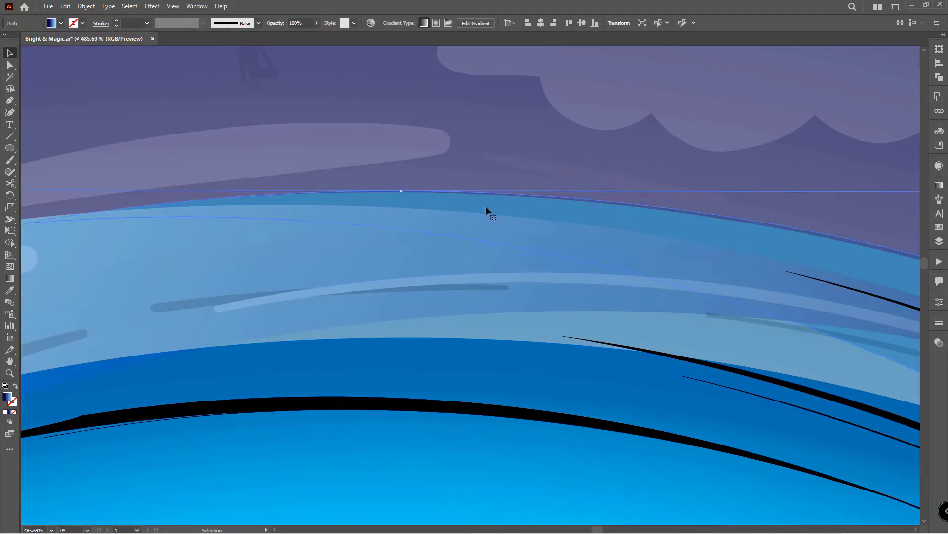
scroll(487, 209, "down", 3)
scroll(694, 255, "down", 1)
scroll(494, 265, "down", 1)
left_click(440, 189)
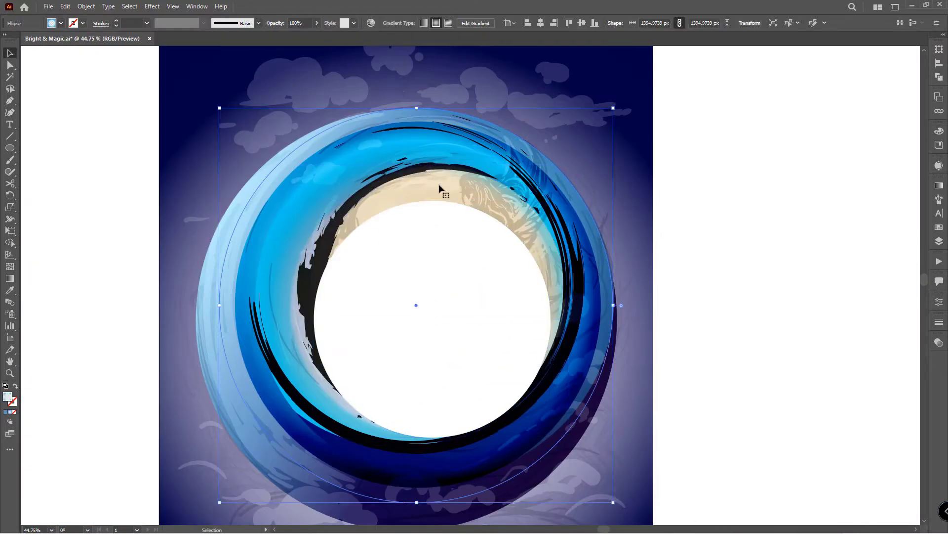
left_click_drag(443, 227, 450, 224)
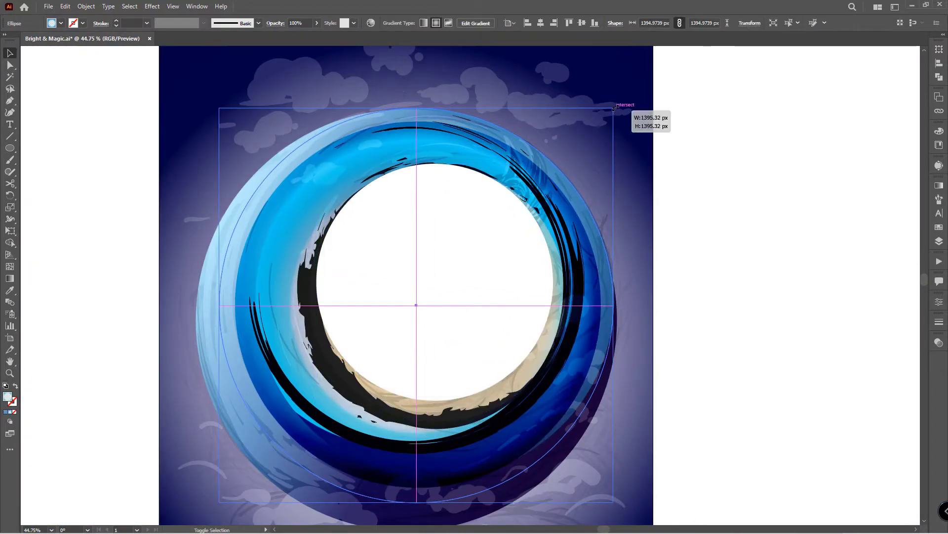
left_click_drag(614, 108, 564, 167)
left_click_drag(472, 236, 479, 234)
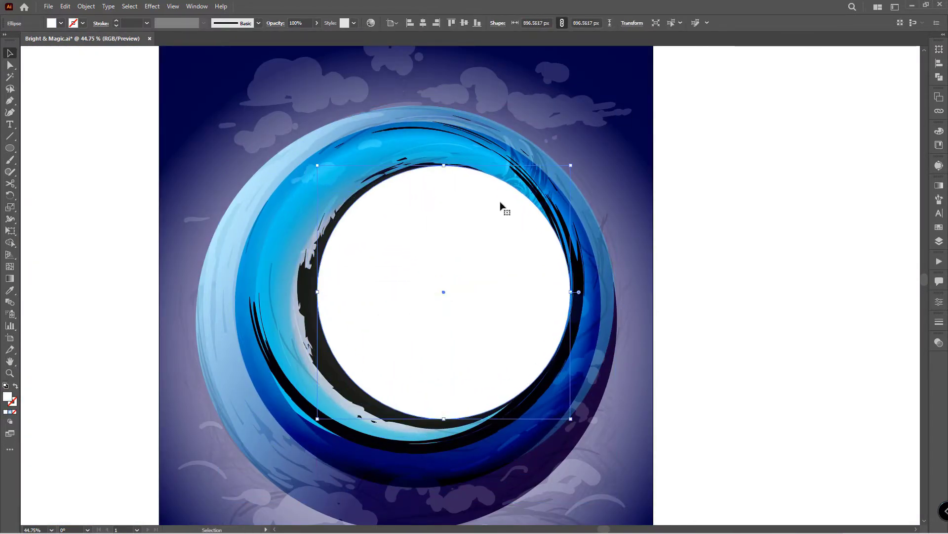
left_click(939, 77)
left_click(842, 72)
Step: Send the cut-out shape to the back and resize the white crescent around the moon
right_click(618, 83)
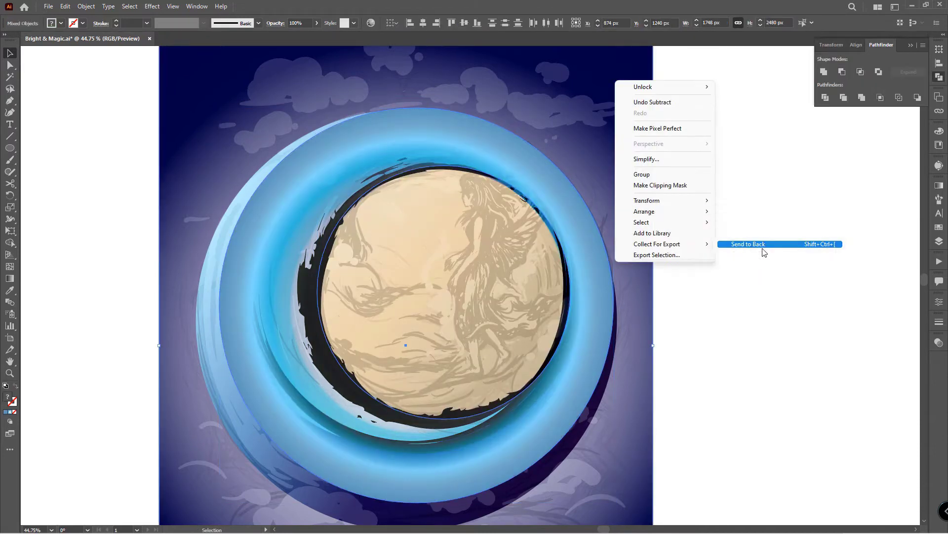
left_click(764, 244)
scroll(398, 257, "down", 3)
scroll(391, 251, "up", 3)
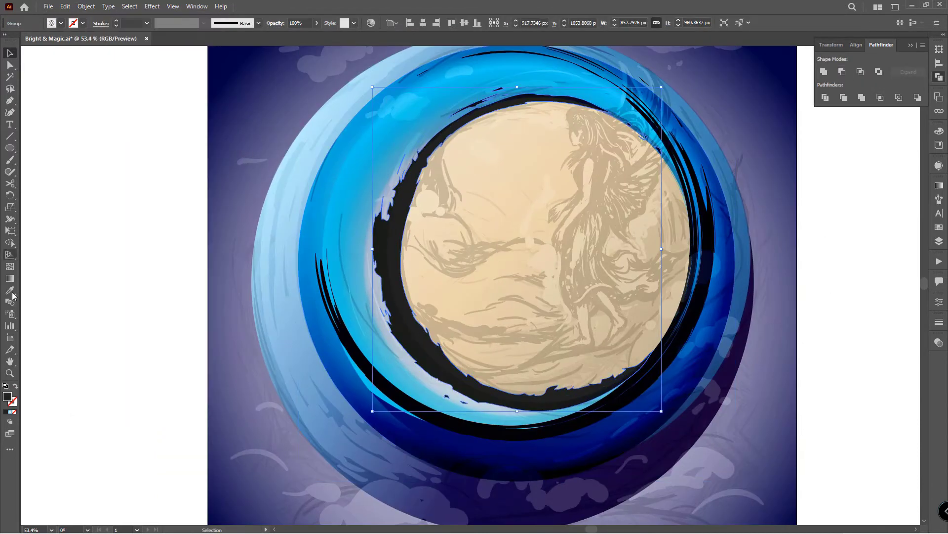
left_click(477, 383)
left_click_drag(478, 383, 477, 372)
left_click_drag(360, 112, 358, 107)
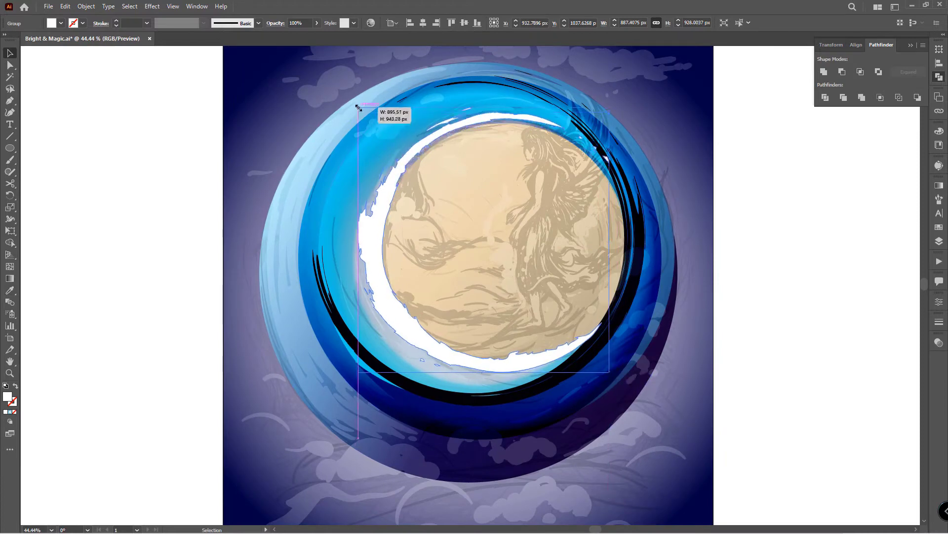
Step: Give the crescent a dark navy fill
left_click(423, 426)
left_click(10, 53)
left_click(939, 184)
double_click(823, 214)
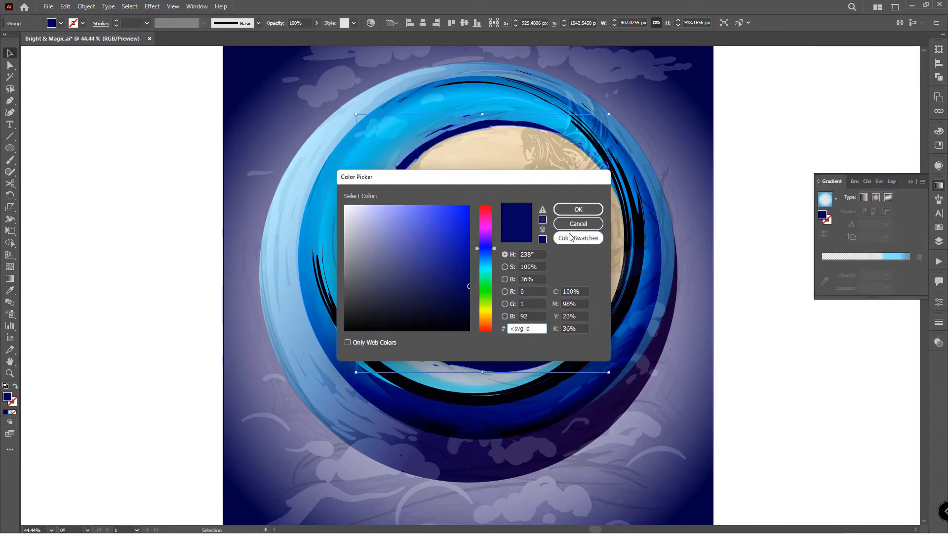
key("Escape")
Step: Apply a gradient to the crescent, eyedrop the outer ring's blue and darken the left stop
left_click(825, 199)
double_click(909, 262)
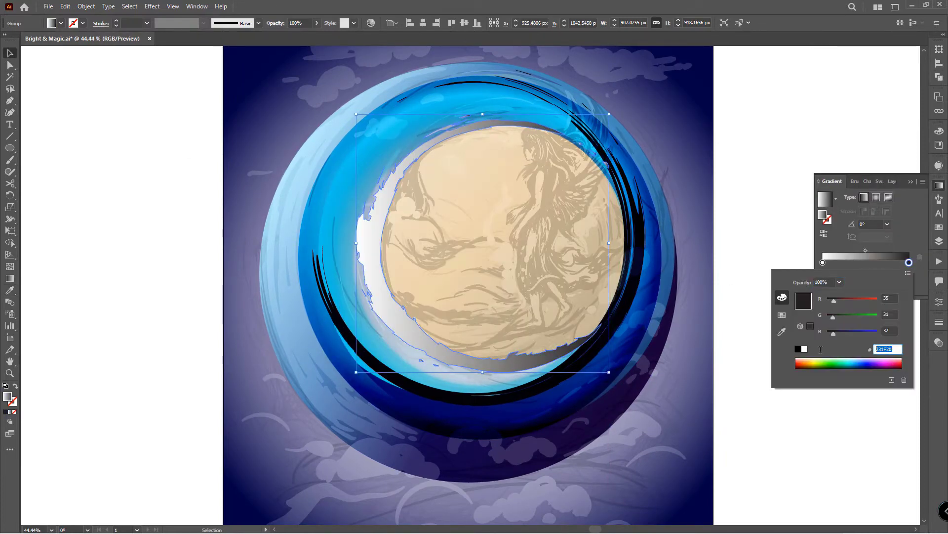
mouse_move(846, 317)
left_mouse_down()
mouse_move(849, 333)
mouse_move(837, 315)
left_mouse_up()
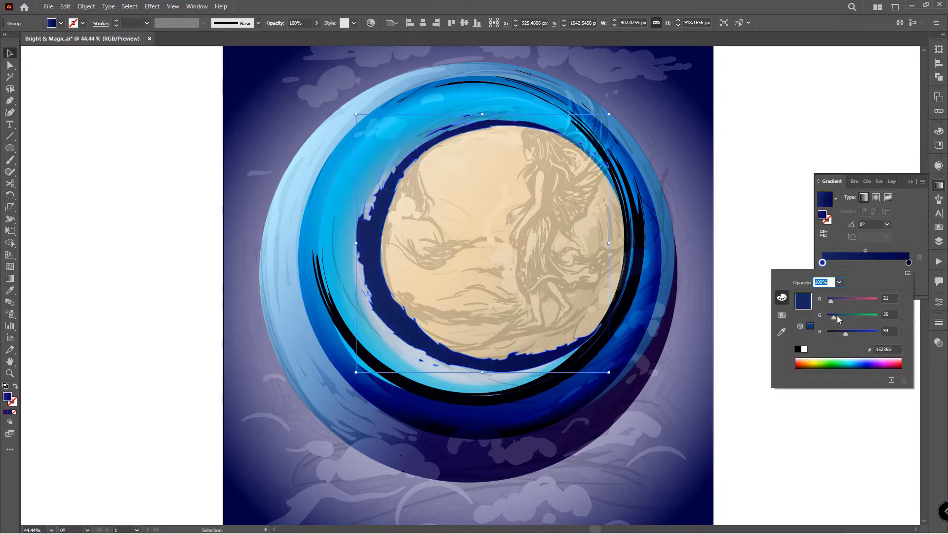
key("Return")
left_click(626, 155)
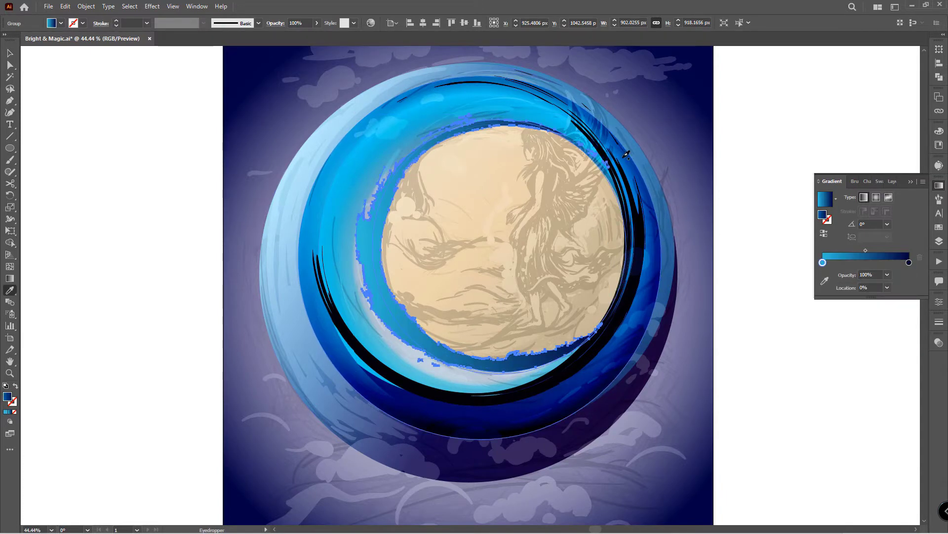
double_click(822, 263)
left_click_drag(846, 316, 843, 318)
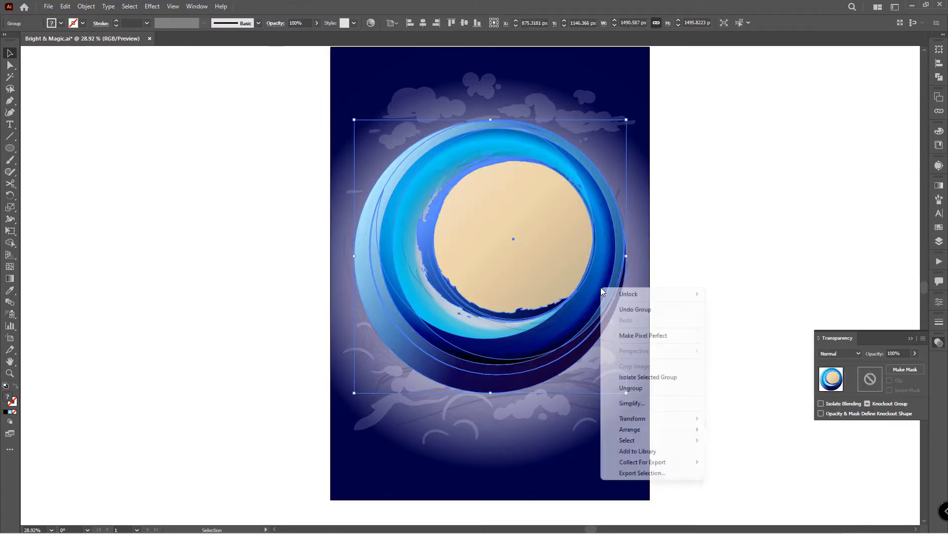
Step: Add an opacity mask to the ring group with Make Mask, exit mask editing, then undo the last change
left_click(905, 369)
left_click(876, 389)
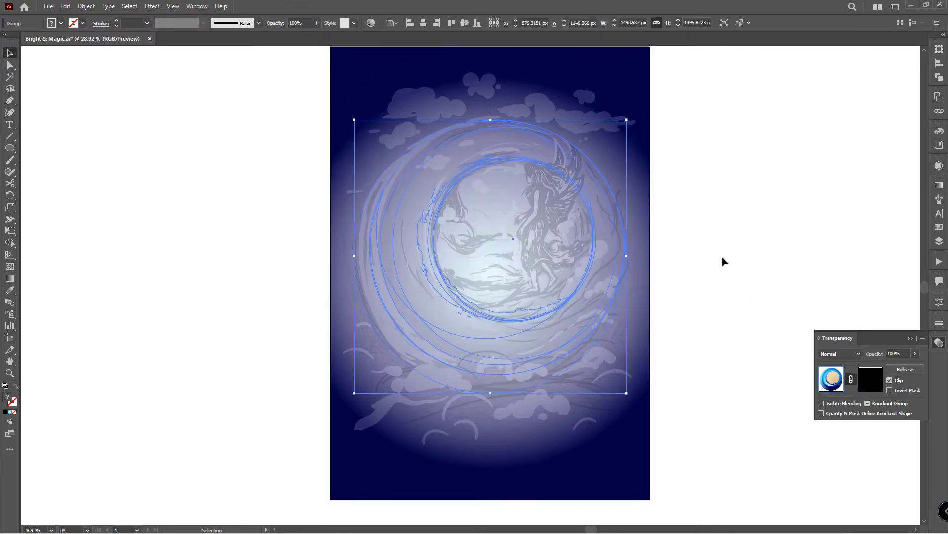
right_click(639, 175)
left_click(664, 288)
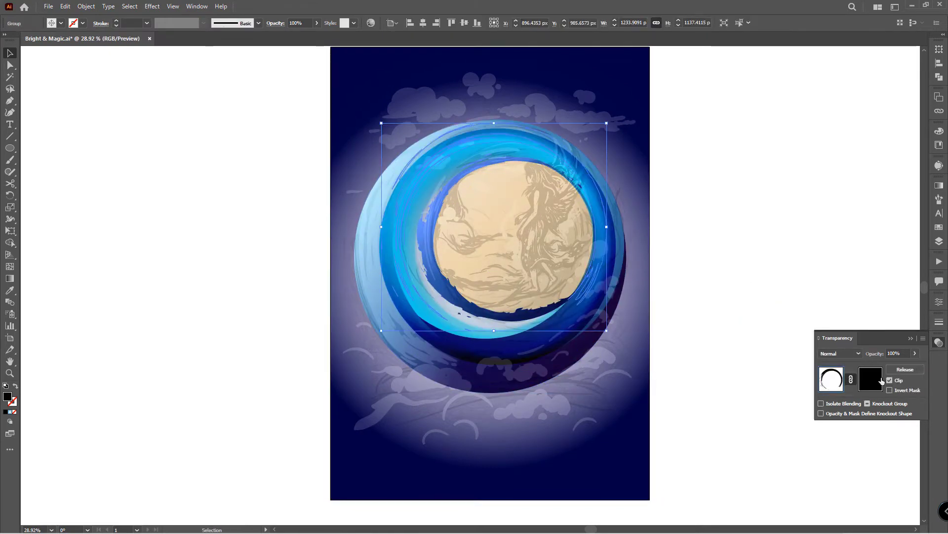
key("ctrl+z")
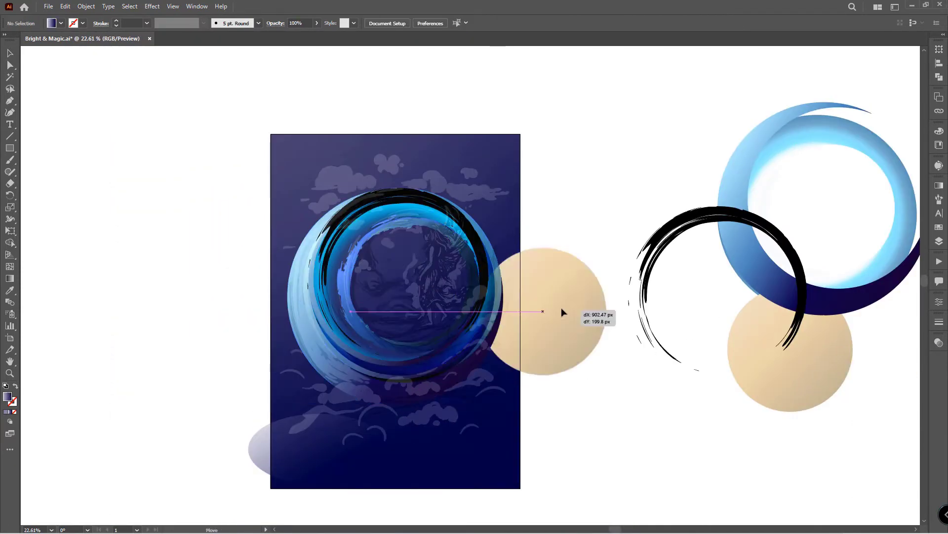
Step: Select the ring group, change its stacking order and show the Transparency settings
key("a")
left_click_drag(235, 482, 596, 341)
key("v")
left_click(446, 292)
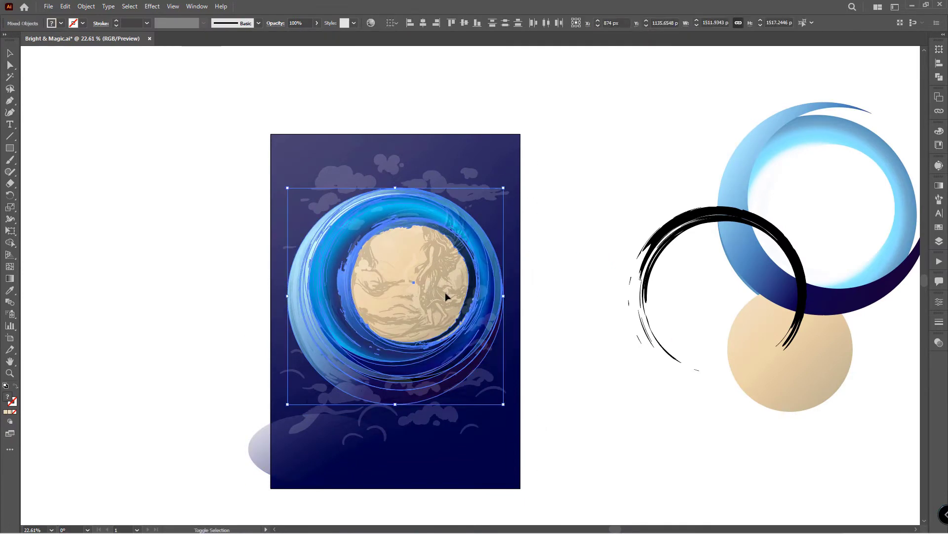
right_click(540, 270)
left_click(692, 394)
left_click(939, 342)
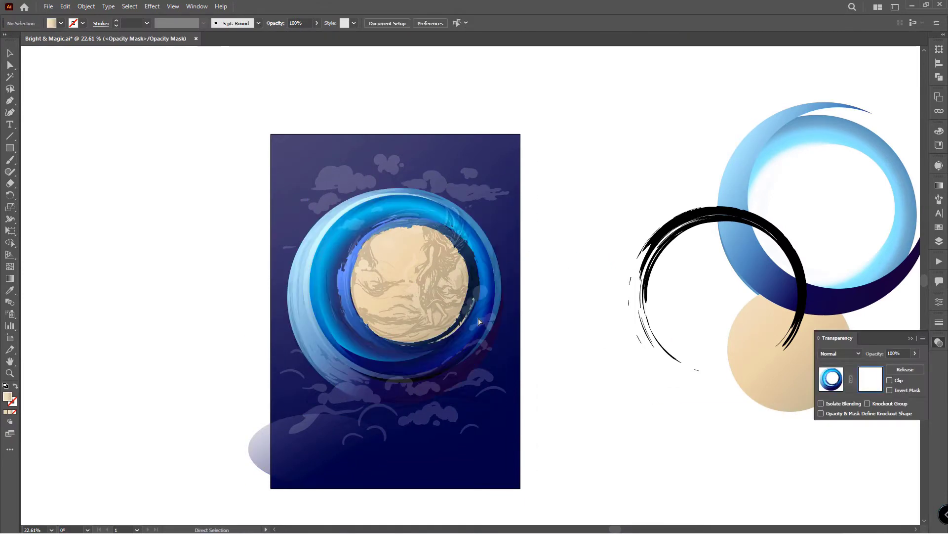
Step: Set one stop of the moon's gradient to 50% opacity
left_click(410, 287)
key("g")
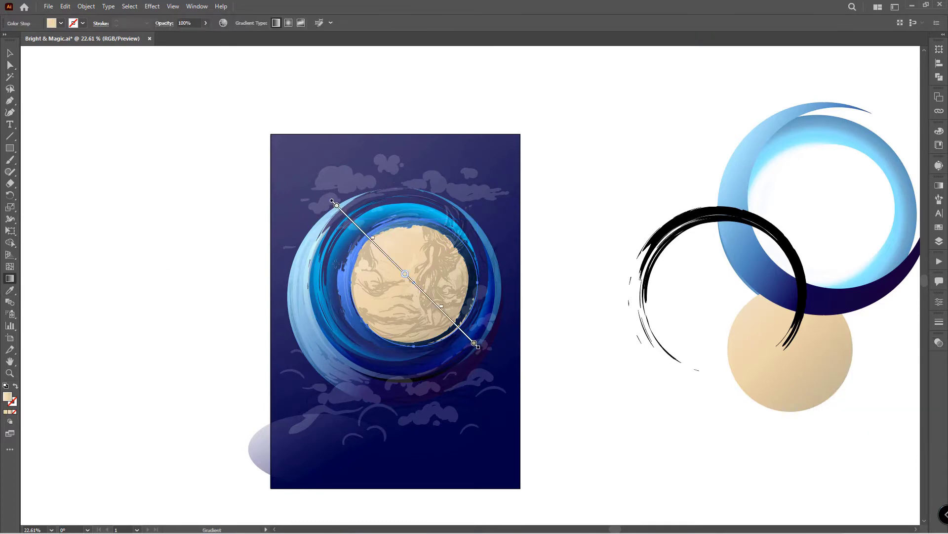
left_click(940, 185)
left_click(887, 275)
left_click(899, 321)
left_click(887, 275)
left_click(899, 342)
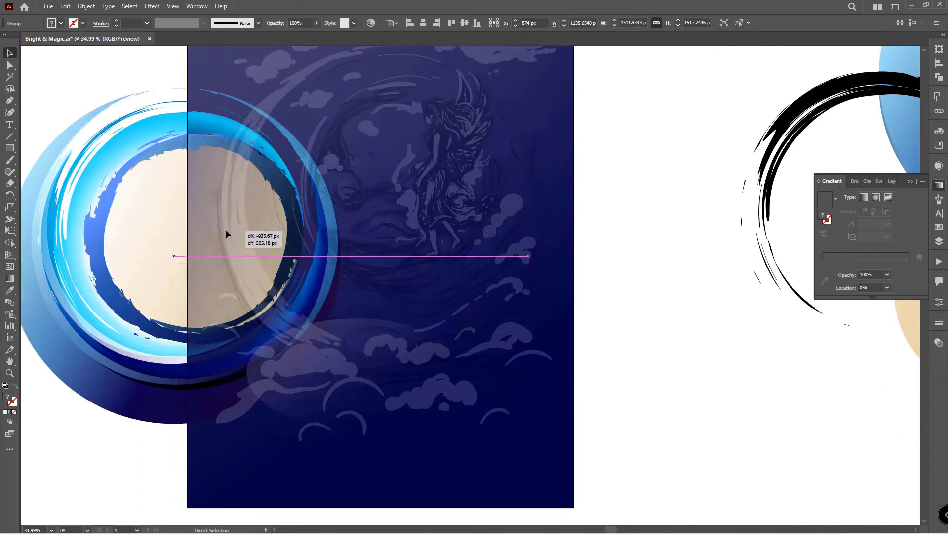
Step: Move the circle group across the artboard, then select all the artwork and group it
left_click_drag(355, 325, 348, 414)
scroll(493, 312, "down", 3)
key("ctrl+a")
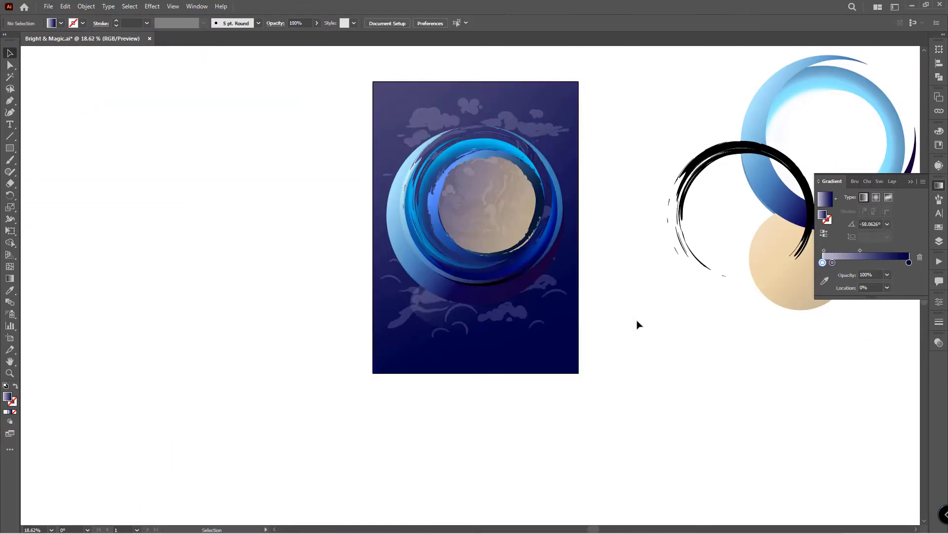
right_click(444, 349)
left_click(470, 443)
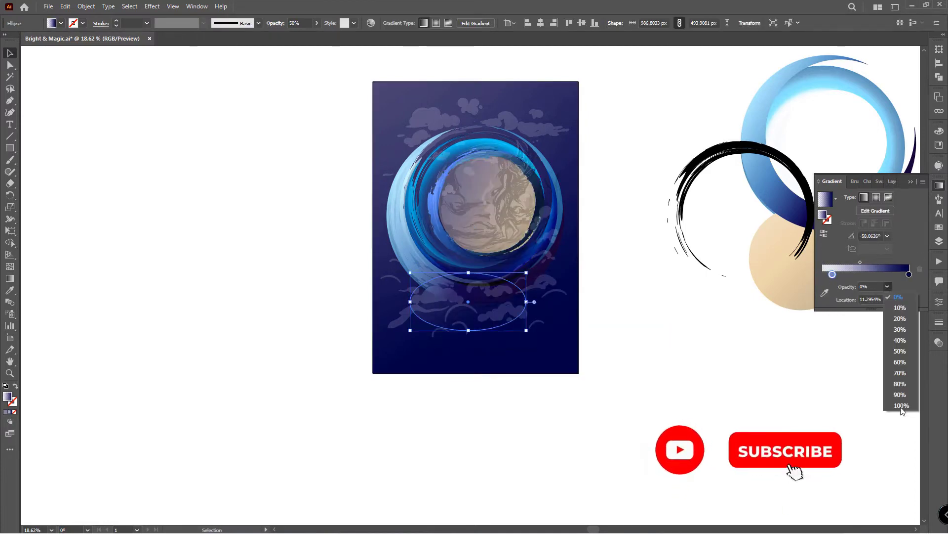
Step: Rework the ellipse gradient with a dark navy stop, then tilt and resize the ellipse
left_click_drag(833, 274, 762, 305)
double_click(909, 274)
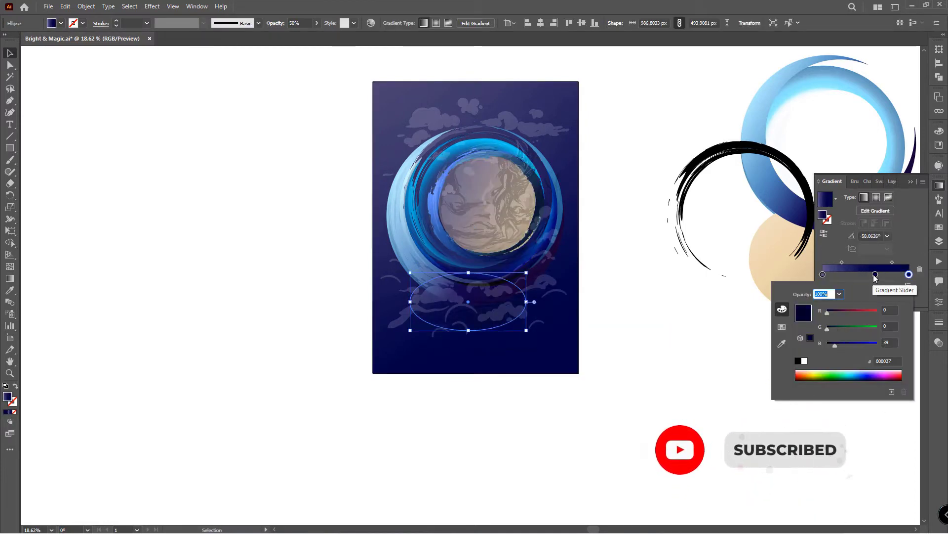
left_click_drag(876, 274, 862, 274)
scroll(459, 280, "up", 2)
left_click_drag(622, 269, 626, 222)
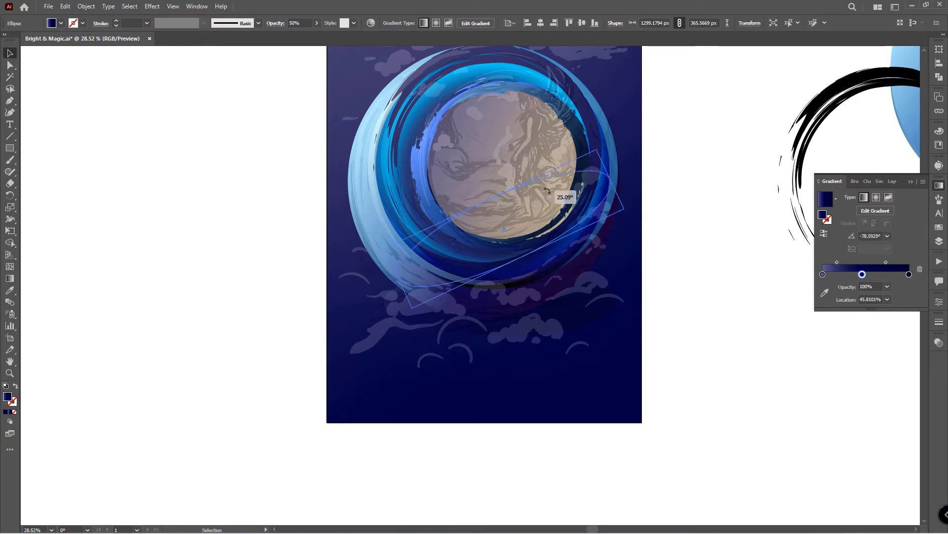
left_click_drag(528, 196, 523, 208)
key("ctrl+z")
Step: Duplicate the ellipse and place the tilted dark shadow ellipse beneath the rings
key("ctrl+shift+F10")
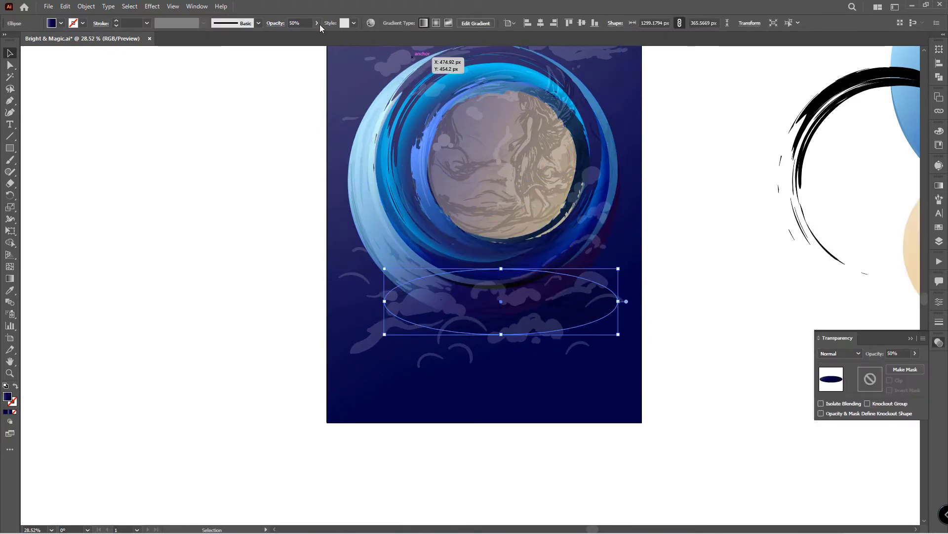
left_click(939, 342)
key("ctrl+z")
key("ctrl+z")
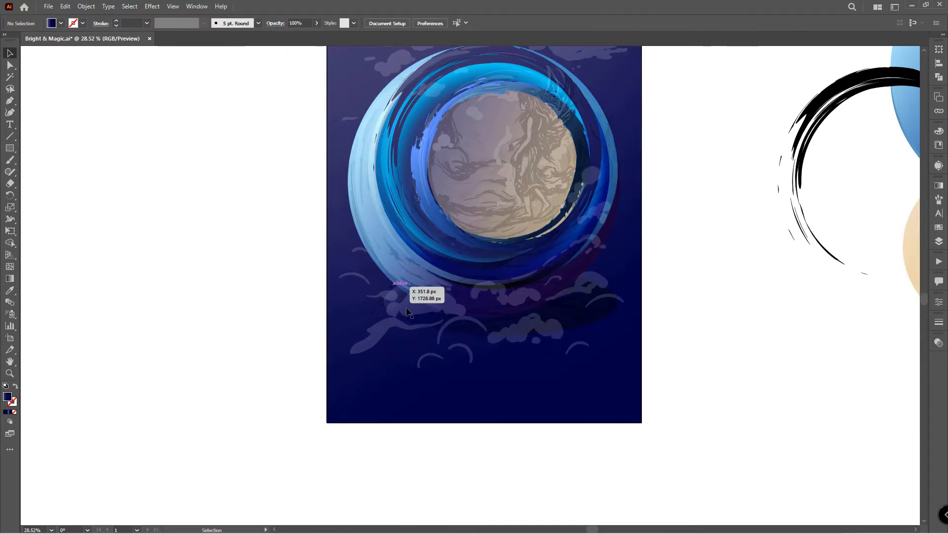
left_click_drag(406, 311, 431, 314)
left_click_drag(313, 281, 306, 322)
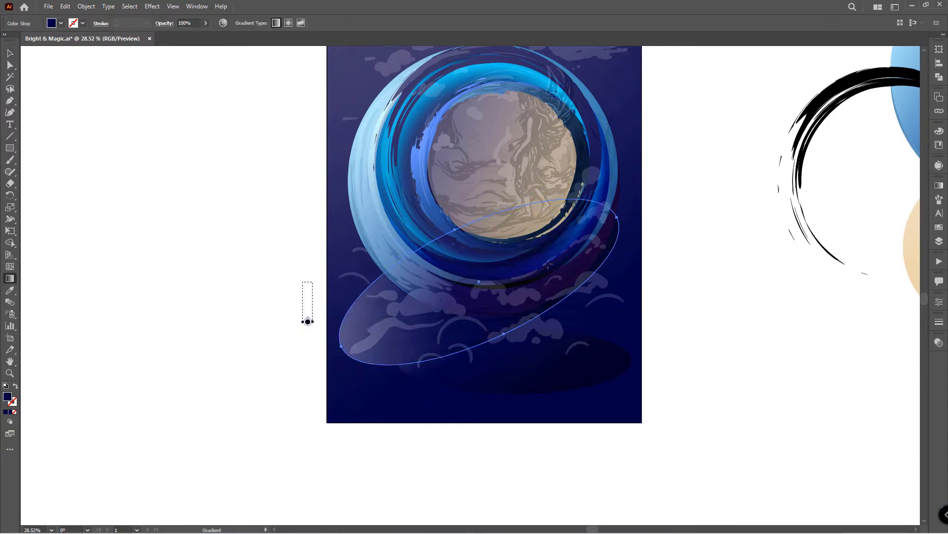
left_click_drag(549, 341, 526, 308)
Step: Draw a curved dark wave shape with the Pen tool and send the waves behind the artwork
left_click(10, 101)
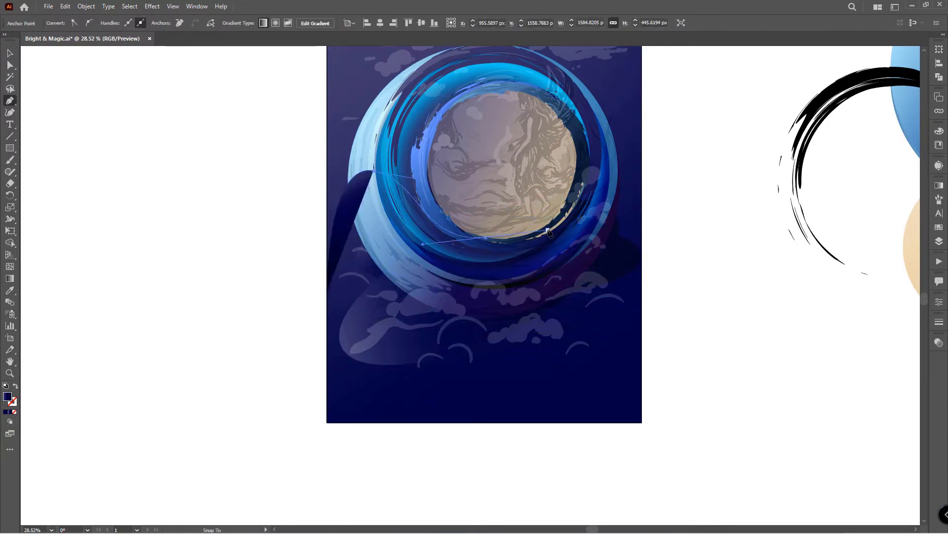
left_click_drag(640, 423, 505, 366)
left_click_drag(564, 334, 496, 338)
left_click_drag(451, 316, 415, 327)
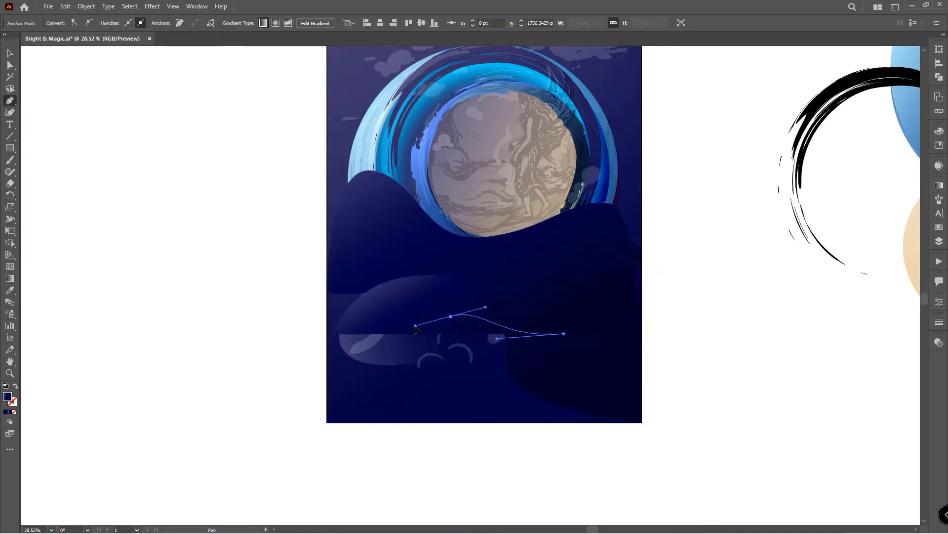
left_click_drag(612, 183, 614, 163)
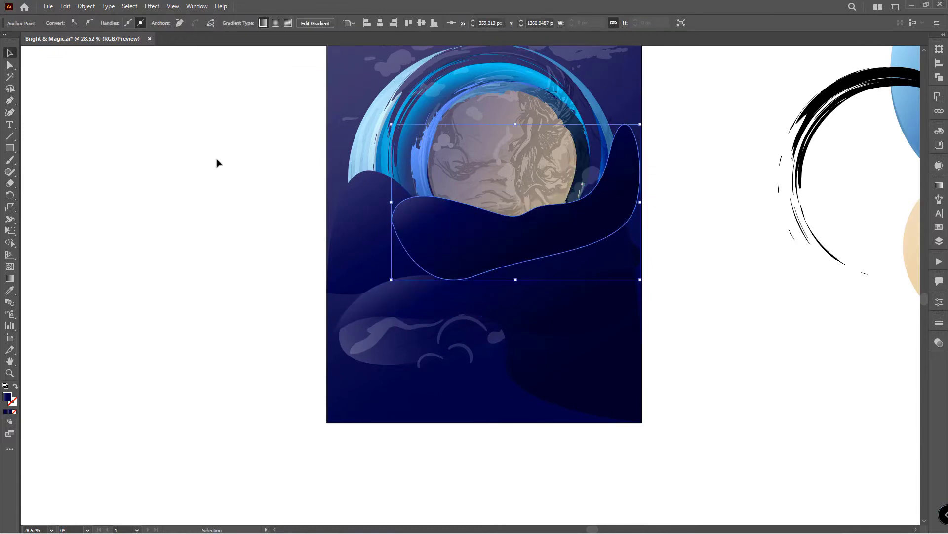
left_click(583, 390, "shift")
key("ctrl+z")
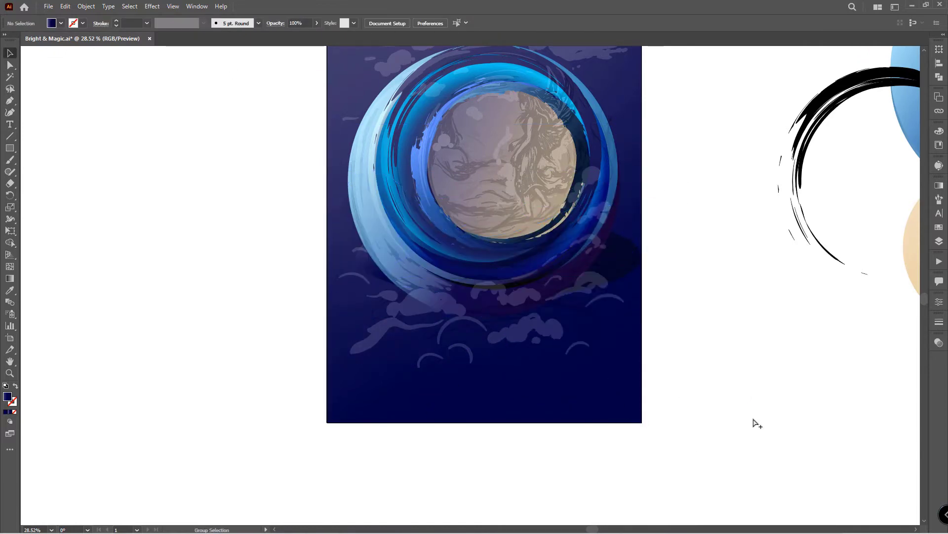
right_click(412, 201)
left_click(548, 377)
scroll(660, 227, "down", 2, "alt")
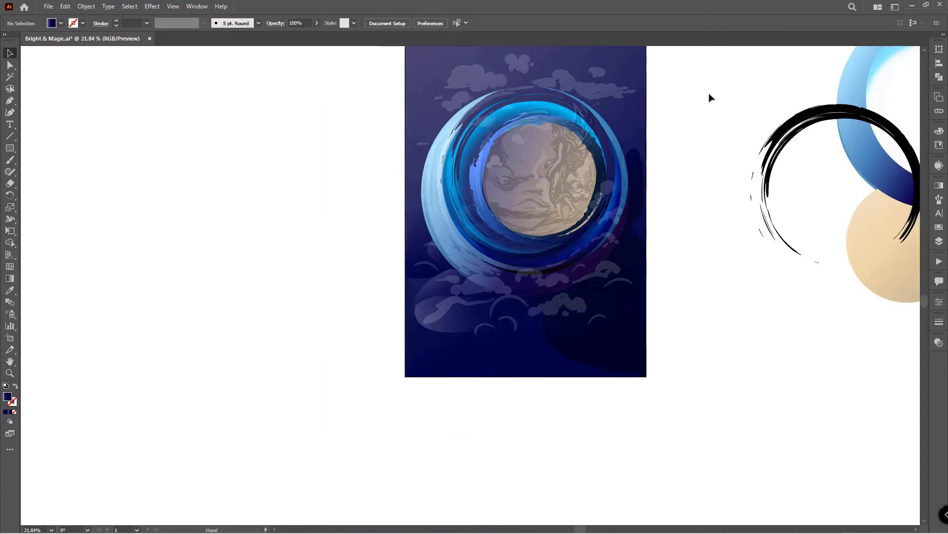
Step: Enlarge a dark wave beyond the artboard and reshape the elliptical wave's outline by its anchors
left_click(642, 144)
left_click_drag(646, 148, 688, 127)
mouse_move(405, 376)
left_mouse_down()
mouse_move(356, 387)
mouse_move(286, 449)
left_mouse_up()
mouse_move(580, 361)
left_mouse_down()
mouse_move(623, 305)
mouse_move(527, 210)
left_mouse_up()
key("a")
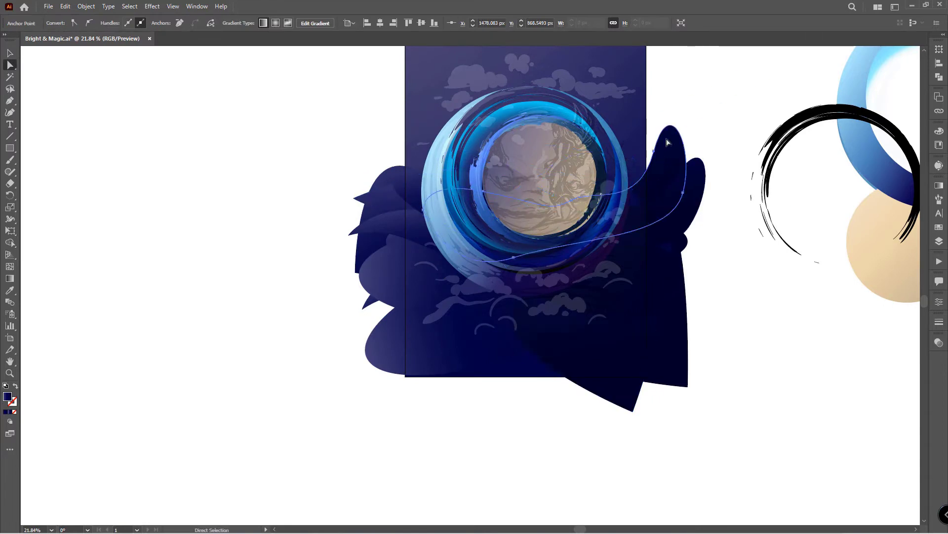
mouse_move(348, 387)
left_mouse_down()
mouse_move(363, 385)
mouse_move(307, 332)
mouse_move(434, 254)
left_mouse_up()
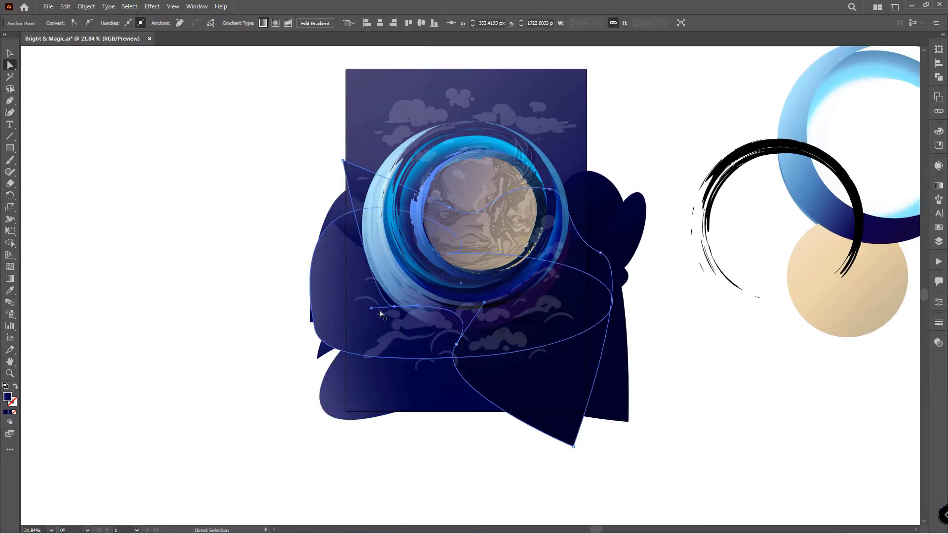
left_click(449, 257)
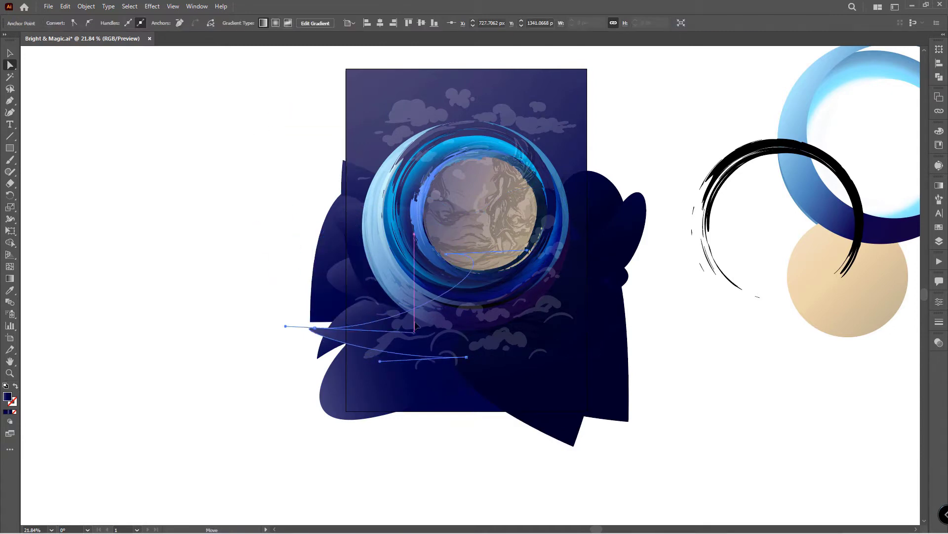
left_click_drag(415, 326, 354, 345)
Step: Rotate the elliptical wave into place and bend its curve
key("v")
left_click(939, 186)
left_click_drag(569, 353, 567, 354)
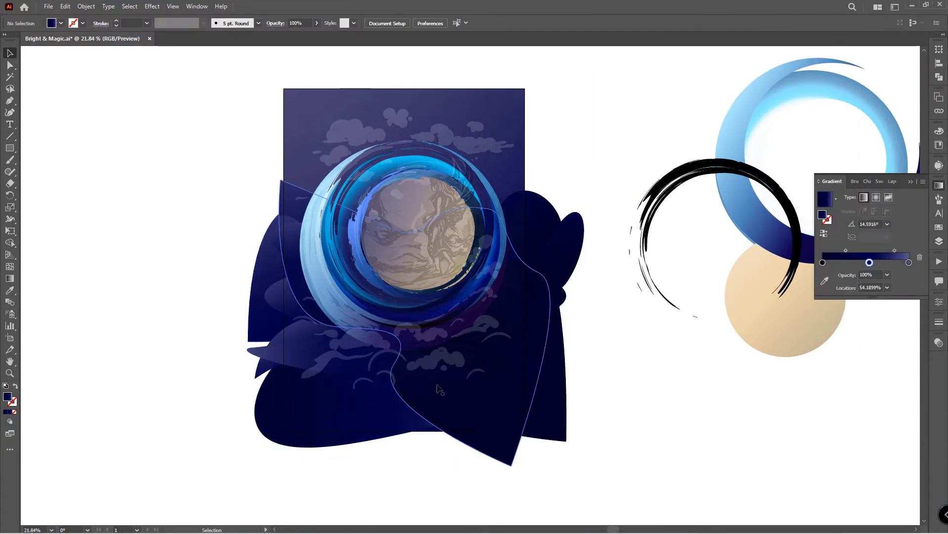
key("a")
left_click_drag(377, 381, 363, 384)
Step: Clip the waves to a rectangle covering the artboard
key("m")
mouse_move(216, 99)
left_mouse_down()
mouse_move(473, 441)
mouse_move(455, 441)
left_mouse_up()
key("slash")
key("v")
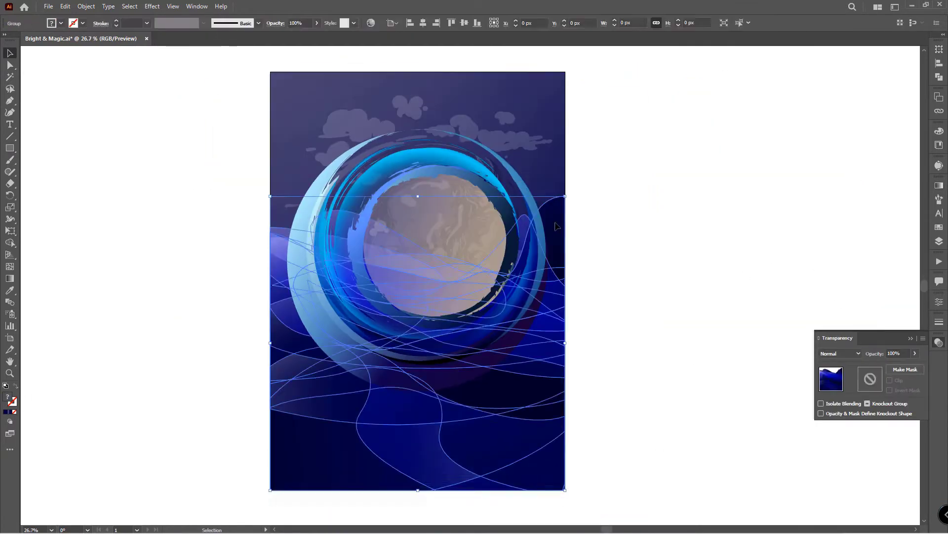
Step: Set the wave group's blending mode and reshape a wave anchor across the moon
left_click(839, 353)
left_click(837, 228)
left_click(546, 277)
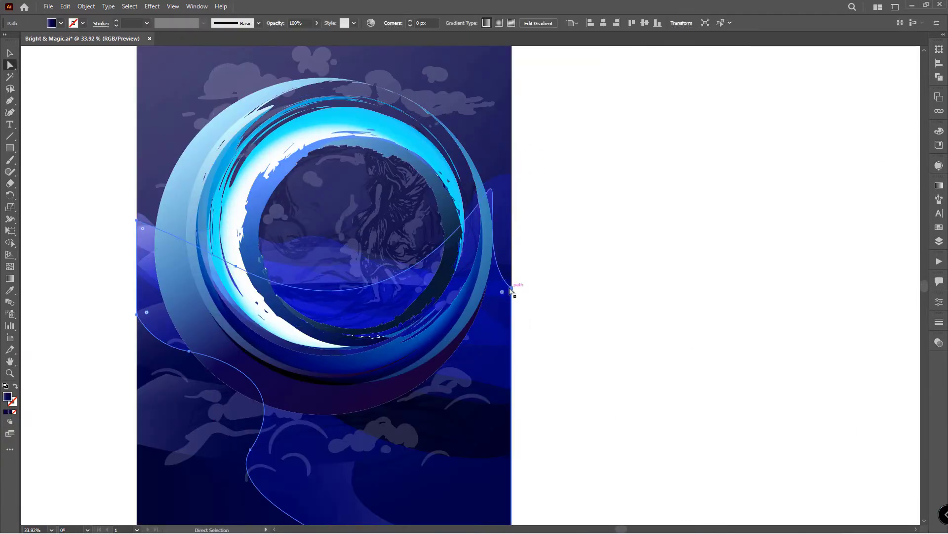
left_click(511, 289)
mouse_move(509, 240)
left_mouse_down()
mouse_move(366, 176)
mouse_move(450, 182)
left_mouse_up()
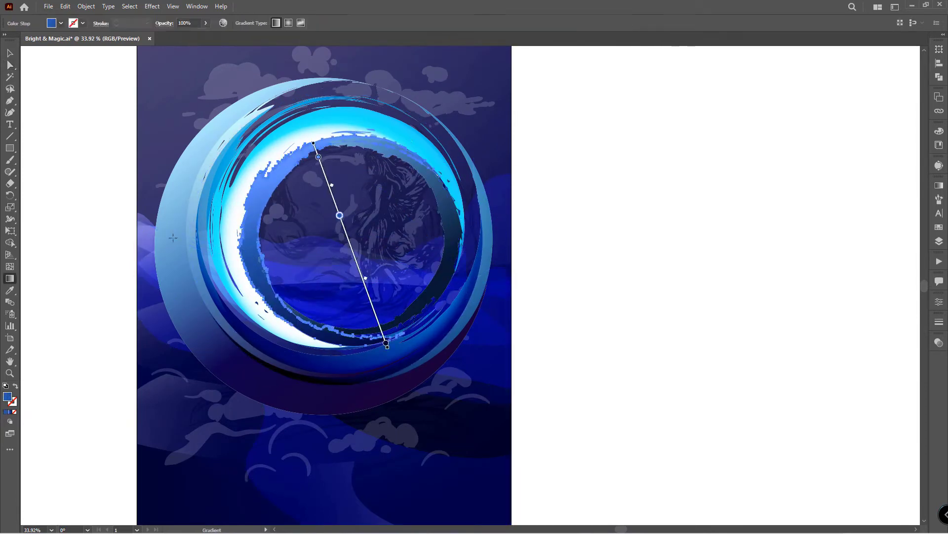
Step: Drag the gradient direction across the ring, then reselect the wave and circle groups
left_click_drag(111, 118, 381, 254)
key("v")
scroll(455, 318, "up", 1)
left_click(589, 316)
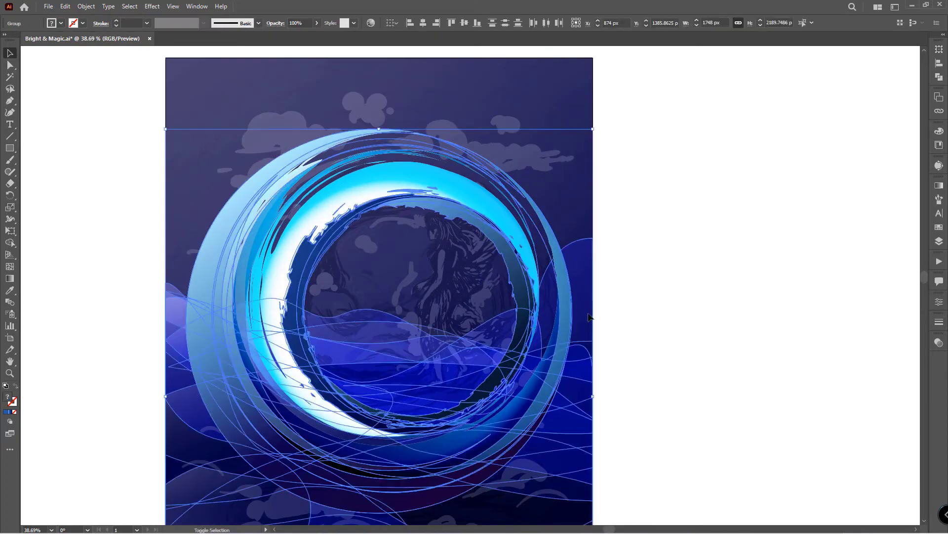
scroll(590, 317, "down", 2)
left_click(479, 321)
scroll(479, 321, "up", 3)
Step: Resize the white crescent highlight by dragging its edges and corner
key("shift+e")
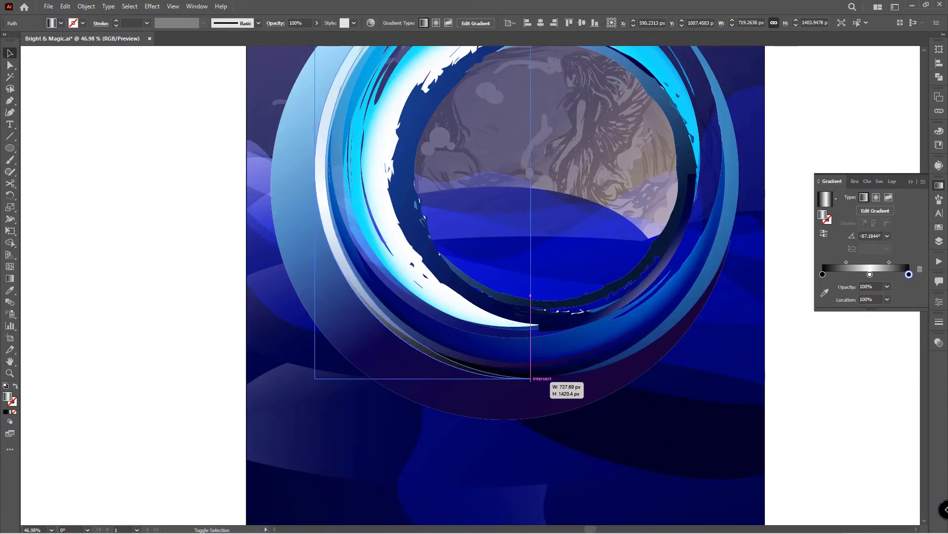
scroll(528, 374, "down", 1)
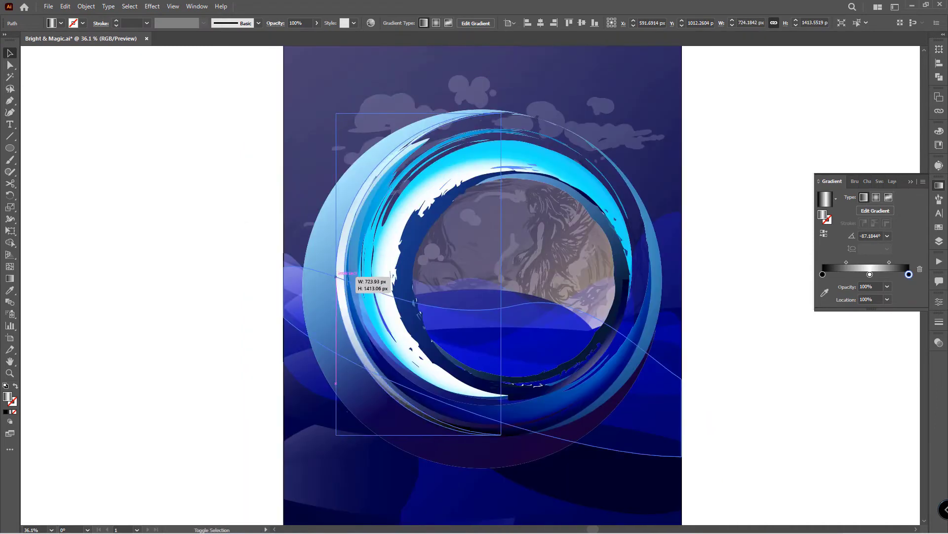
left_click_drag(333, 261, 341, 261)
left_click_drag(488, 118, 492, 109)
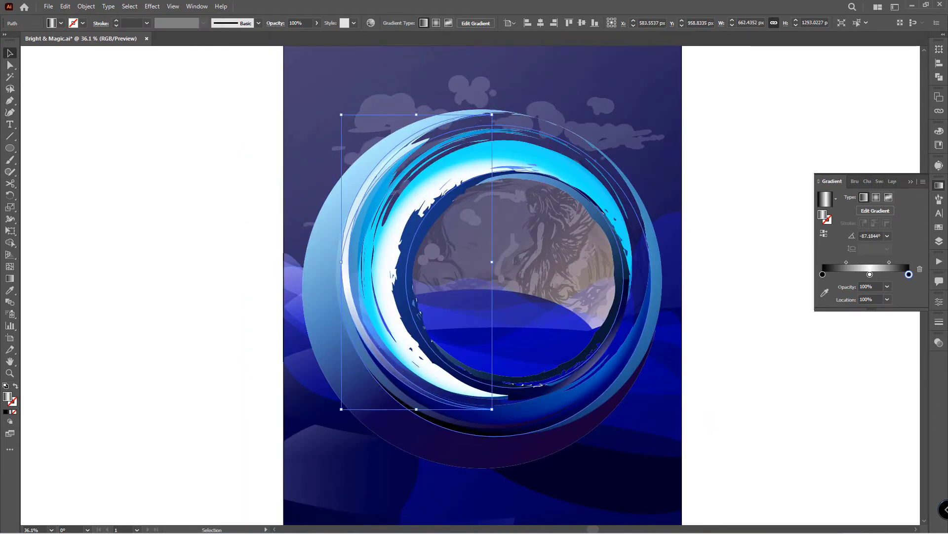
left_click_drag(492, 409, 488, 402)
Step: Set the crescent highlight's Transparency blending mode to Overlay
right_click(349, 297)
key("Escape")
scroll(474, 277, "up", 1, "alt")
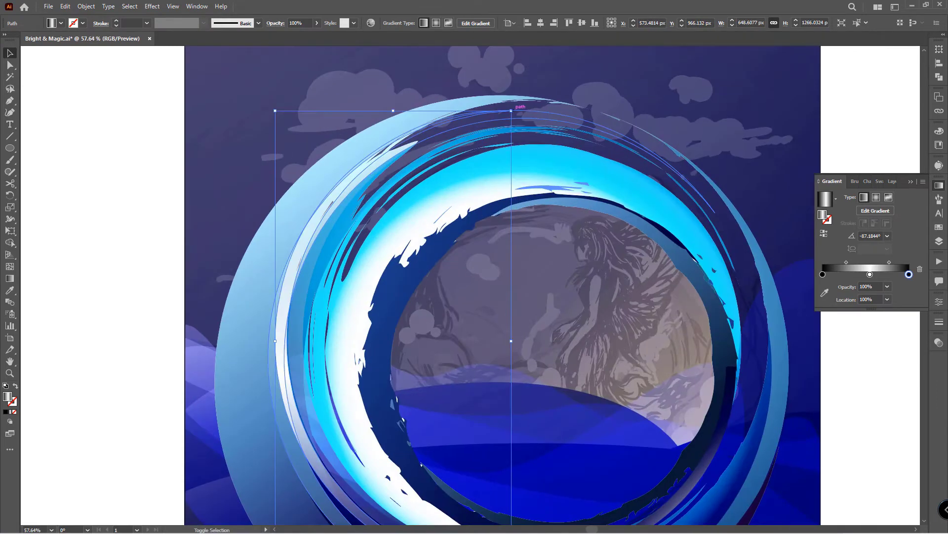
left_click(939, 342)
scroll(387, 224, "down", 1, "alt")
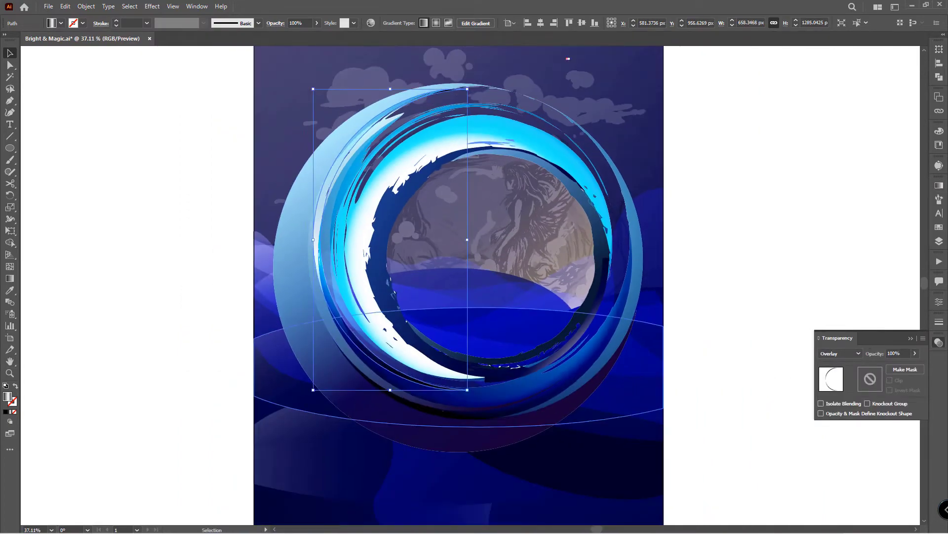
scroll(546, 119, "down", 1, "alt")
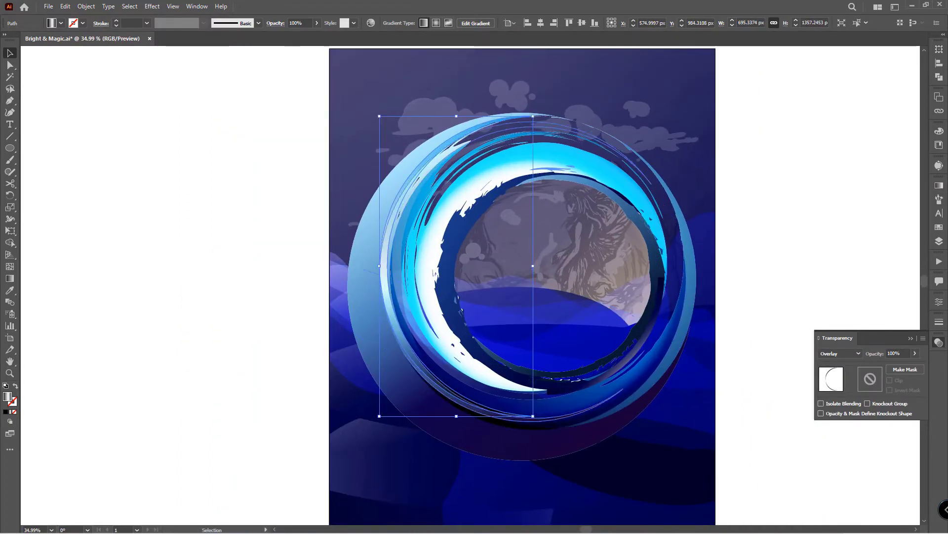
scroll(415, 410, "up", 2, "alt")
scroll(415, 410, "down", 4, "alt")
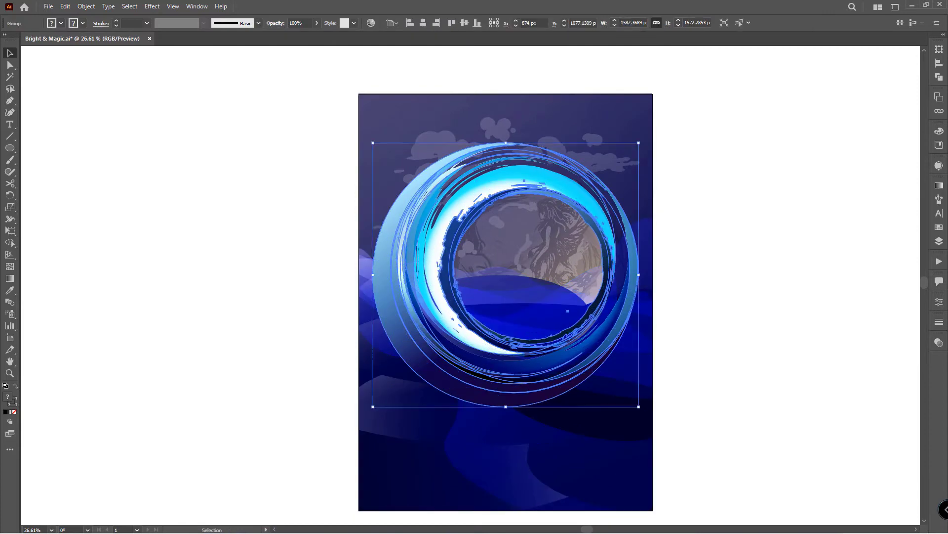
Step: Trace the fairy's head and dark hair shape with the Pencil tool
scroll(478, 249, "up", 6, "alt")
key("n")
key("Return")
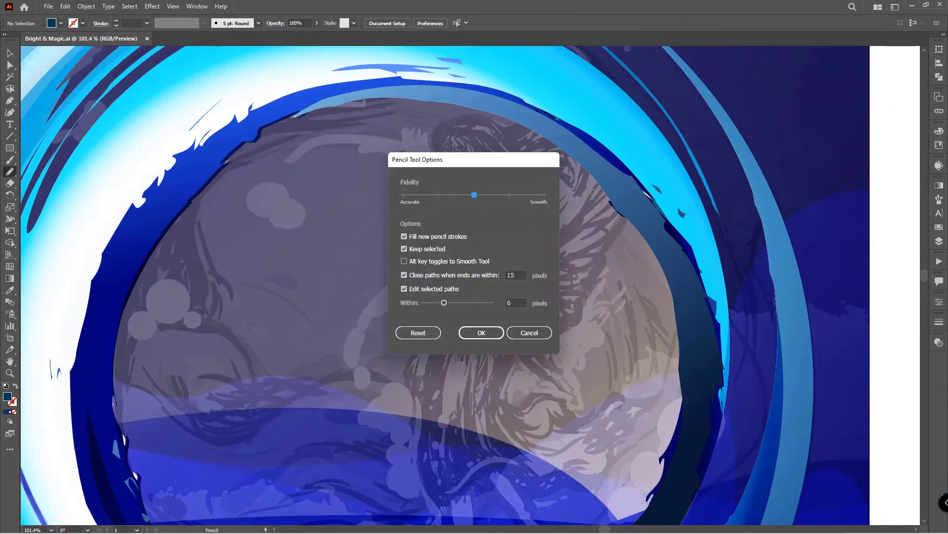
key("Return")
scroll(435, 141, "up", 3, "alt")
left_click_drag(427, 139, 435, 186)
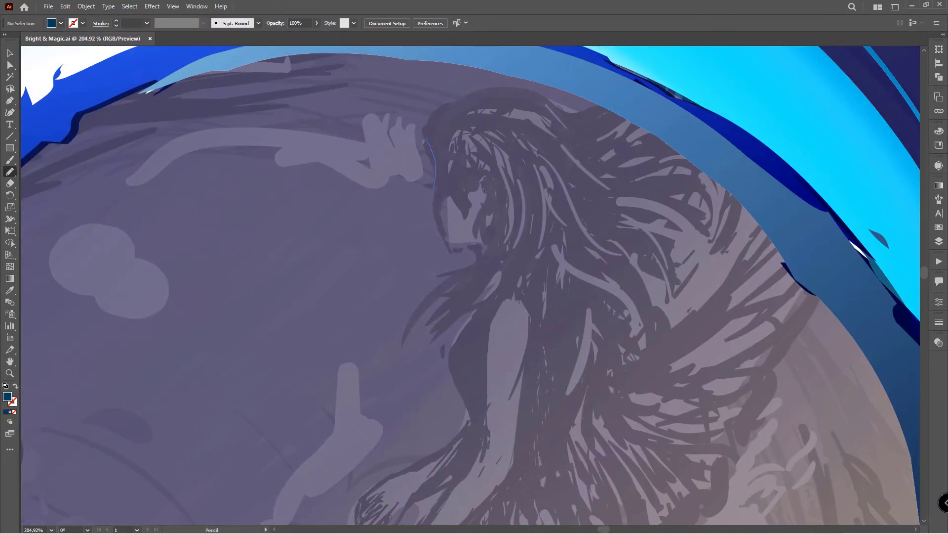
mouse_move(515, 200)
left_mouse_down()
mouse_move(428, 140)
mouse_move(447, 175)
left_mouse_up()
scroll(208, 497, "down", 1, "alt")
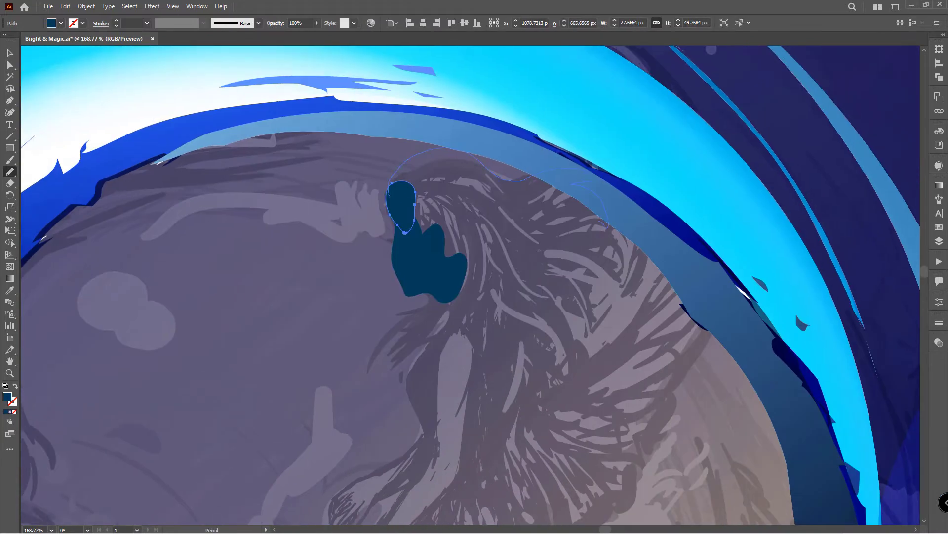
Step: Move the hair detail group to the top in Layers and finish the dark hair shape
key("ctrl+0")
key("v")
key("ctrl+shift+a")
key("F7")
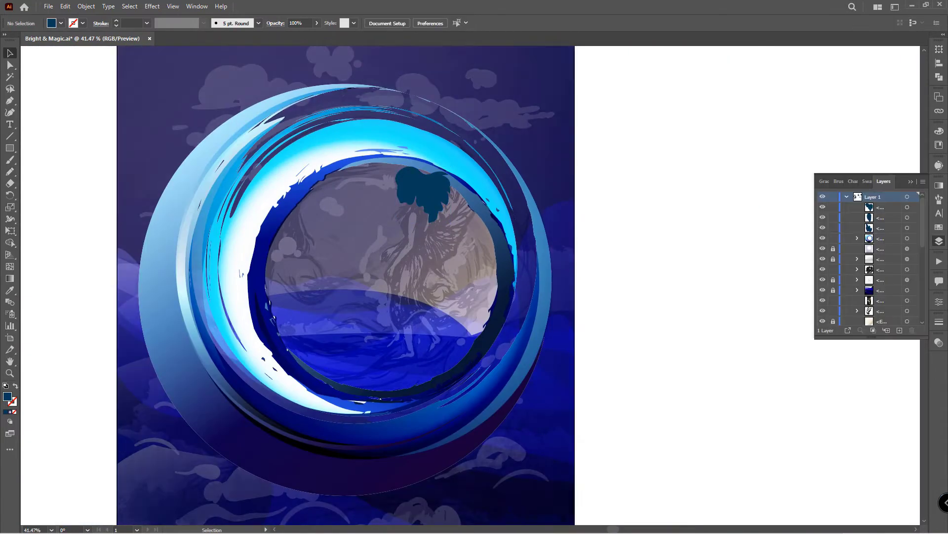
left_click_drag(881, 279, 881, 204)
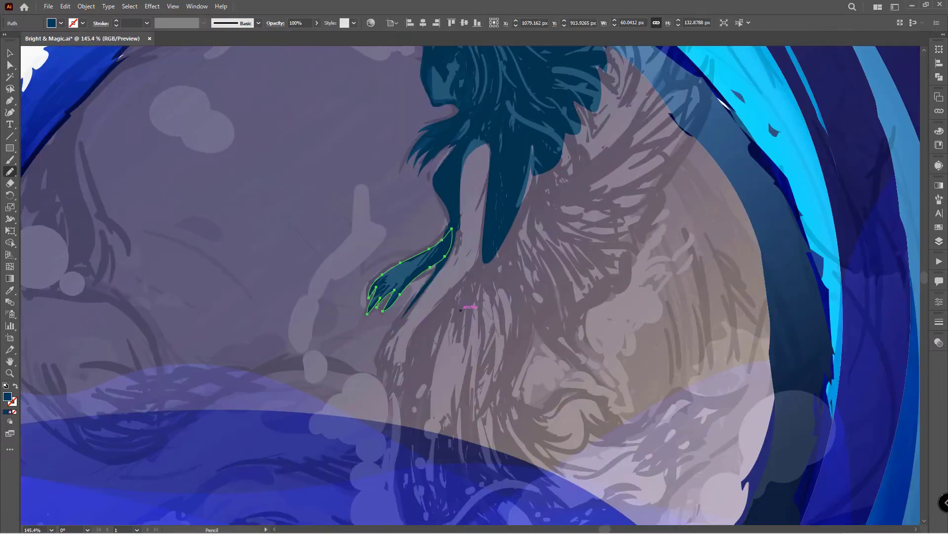
scroll(461, 310, "down", 3)
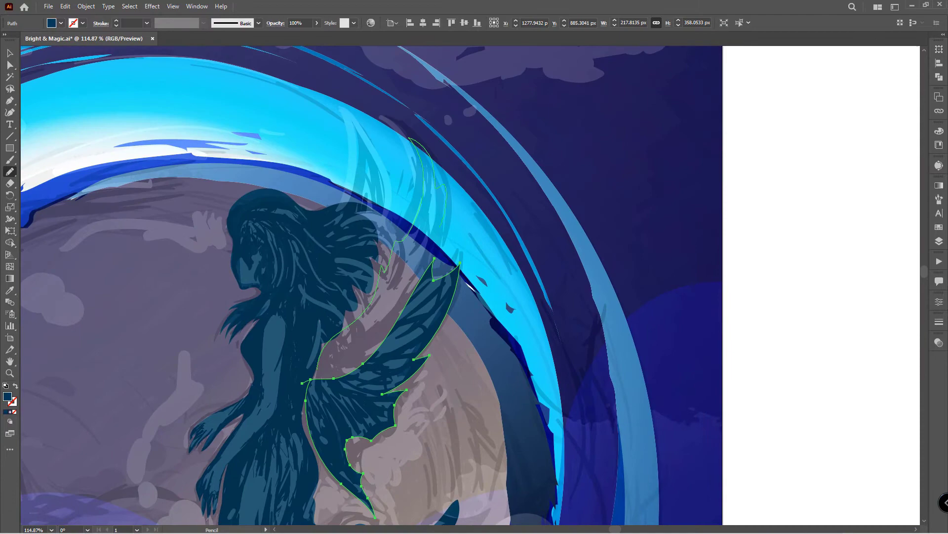
left_click_drag(318, 368, 435, 228)
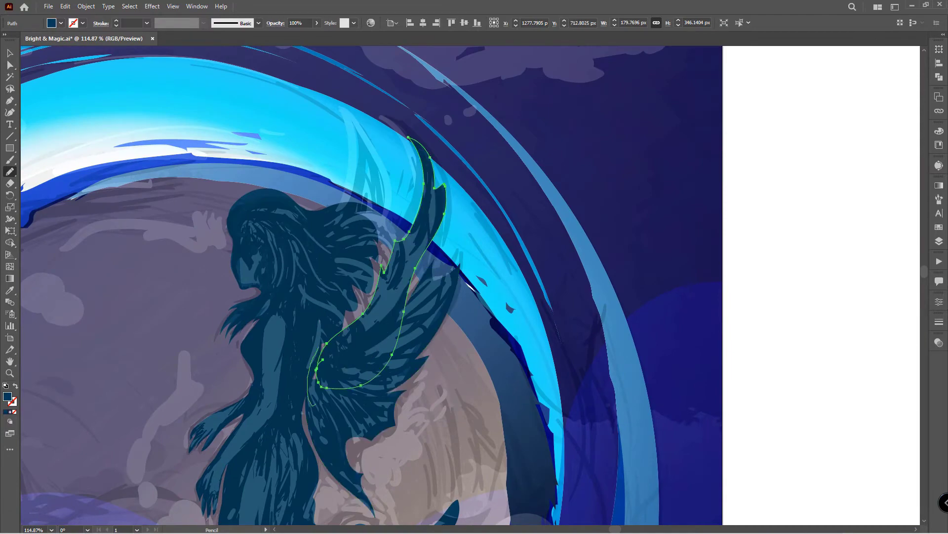
scroll(301, 218, "down", 1)
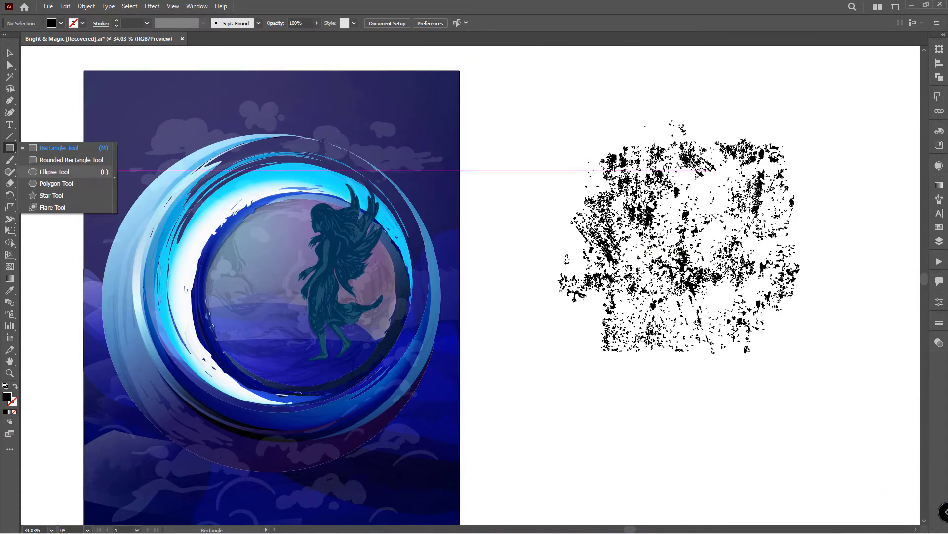
Step: Draw a circle over the grunge texture and give it a grey radial gradient fill
left_click(54, 171)
left_click_drag(692, 244, 788, 340)
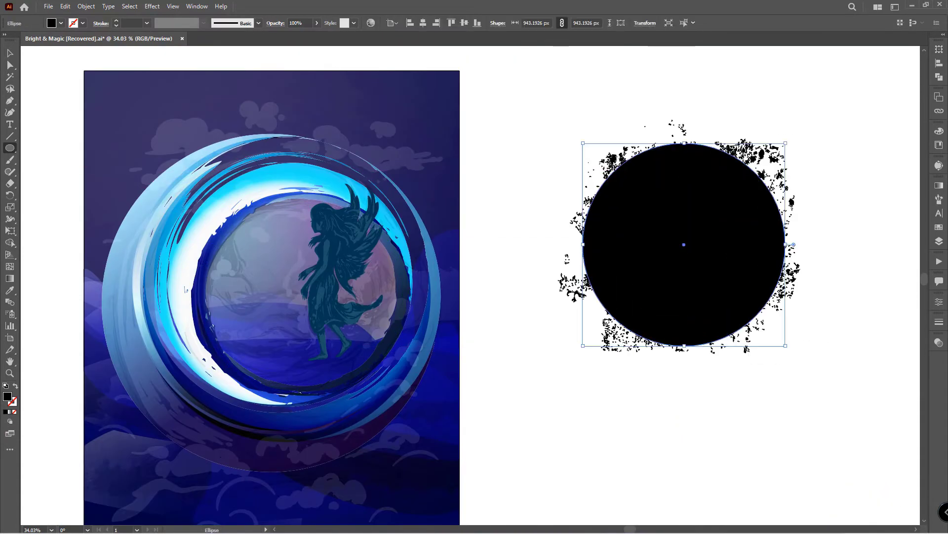
key("slash")
key("v")
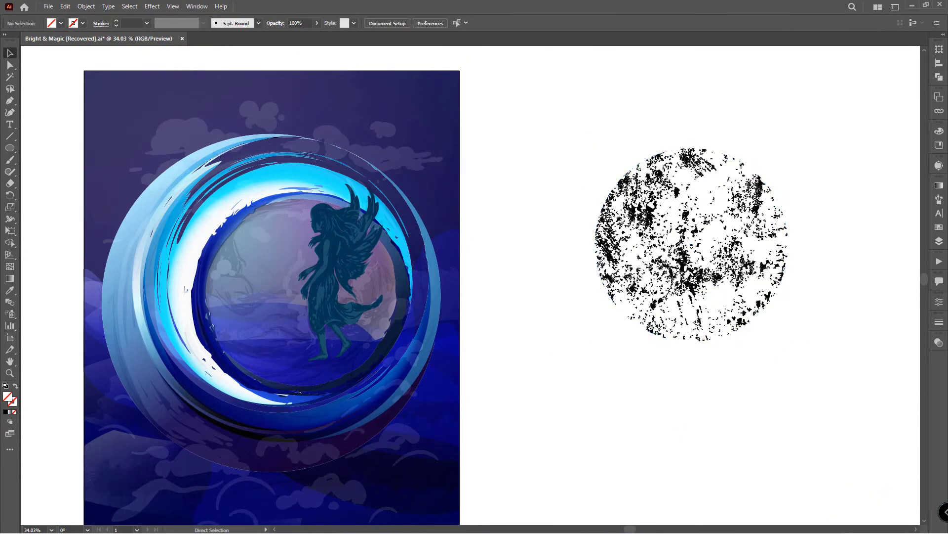
left_click(61, 23)
left_click(94, 54)
Step: Set the gradient circle's Transparency blend mode to Multiply
left_click(436, 23)
left_click(940, 342)
left_click(840, 353)
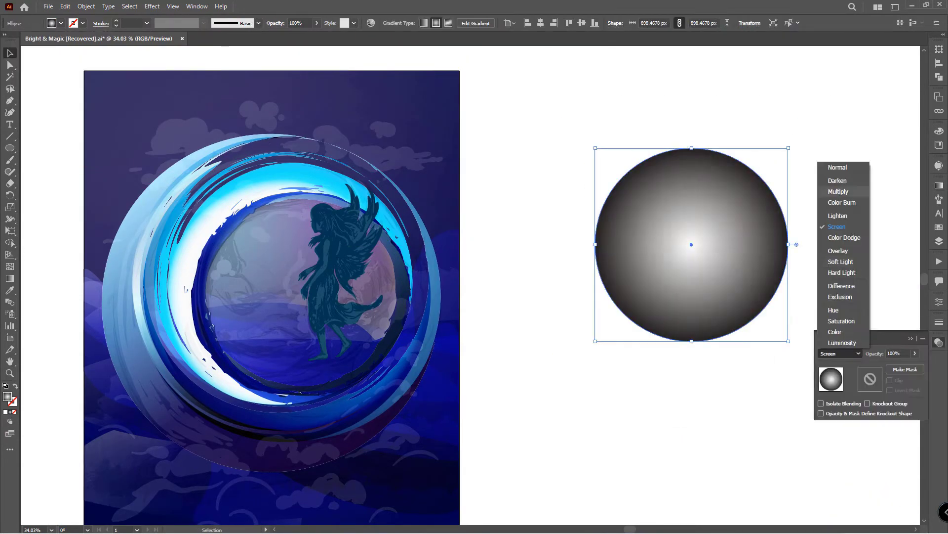
left_click(835, 191)
right_click(771, 247)
left_click(810, 183)
left_click(692, 244)
Step: Lower the opacity of the gradient's dark stop to 30%
left_click(939, 185)
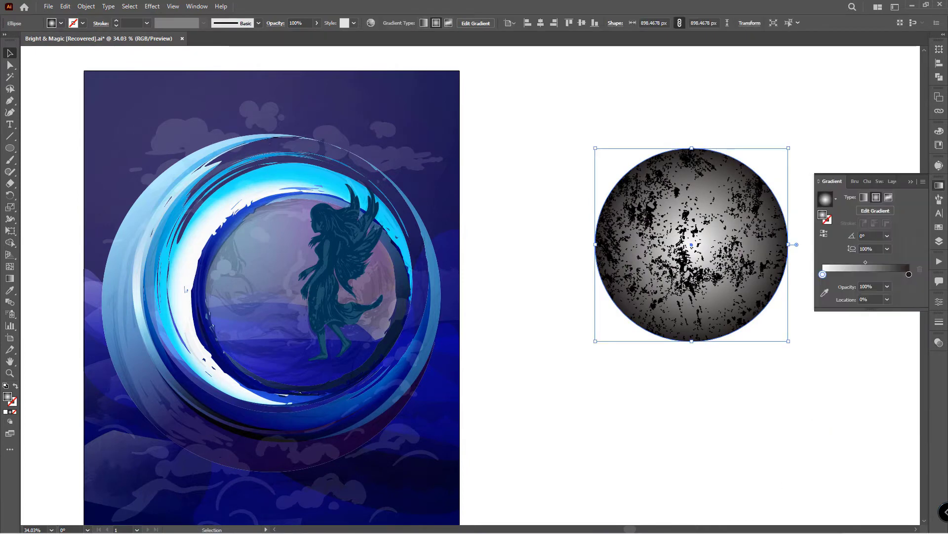
left_click(887, 287)
left_click(899, 346)
left_click(909, 275)
left_click(887, 287)
left_click(899, 332)
left_click(822, 275)
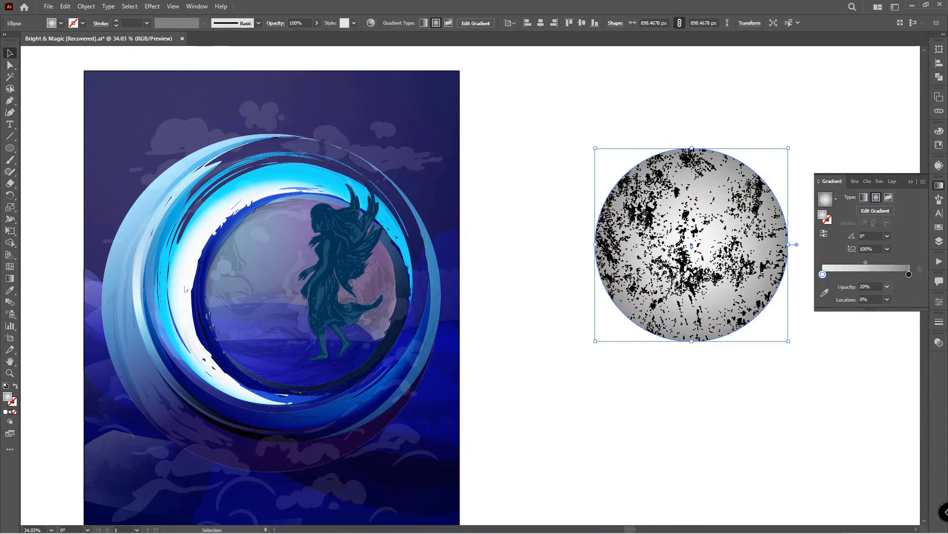
Step: Select the gradient circle together with the grunge texture
left_click(939, 185)
left_click(939, 342)
left_click(676, 191, "shift")
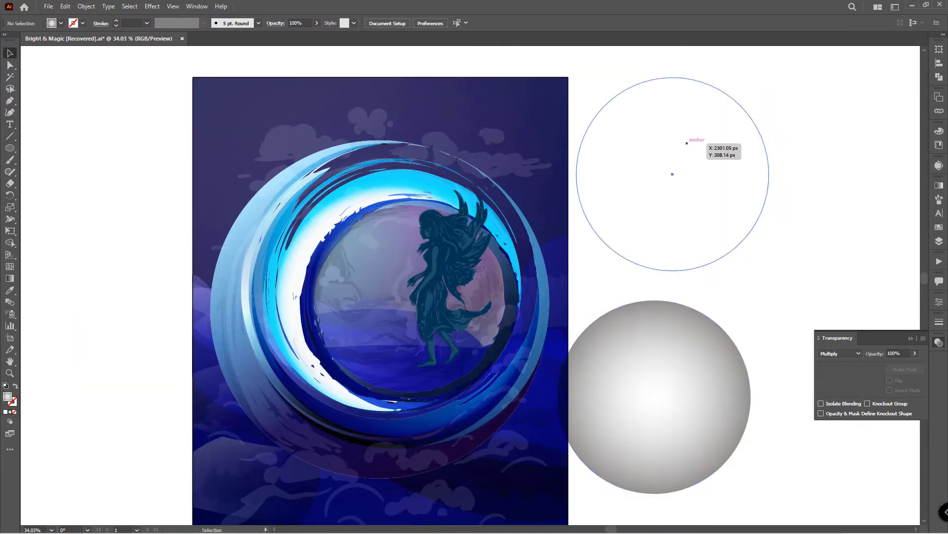
Step: Erase part of the grunge texture and paint white Blob Brush strokes over it
left_click(561, 182)
key("shift+e")
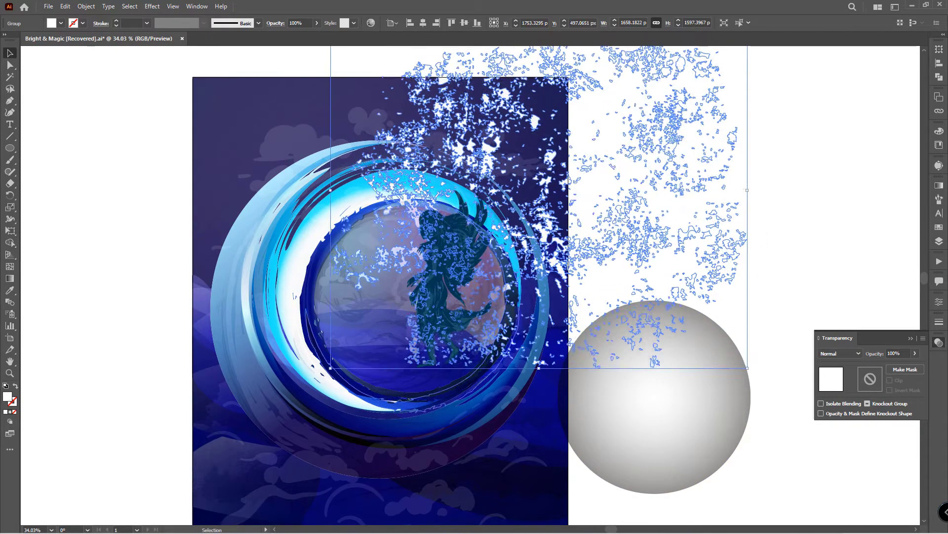
left_click_drag(321, 129, 717, 250)
scroll(469, 121, "up", 3)
key("v")
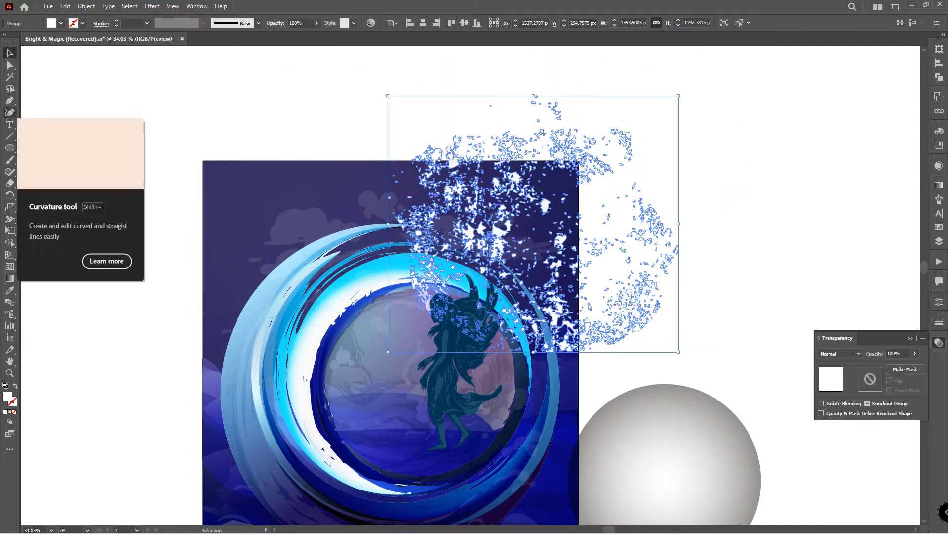
key("shift+b")
left_click_drag(524, 197, 503, 281)
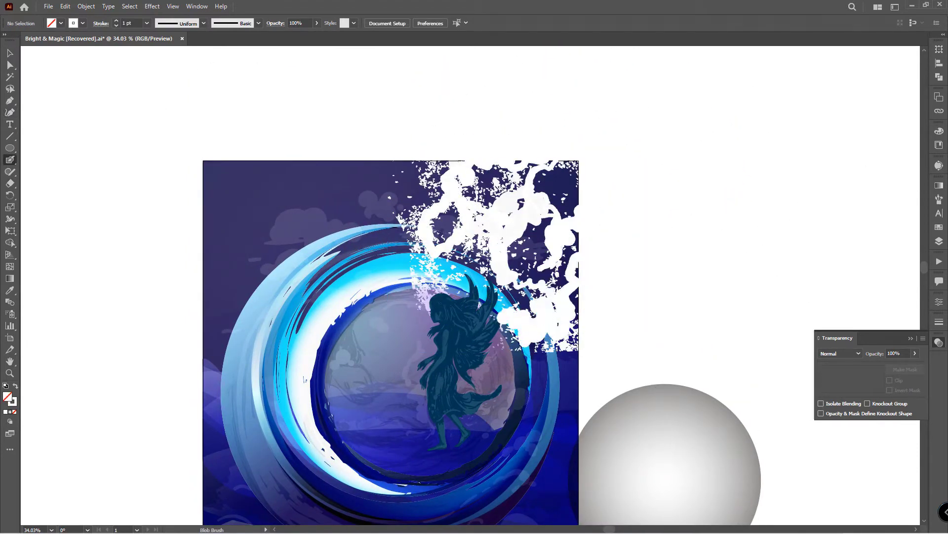
Step: Shrink the white texture and its blobs to about 1080 px wide
left_click(524, 223)
left_click(297, 296, "shift")
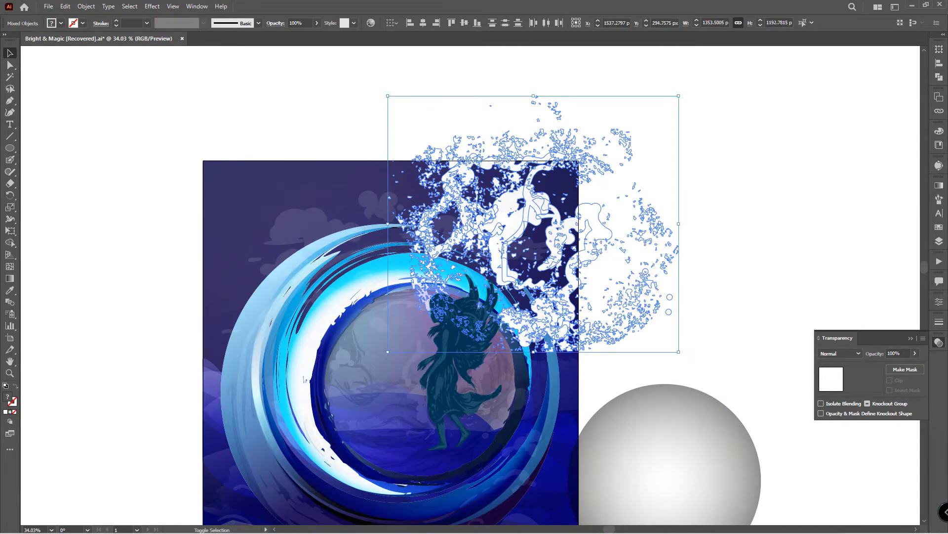
left_click_drag(678, 96, 636, 129)
left_click_drag(636, 240, 620, 239)
left_click(940, 77)
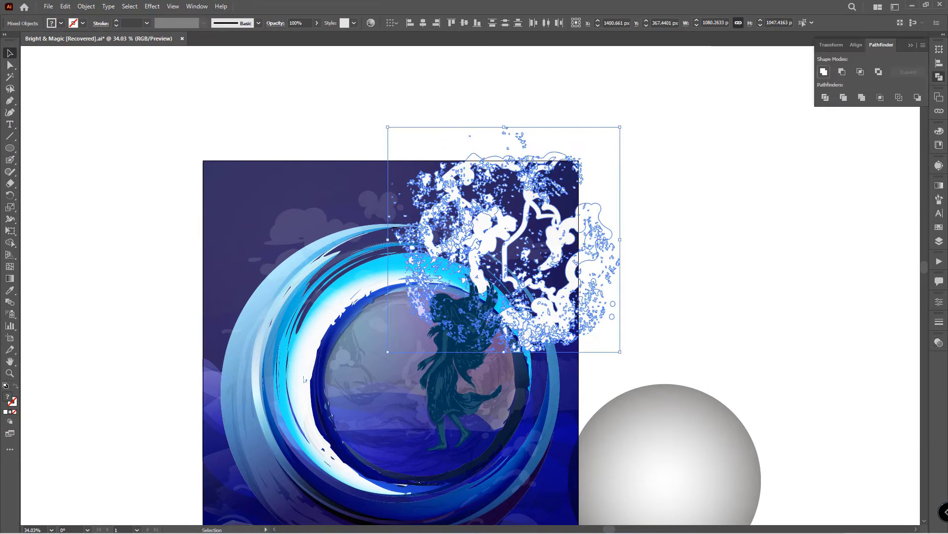
Step: Erase fragments across the texture's centre and move it off the artboard
key("shift+b")
key("ctrl+shift+a")
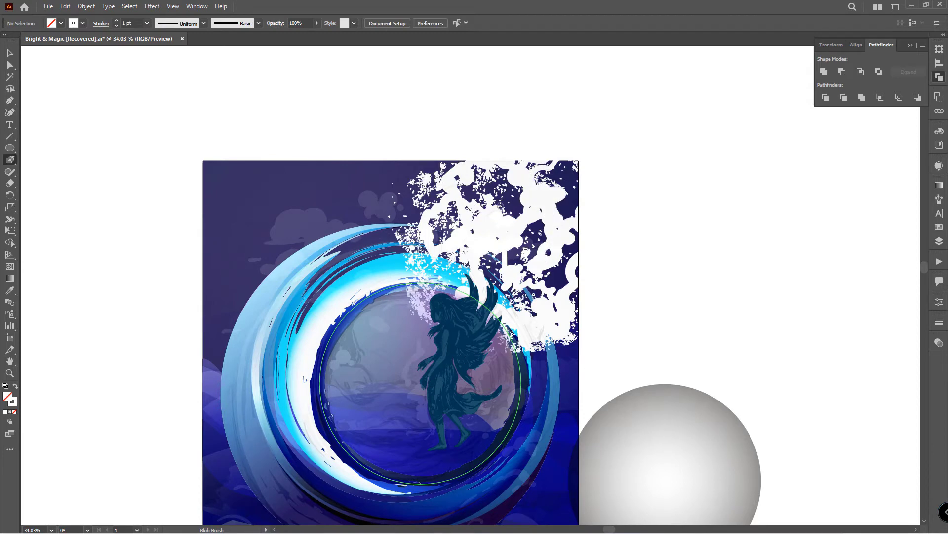
key("v")
left_click(464, 297)
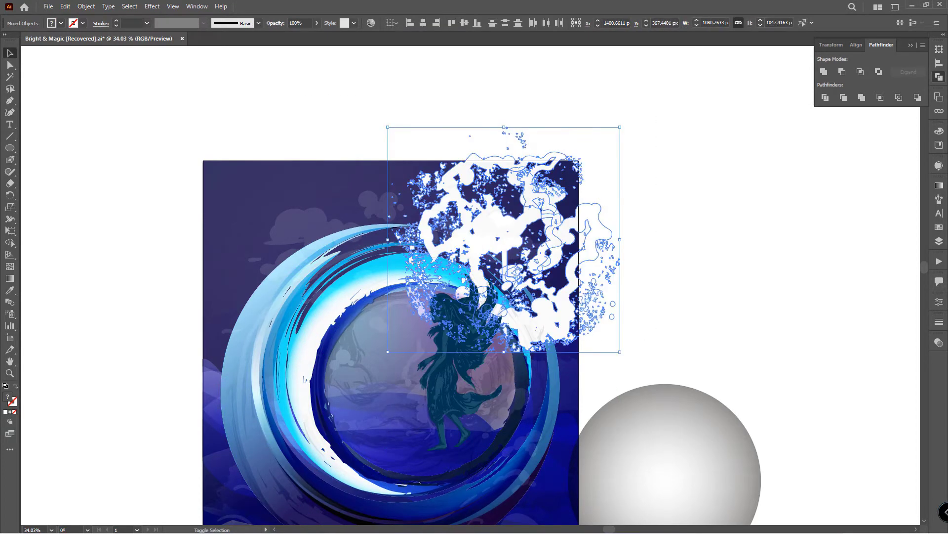
key("shift+e")
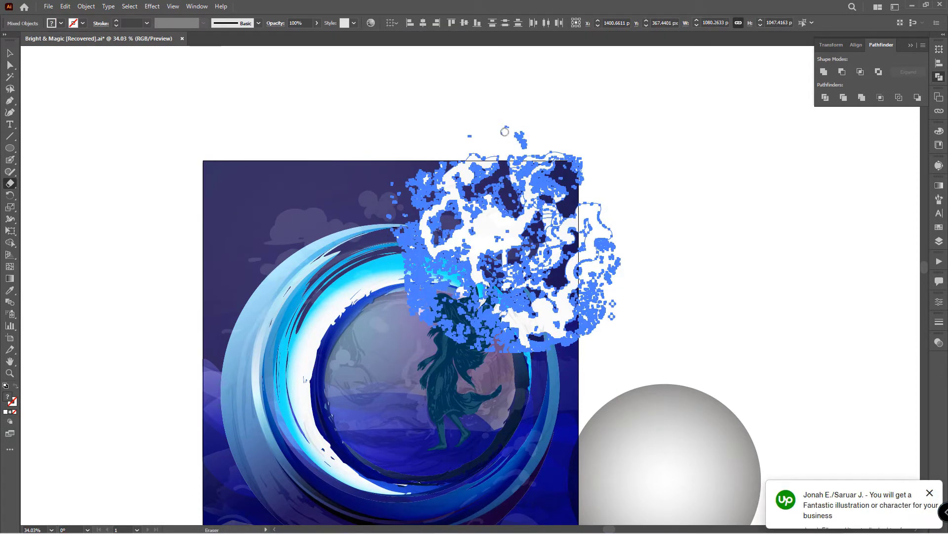
left_click_drag(499, 275, 506, 235)
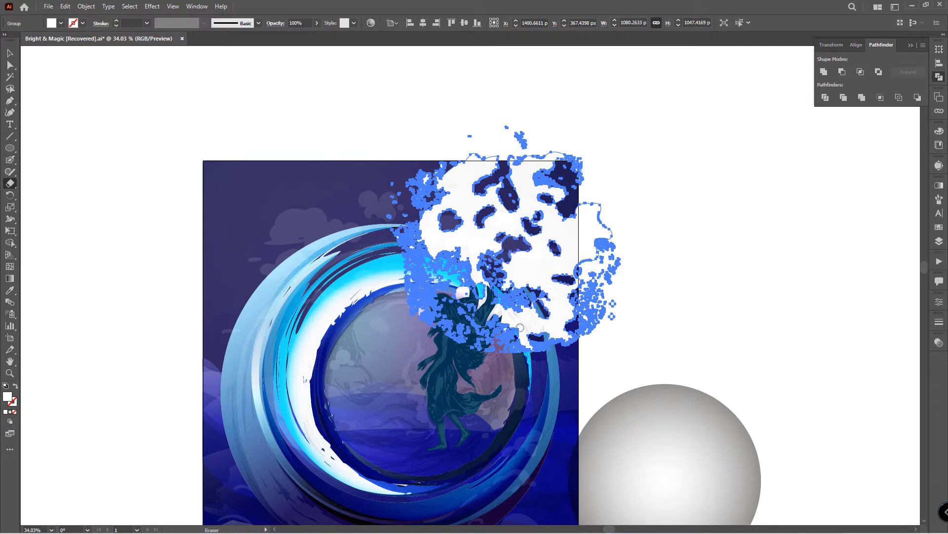
key("v")
mouse_move(520, 276)
left_mouse_down()
mouse_move(681, 277)
mouse_move(572, 265)
left_mouse_up()
Step: Clip the texture inside the moon circle with Make Clipping Mask and place it over the moon
left_click(617, 252)
right_click(529, 290)
left_click(543, 383)
left_click_drag(590, 185, 517, 356)
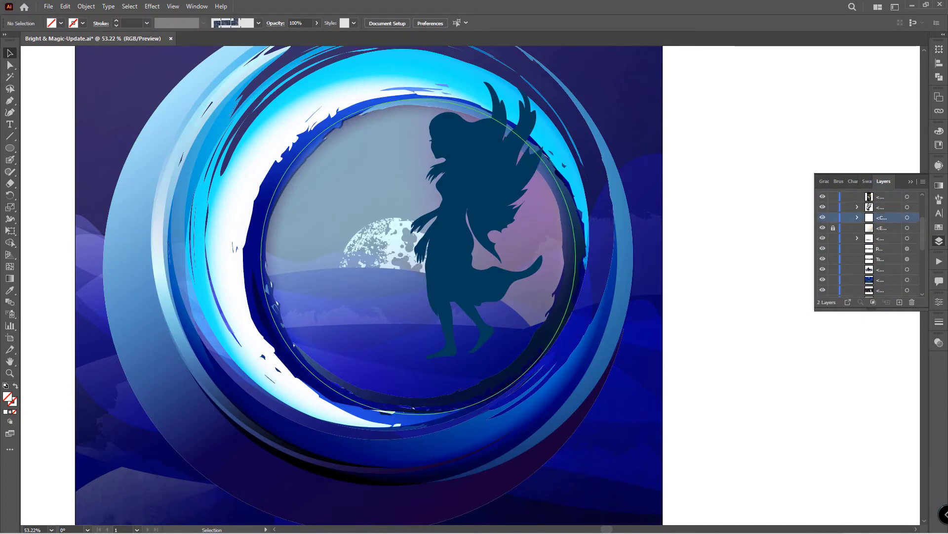
Step: Scale the moon clip group up behind the fairy and open the calligraphic brush settings
left_click(428, 233)
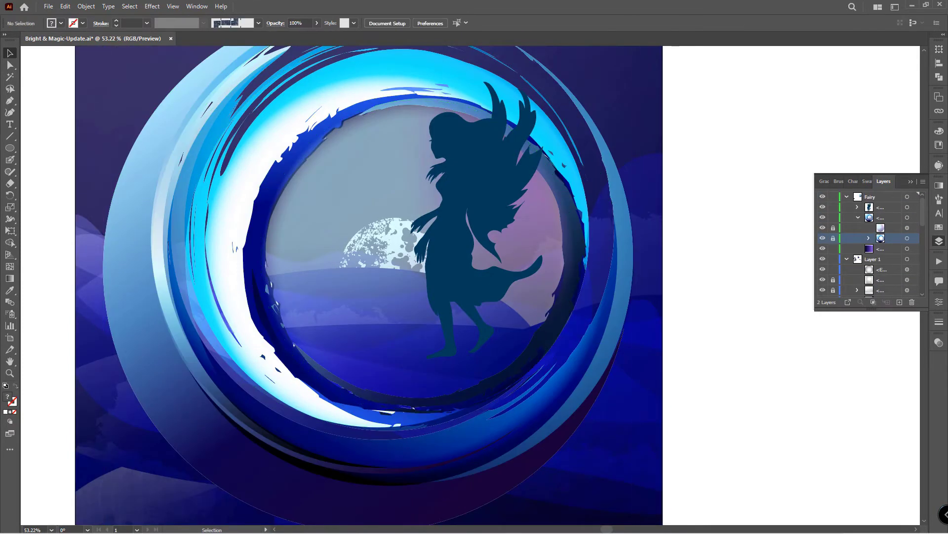
mouse_move(428, 262)
left_mouse_down()
mouse_move(565, 247)
mouse_move(411, 235)
left_mouse_up()
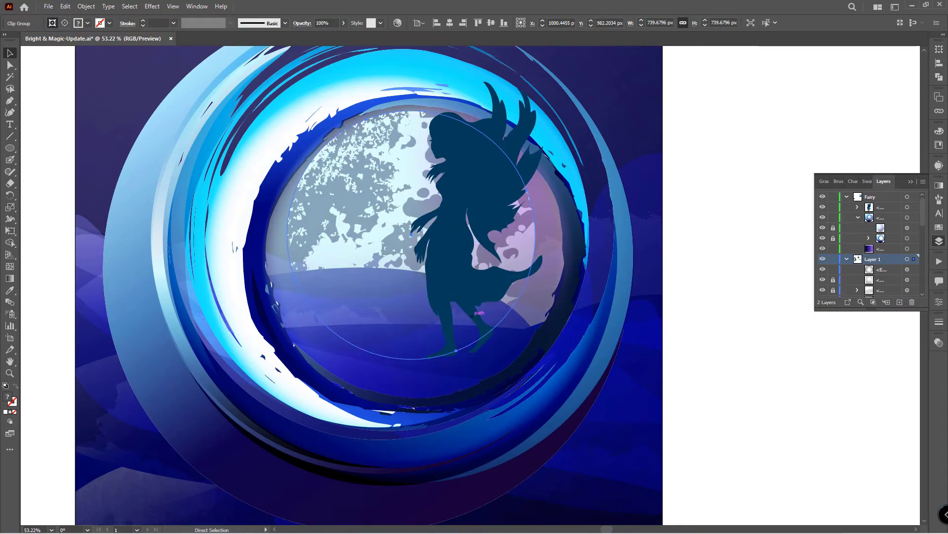
left_click_drag(411, 360, 413, 401)
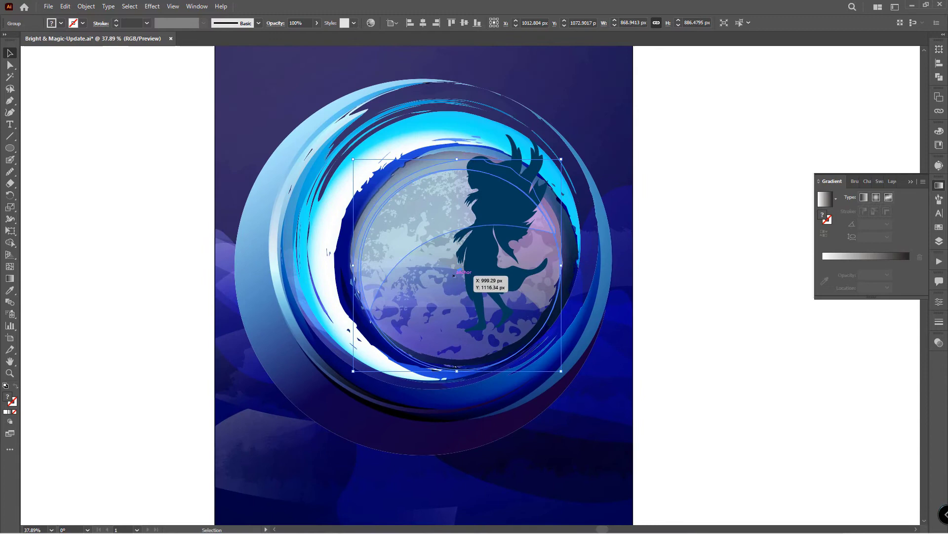
left_click_drag(504, 275, 568, 264)
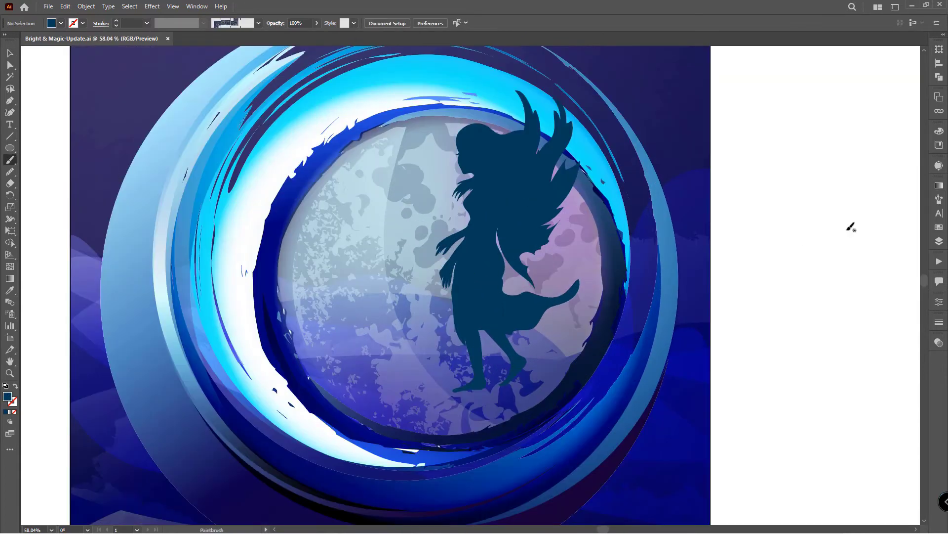
left_click(939, 200)
double_click(868, 299)
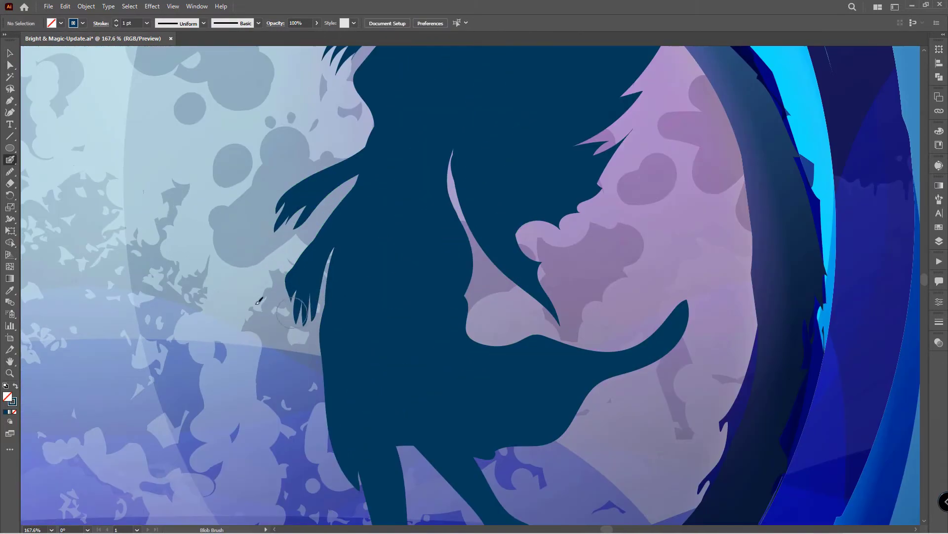
Step: Erase a thin light gap through the fairy silhouette between her arm and torso
scroll(294, 305, "down", 1)
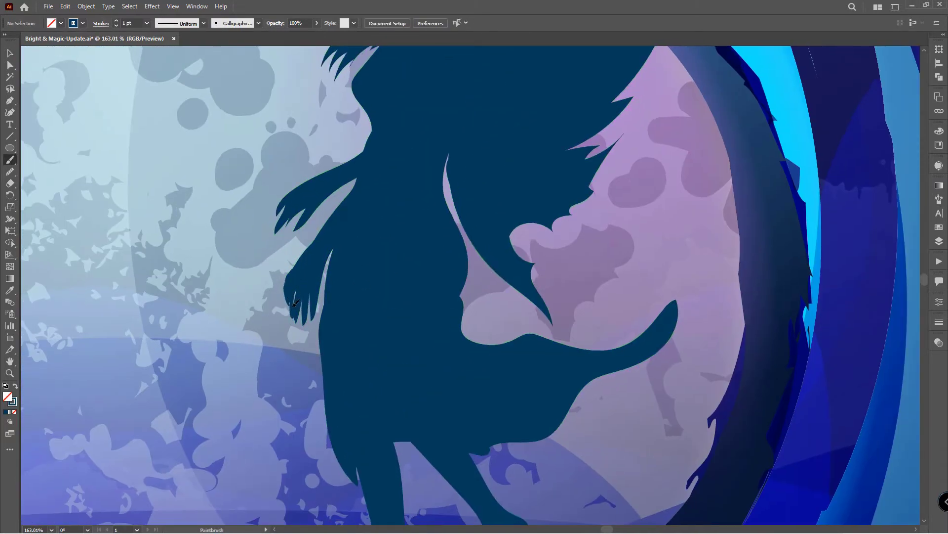
scroll(302, 314, "up", 3)
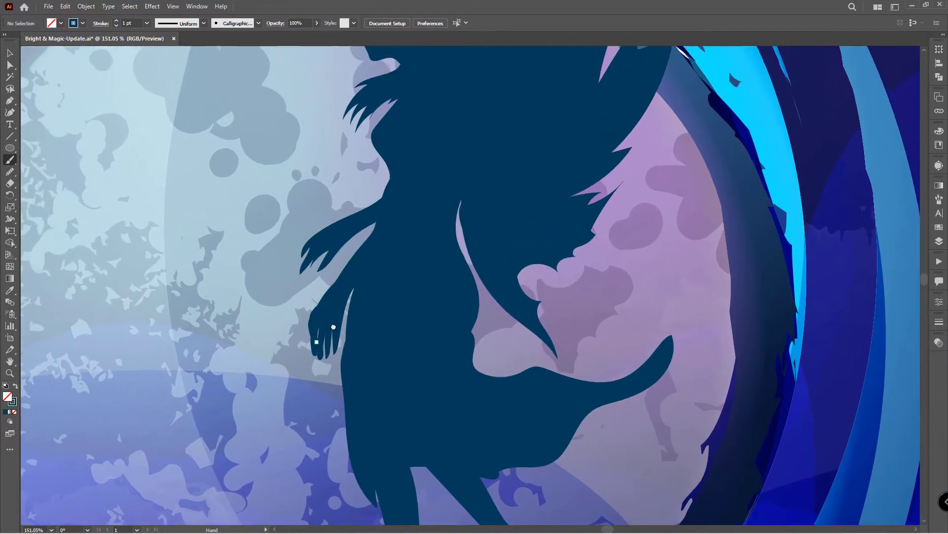
scroll(302, 315, "up", 2)
scroll(302, 315, "up", 3)
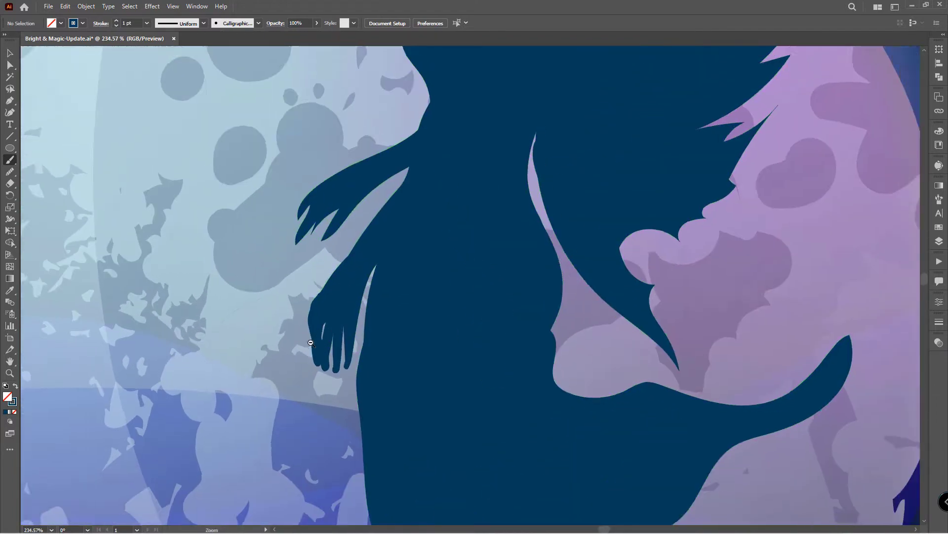
scroll(321, 337, "down", 3)
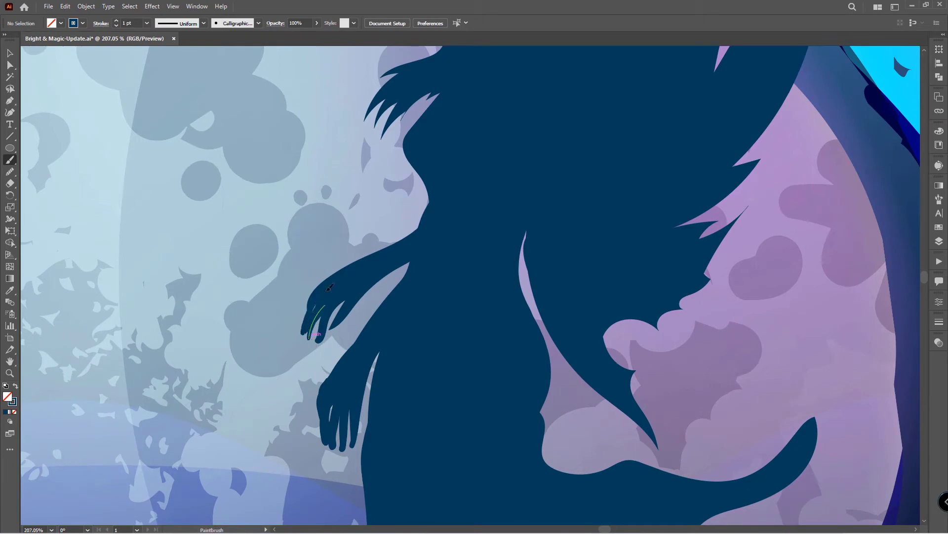
scroll(377, 265, "down", 3)
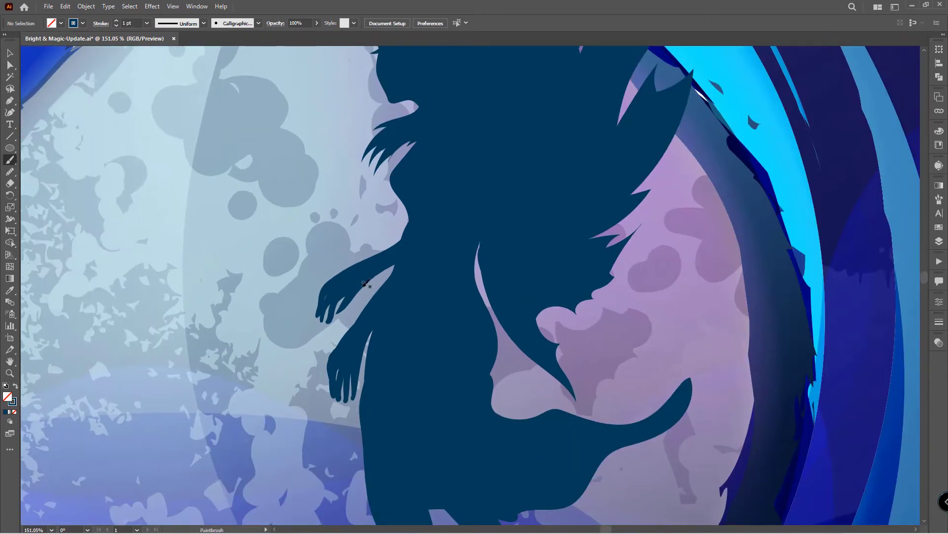
left_click_drag(377, 265, 255, 158)
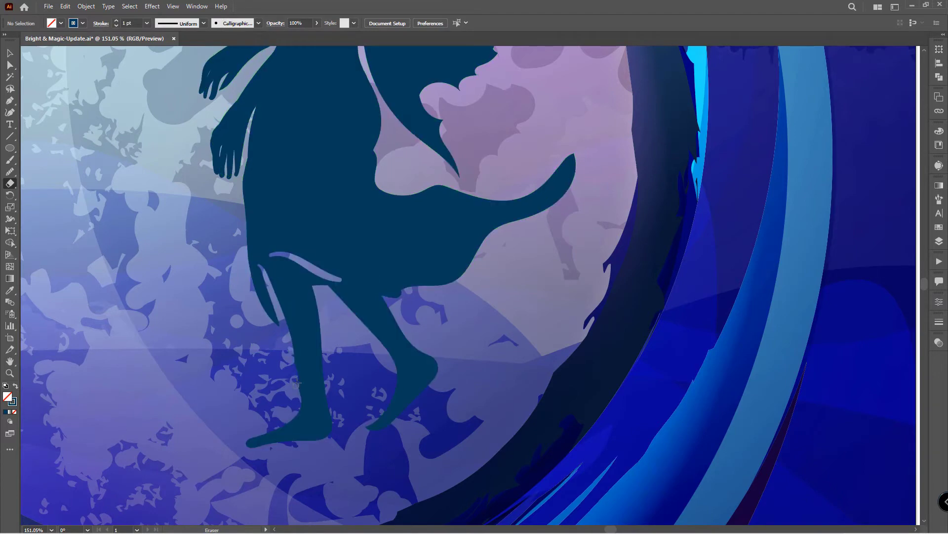
scroll(326, 390, "down", 2)
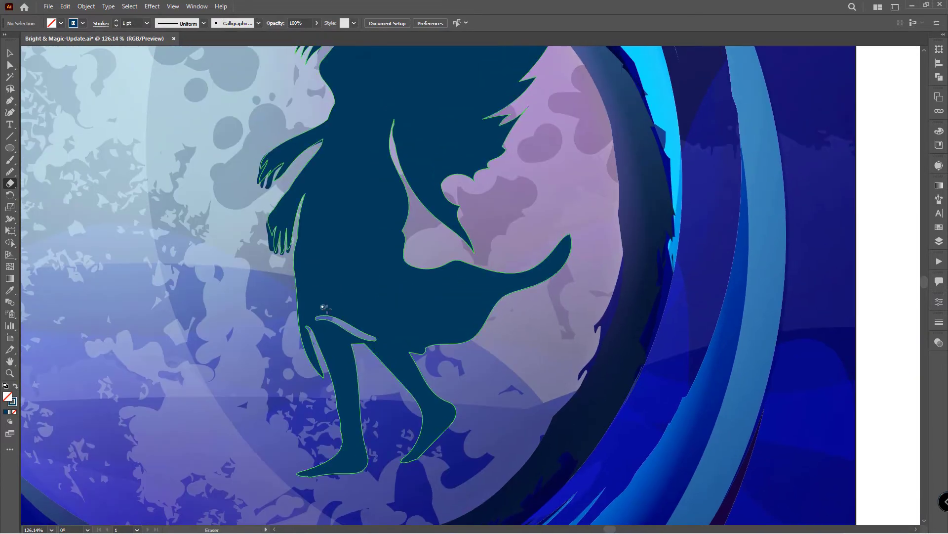
scroll(312, 345, "up", 3)
left_click_drag(373, 346, 400, 361)
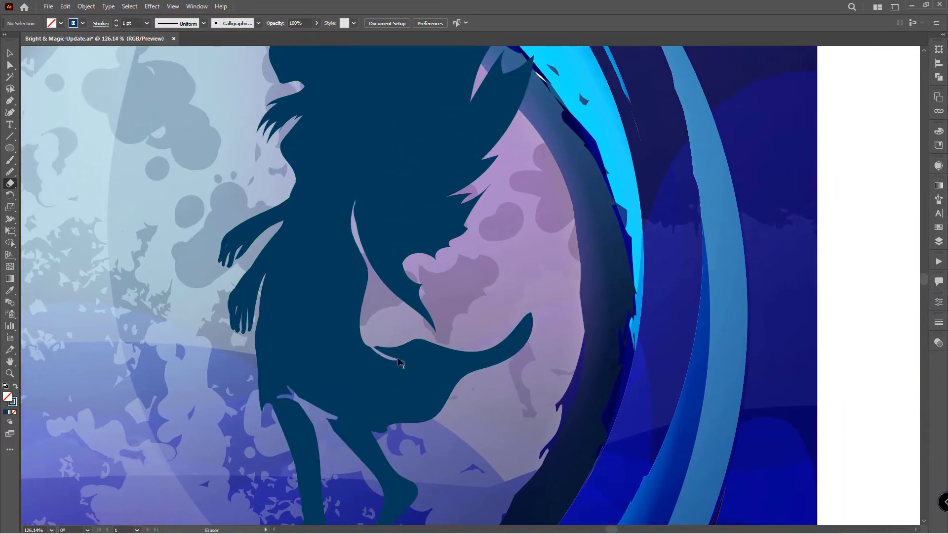
scroll(403, 366, "down", 1)
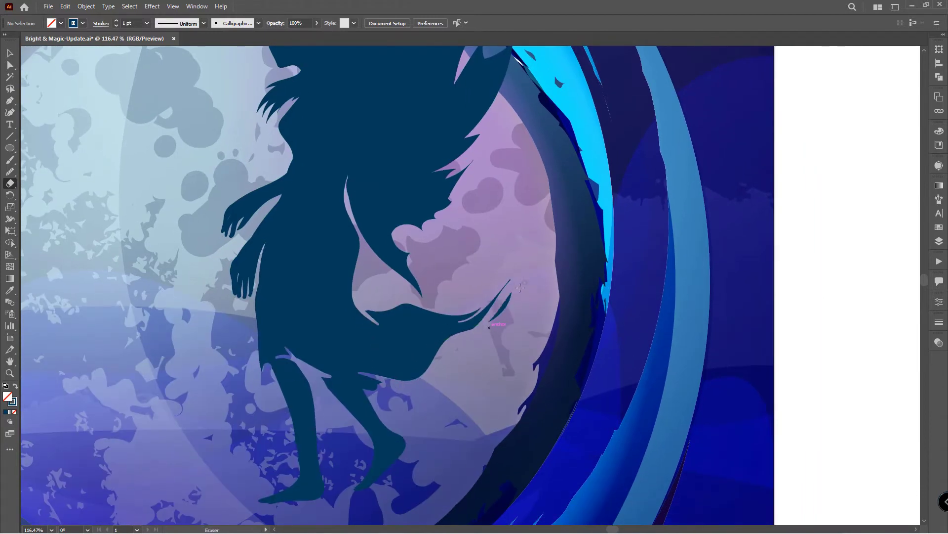
scroll(521, 288, "up", 3)
scroll(354, 368, "down", 1)
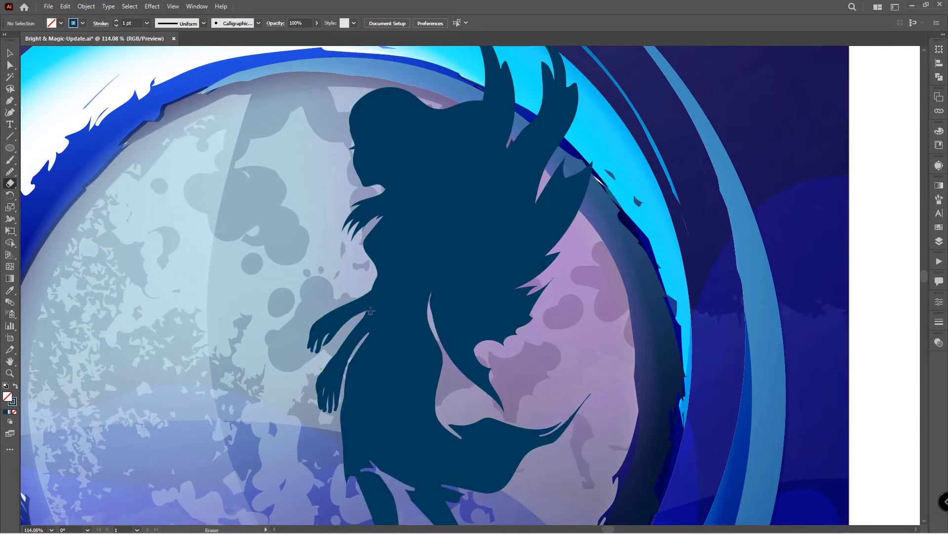
Step: Lengthen the arm-torso gap and adjust the eraser's size in Eraser Tool Options
left_click_drag(370, 310, 365, 340)
scroll(405, 255, "down", 2)
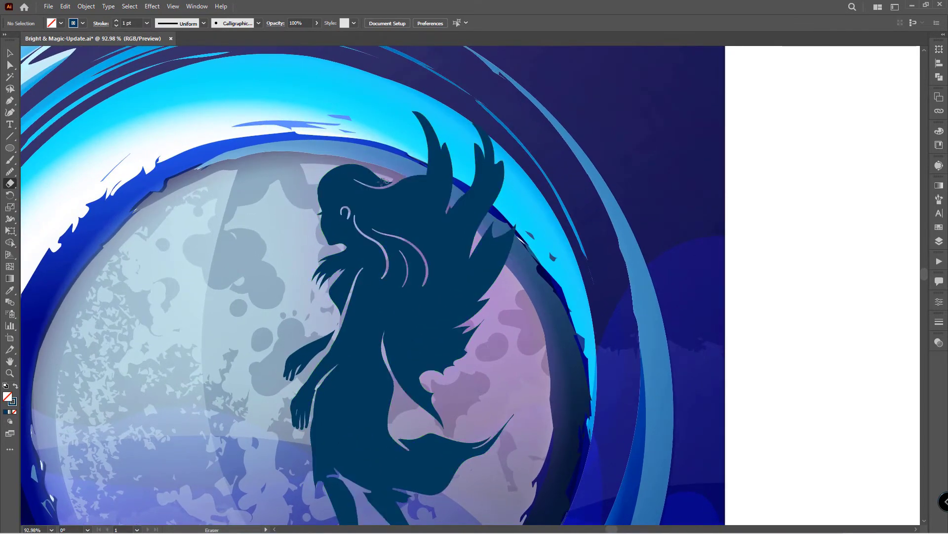
double_click(10, 183)
left_click(512, 277)
scroll(393, 182, "up", 2, "alt")
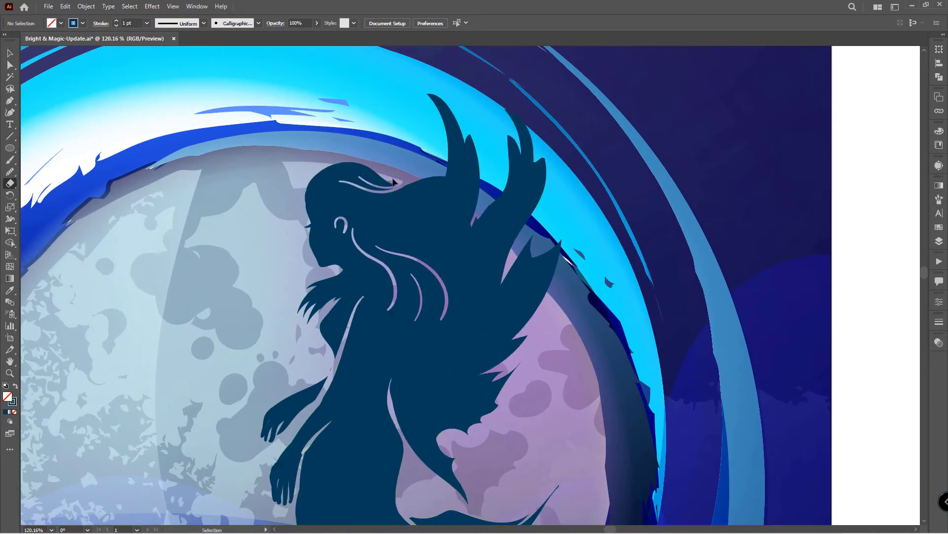
scroll(317, 277, "up", 1, "alt")
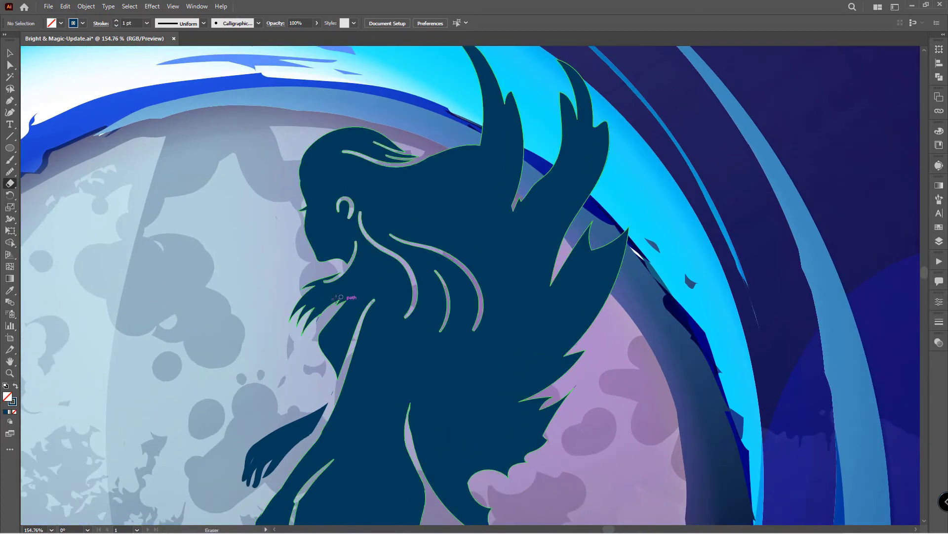
scroll(360, 232, "down", 1, "alt")
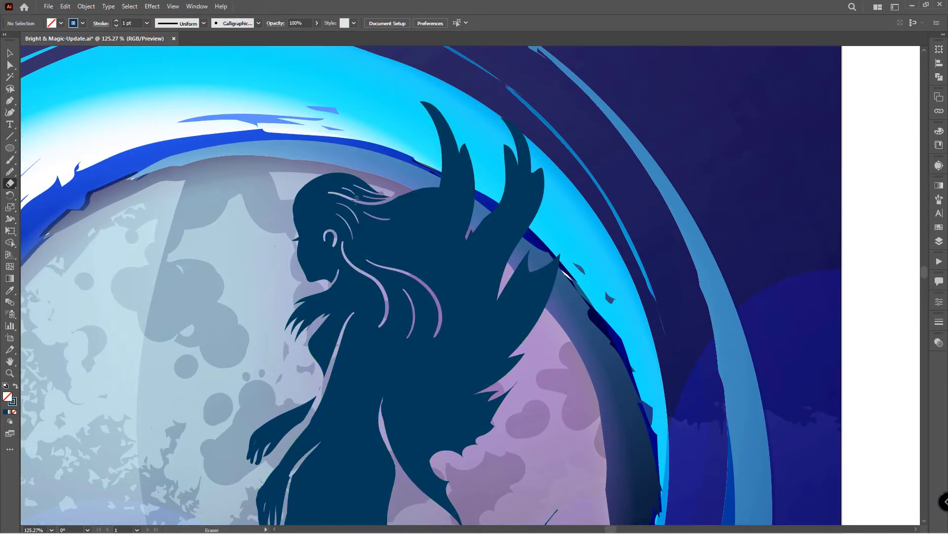
Step: Carve a thin light streak through the fairy's dress
left_click_drag(308, 207, 260, 171)
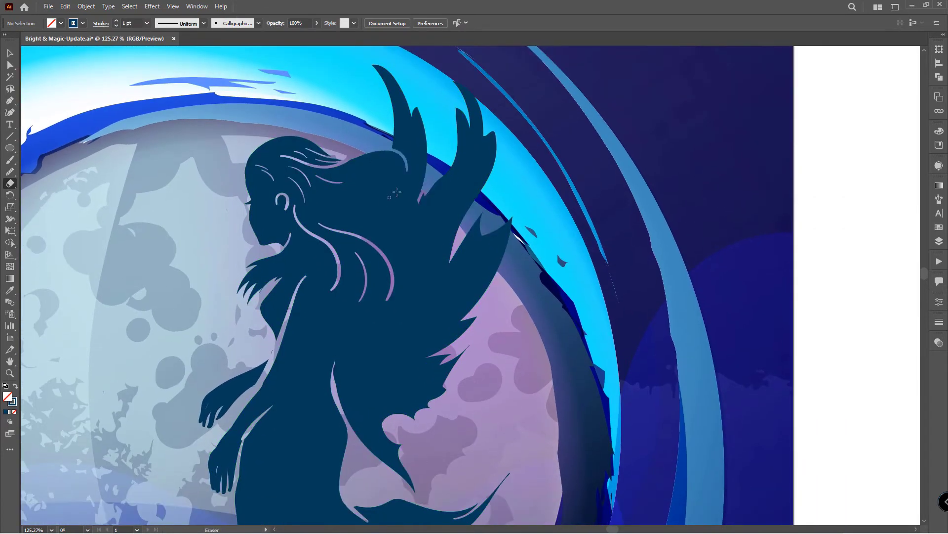
scroll(395, 241, "down", 1, "alt")
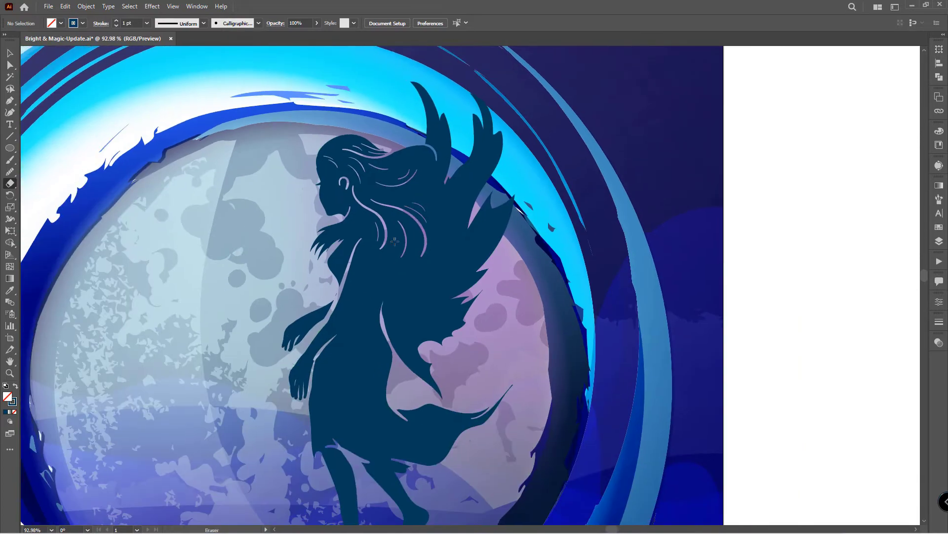
scroll(410, 306, "up", 3)
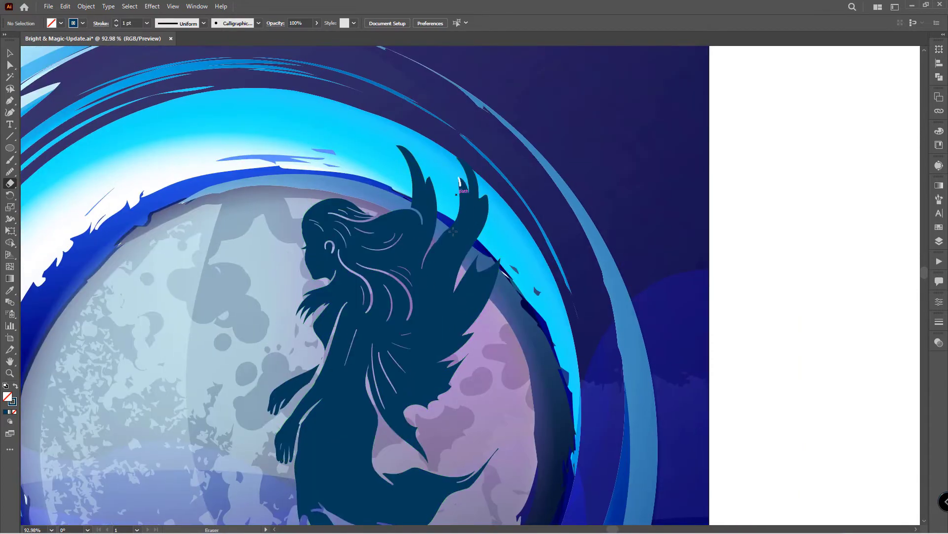
scroll(448, 268, "up", 2)
scroll(467, 274, "down", 4)
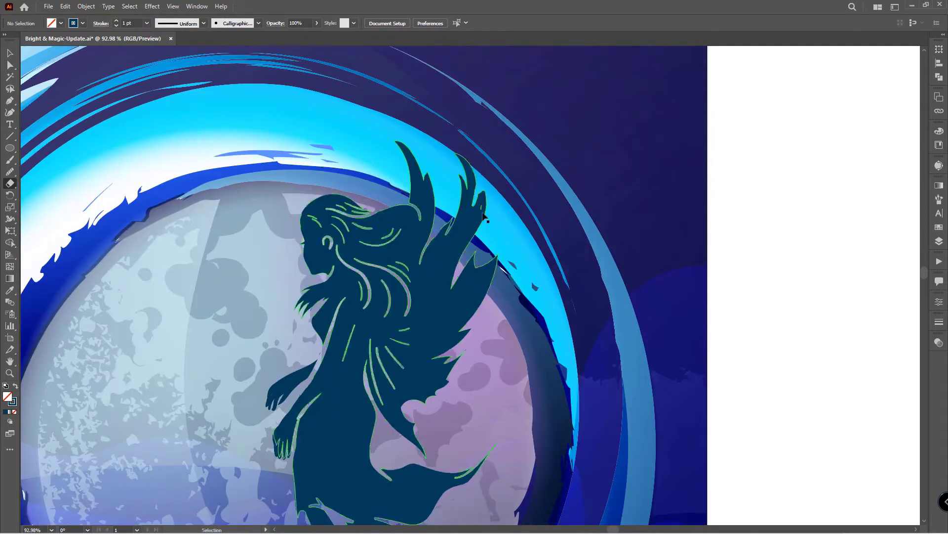
scroll(435, 281, "down", 3)
scroll(406, 287, "left", 2)
scroll(406, 287, "down", 2)
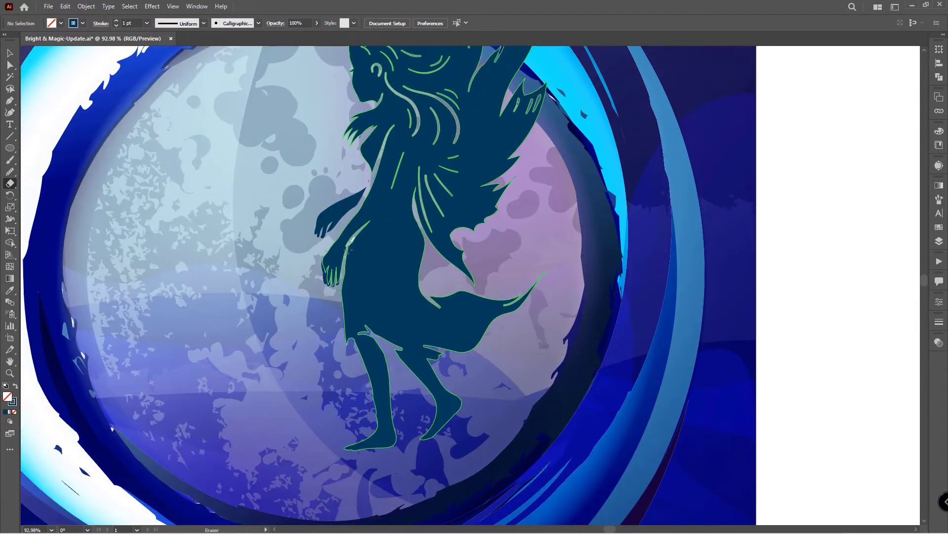
scroll(410, 281, "up", 1, "alt")
scroll(420, 274, "down", 1)
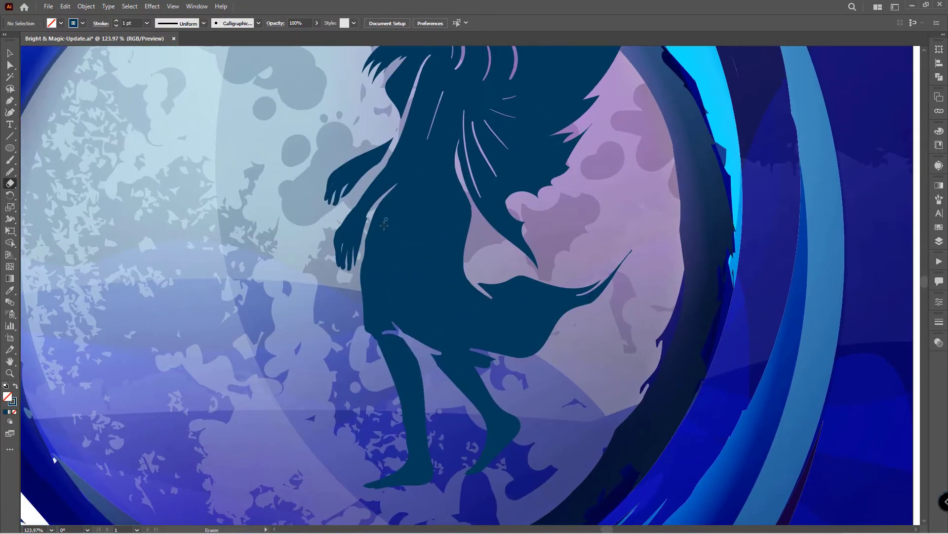
scroll(385, 223, "up", 2)
left_click_drag(439, 282, 458, 322)
scroll(535, 346, "down", 1, "alt")
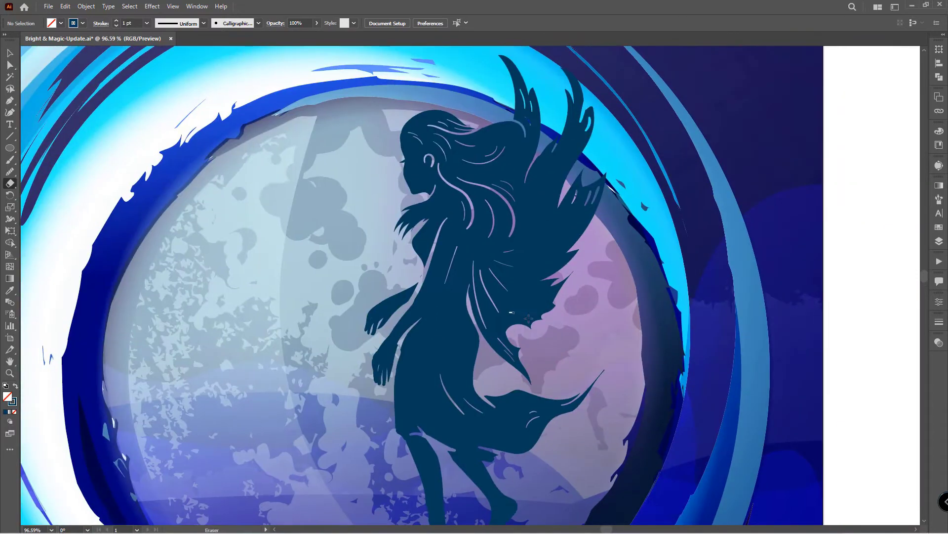
scroll(527, 185, "down", 1, "alt")
scroll(419, 298, "up", 2, "alt")
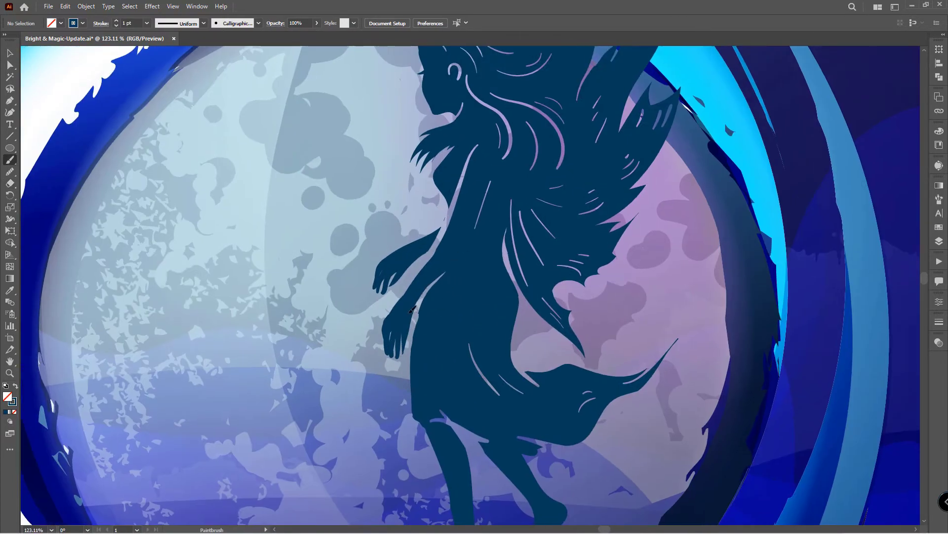
Step: Switch to the Paintbrush (B) and pan around the fairy silhouette
key("b")
scroll(443, 223, "down", 2, "alt")
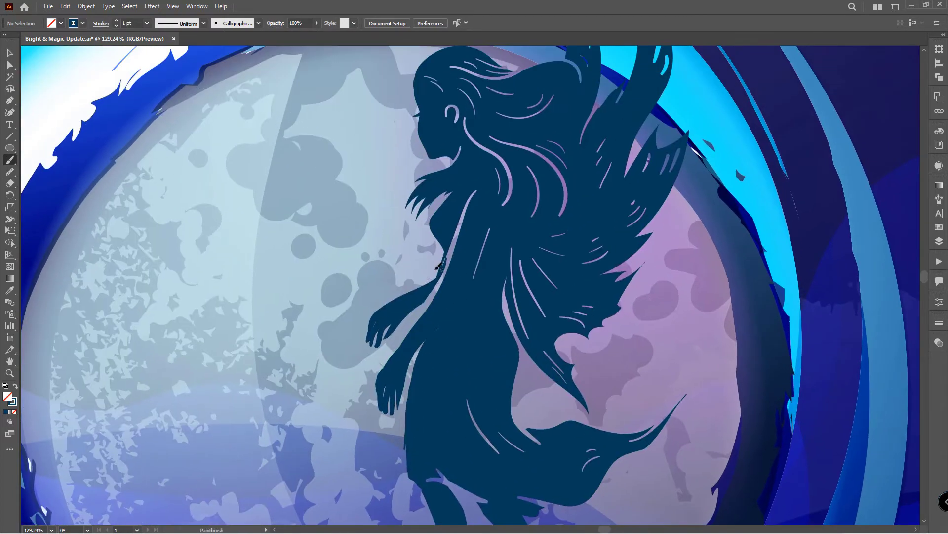
scroll(437, 277, "up", 2, "alt")
scroll(434, 346, "down", 2, "alt")
scroll(432, 396, "up", 1, "alt")
scroll(432, 395, "up", 1, "alt")
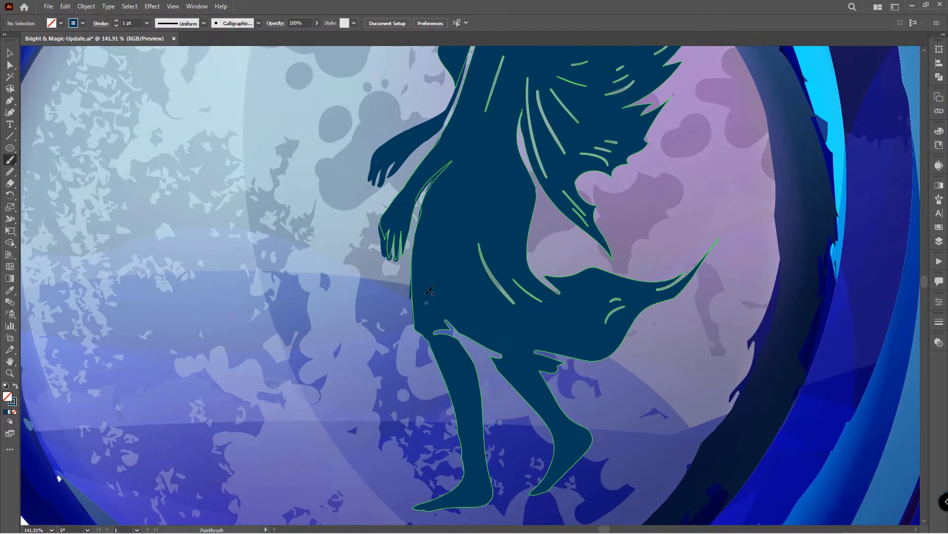
scroll(428, 235, "up", 1, "alt")
scroll(425, 320, "down", 2)
scroll(455, 323, "right", 1)
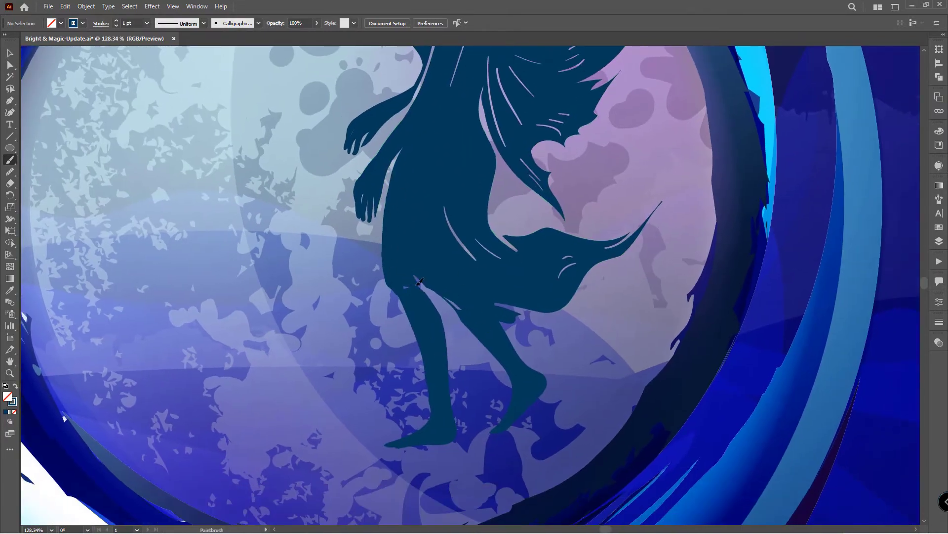
scroll(420, 281, "down", 1, "alt")
scroll(436, 280, "down", 1, "alt")
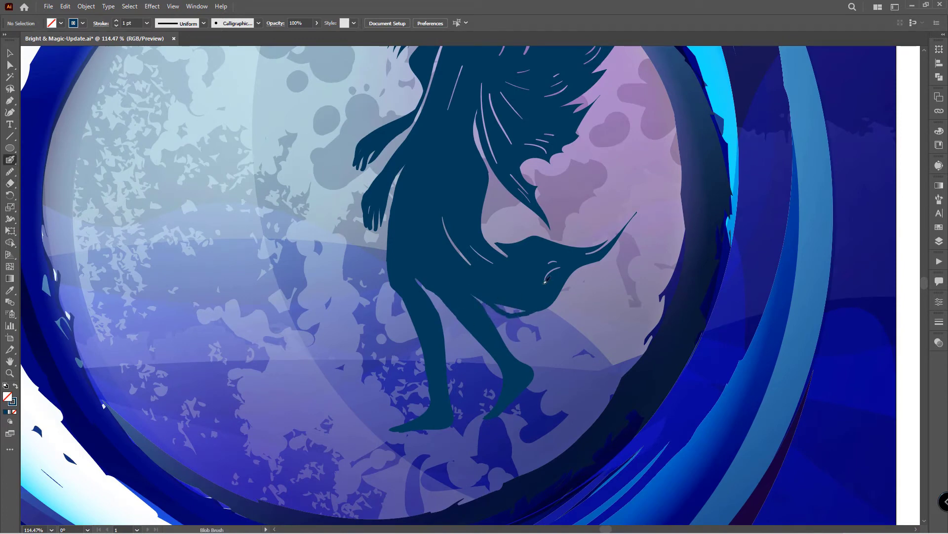
Step: Paint dark wispy Blob Brush strands across the fairy's tail tip
scroll(546, 280, "up", 1, "alt")
left_click_drag(579, 292, 644, 249)
left_click_drag(583, 316, 654, 252)
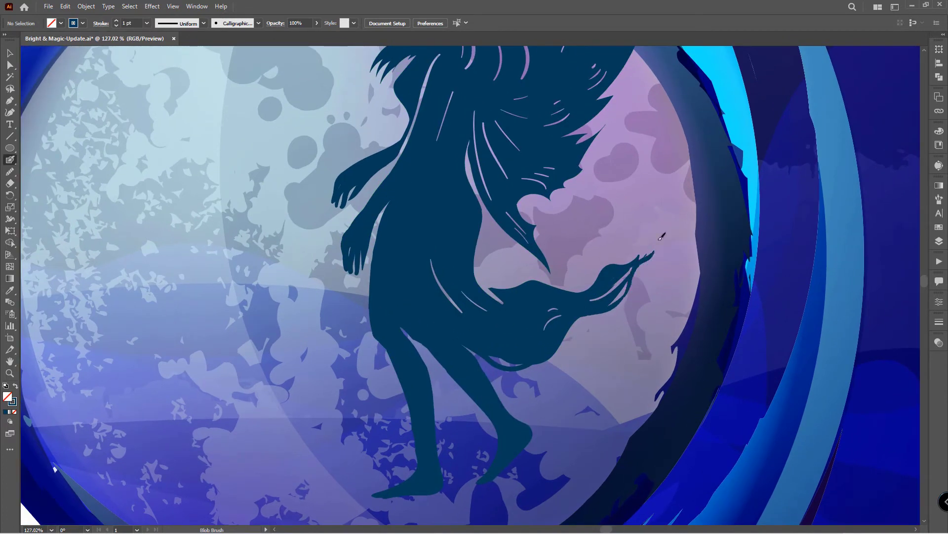
Step: Zoom in and out repeatedly to review the whole artwork
scroll(581, 295, "down", 3, "alt")
scroll(506, 199, "up", 2, "alt")
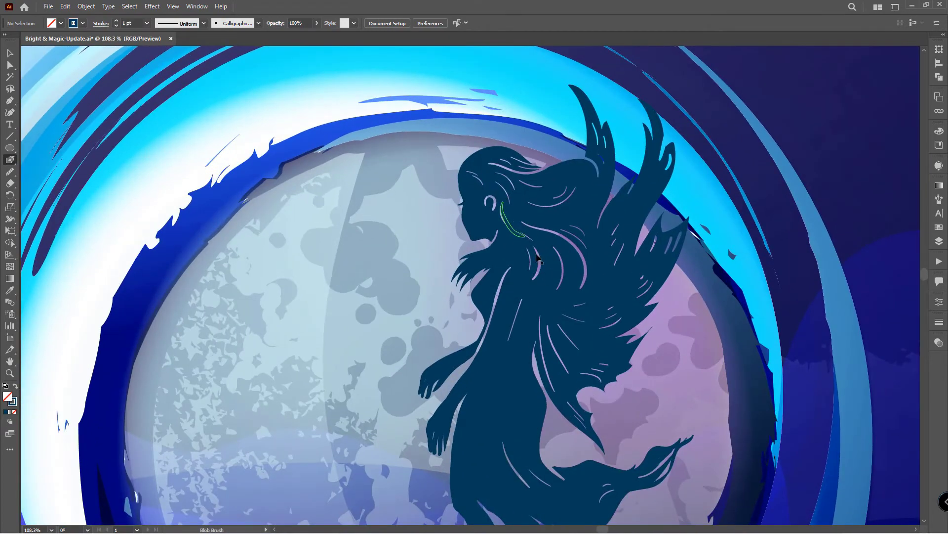
scroll(537, 257, "down", 1, "alt")
scroll(593, 207, "up", 1, "alt")
scroll(631, 162, "up", 1, "alt")
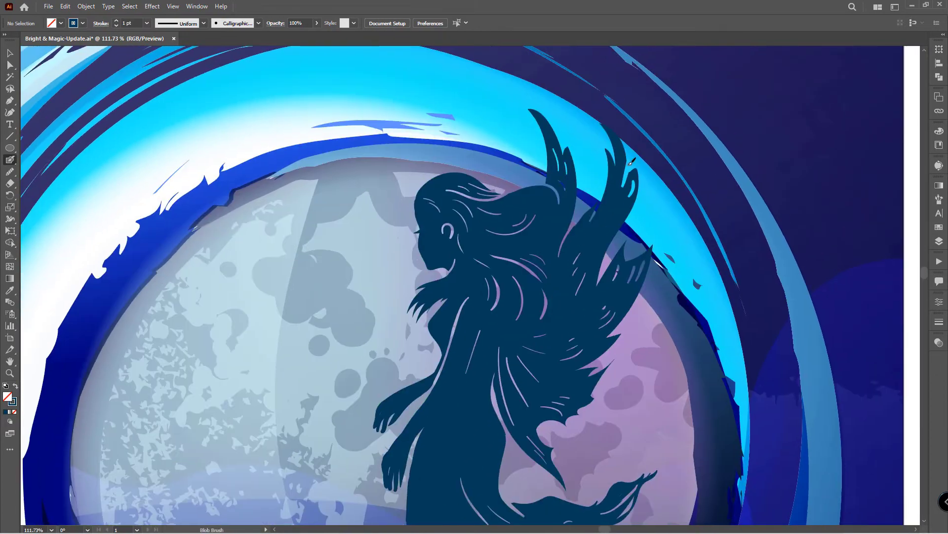
scroll(578, 251, "up", 2)
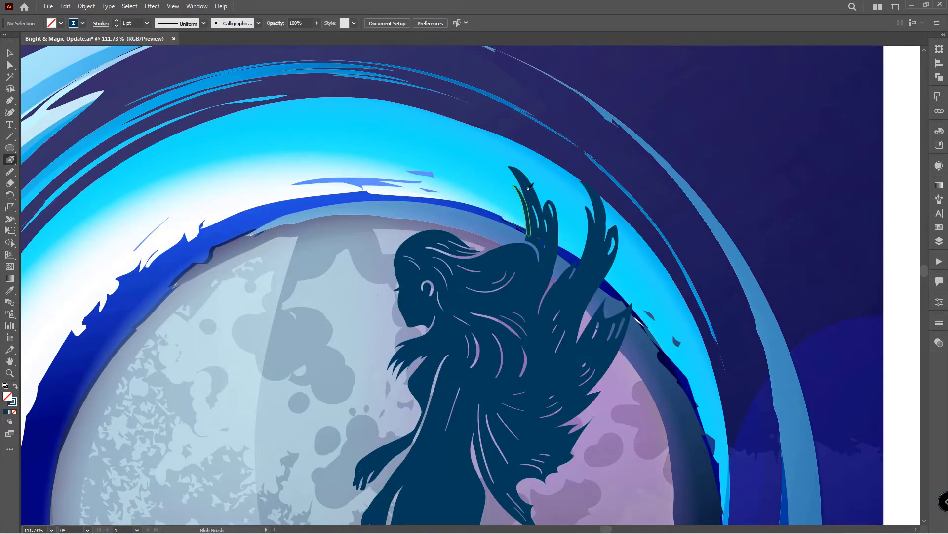
scroll(528, 235, "down", 2, "alt")
scroll(530, 229, "up", 2, "alt")
scroll(528, 238, "down", 2, "alt")
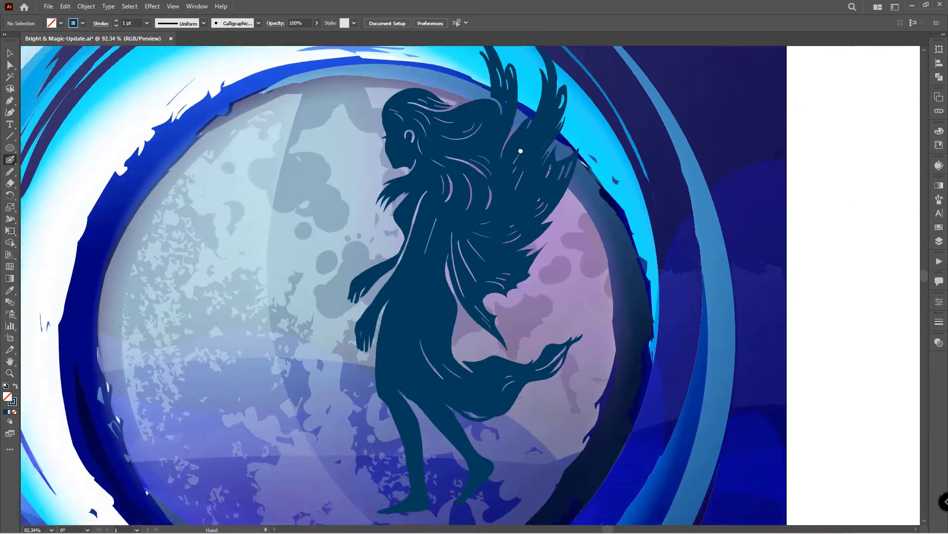
scroll(526, 250, "up", 1, "alt")
scroll(536, 236, "up", 2)
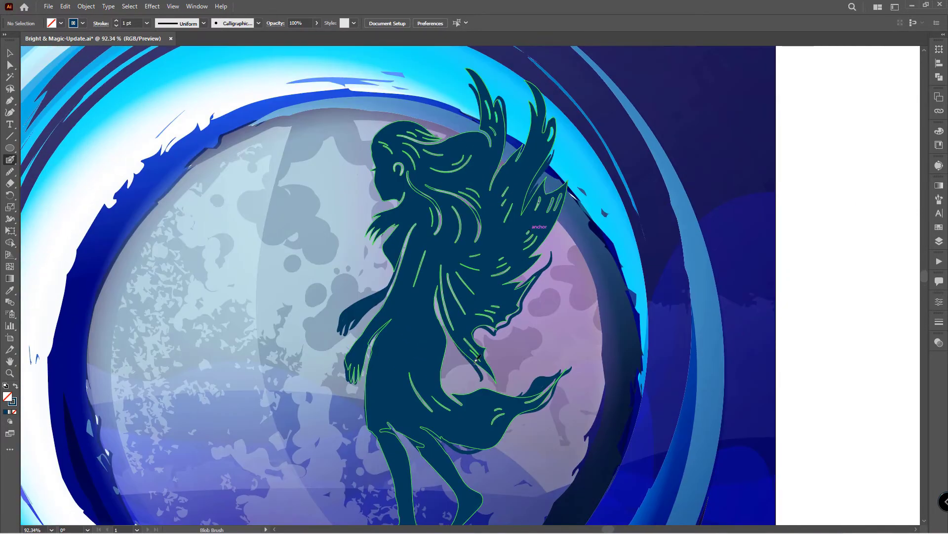
scroll(470, 348, "down", 1, "alt")
scroll(494, 316, "up", 1, "alt")
scroll(513, 287, "down", 1, "alt")
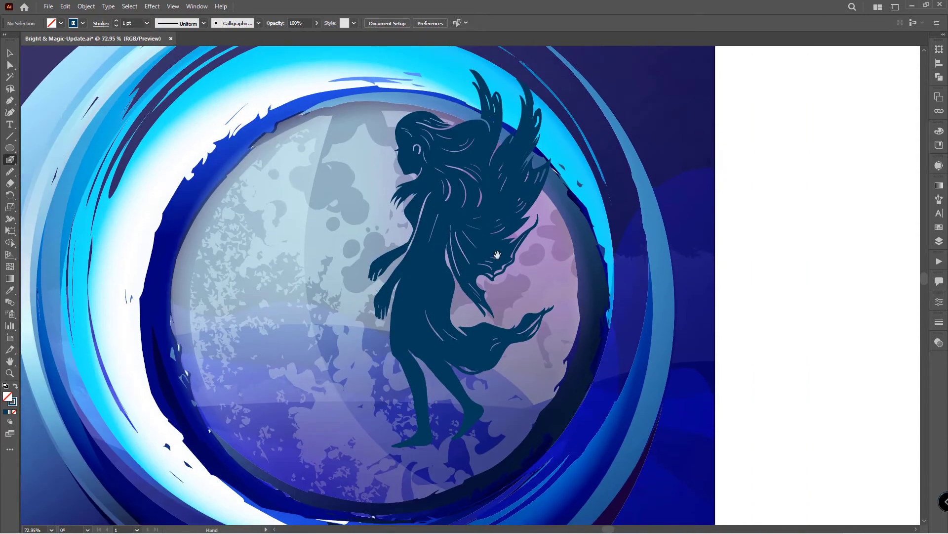
scroll(558, 204, "up", 2, "alt")
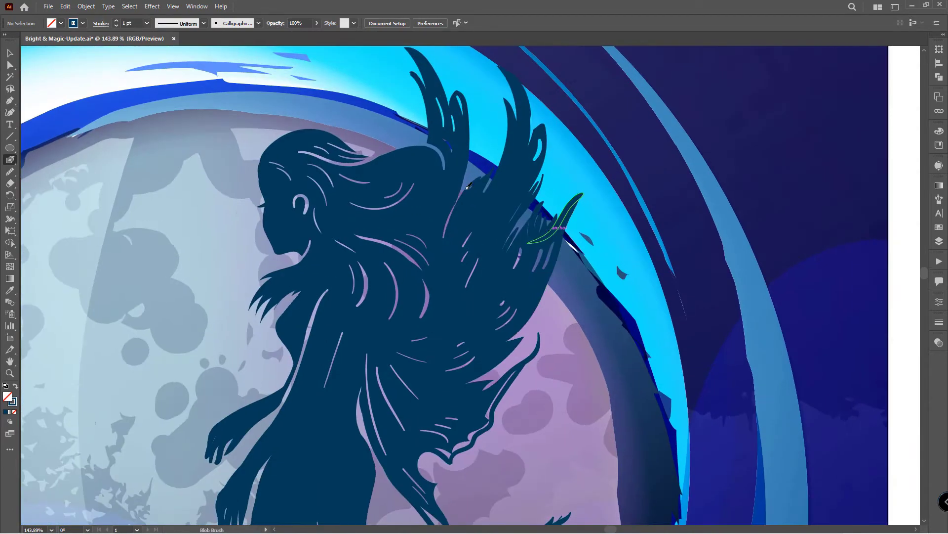
scroll(497, 226, "down", 3, "alt")
scroll(469, 286, "up", 2, "alt")
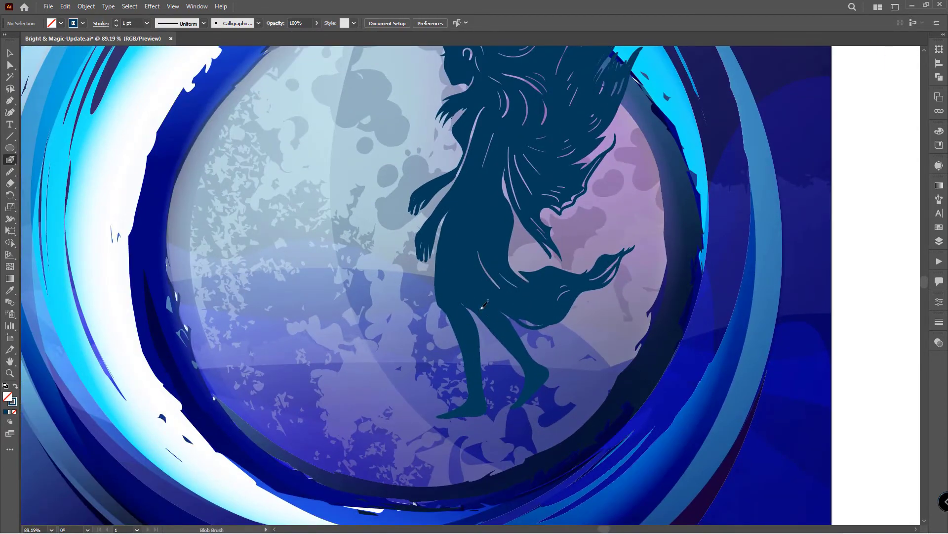
scroll(478, 285, "down", 3, "alt")
scroll(478, 285, "down", 2, "alt")
Step: Lock Layer 3, then undo the change
scroll(479, 286, "down", 2, "alt")
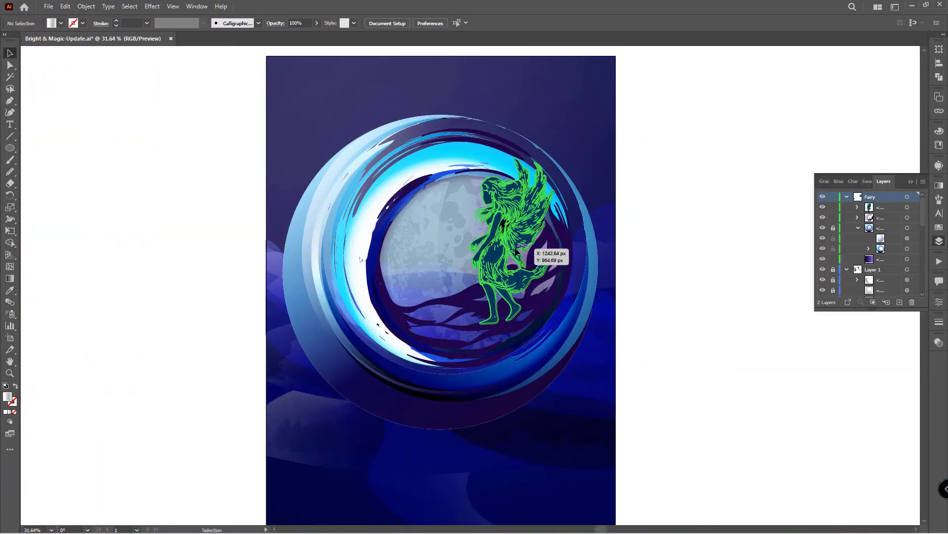
left_click(833, 196)
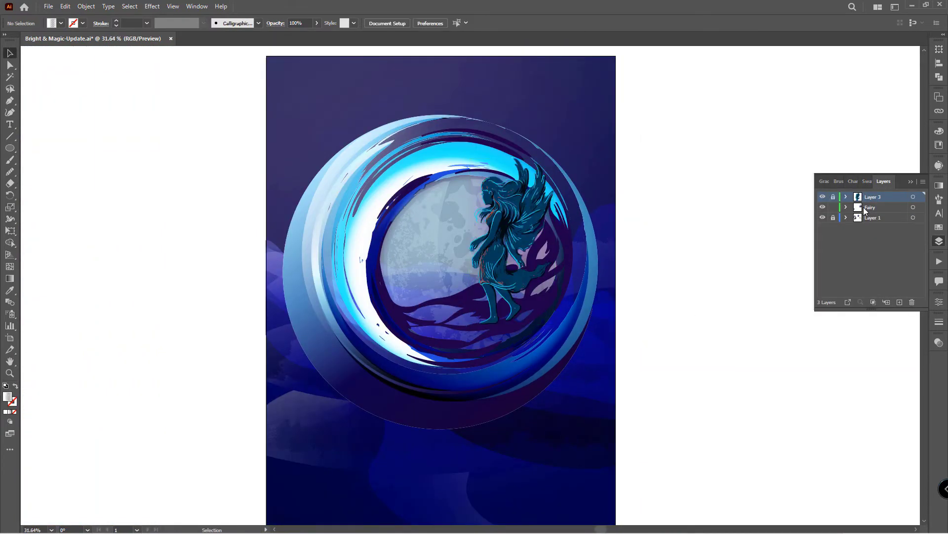
scroll(523, 295, "up", 3)
key("ctrl+z")
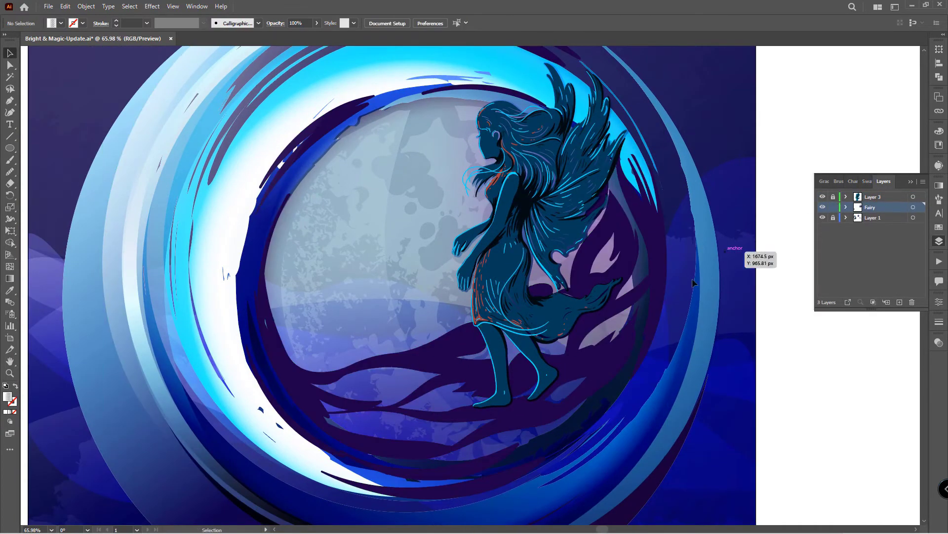
scroll(422, 284, "down", 2)
Step: Sample the wave purple, darken it to #2C2872, and move it to the stroke colour
key("i")
left_click(346, 313)
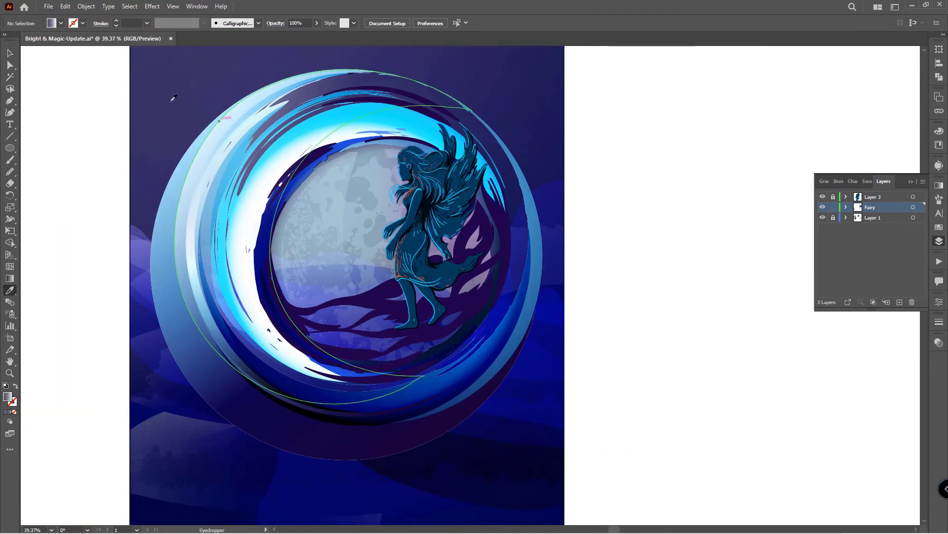
double_click(8, 396)
left_click_drag(411, 272, 426, 275)
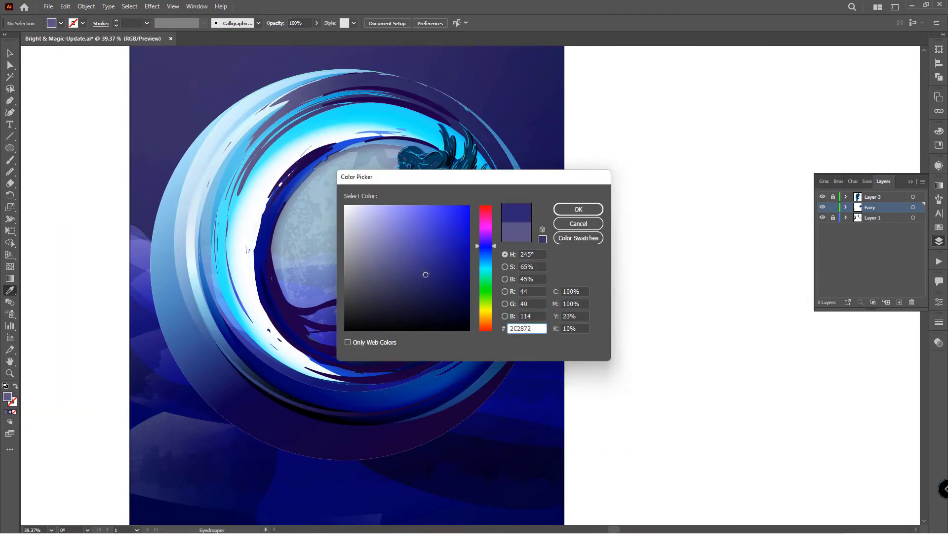
key("Return")
key("shift+x")
Step: Paint dark purple Paintbrush strokes across the waves and right of the fairy's dress
key("b")
scroll(341, 287, "up", 2)
left_click_drag(292, 330, 462, 328)
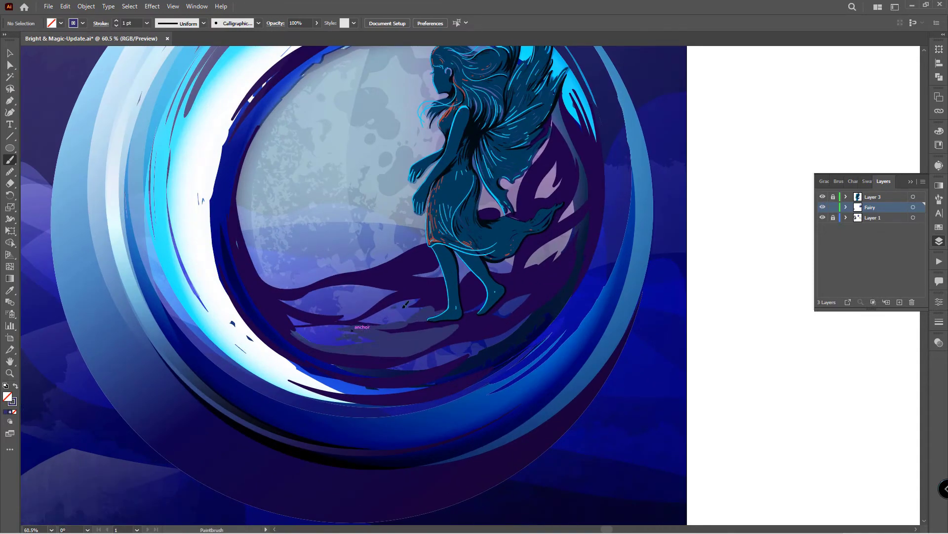
scroll(405, 304, "up", 2)
scroll(333, 342, "up", 1)
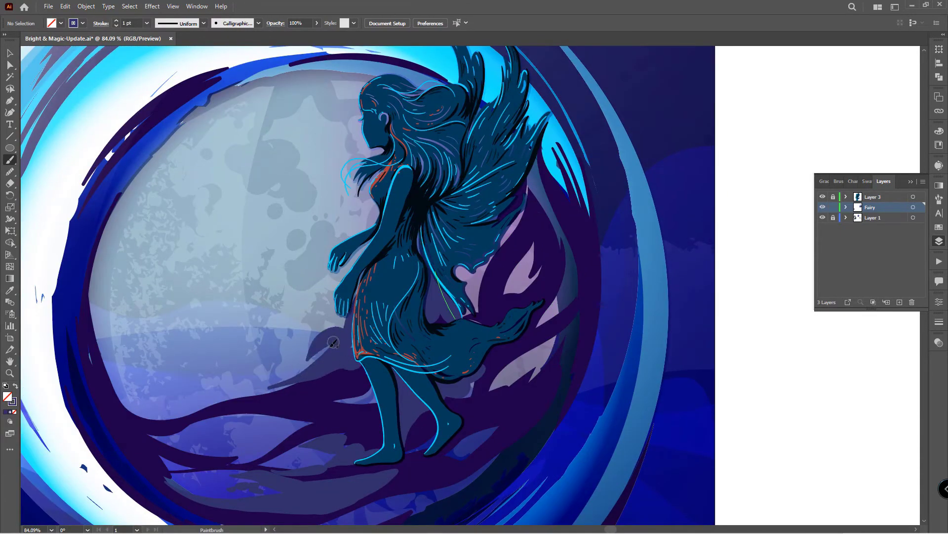
left_click_drag(464, 227, 509, 306)
left_click_drag(474, 345, 553, 366)
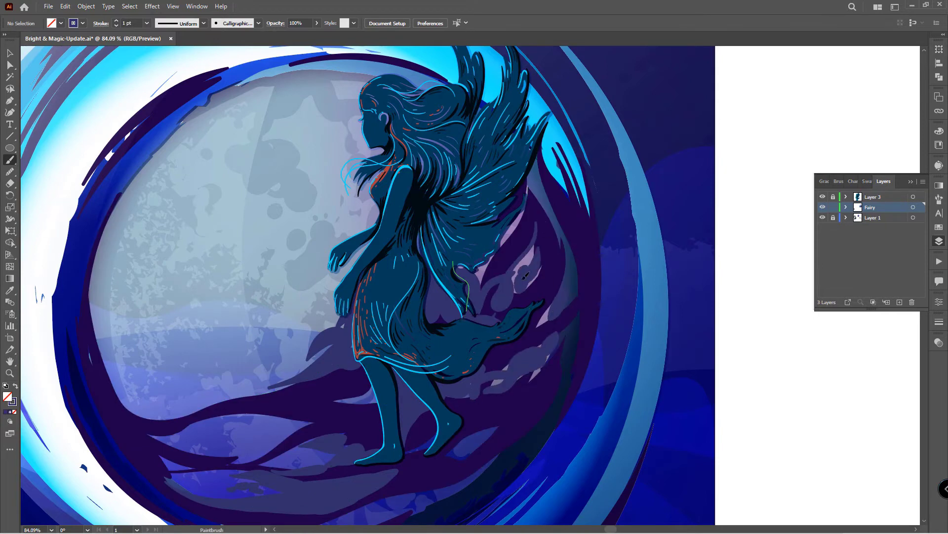
scroll(525, 275, "down", 2)
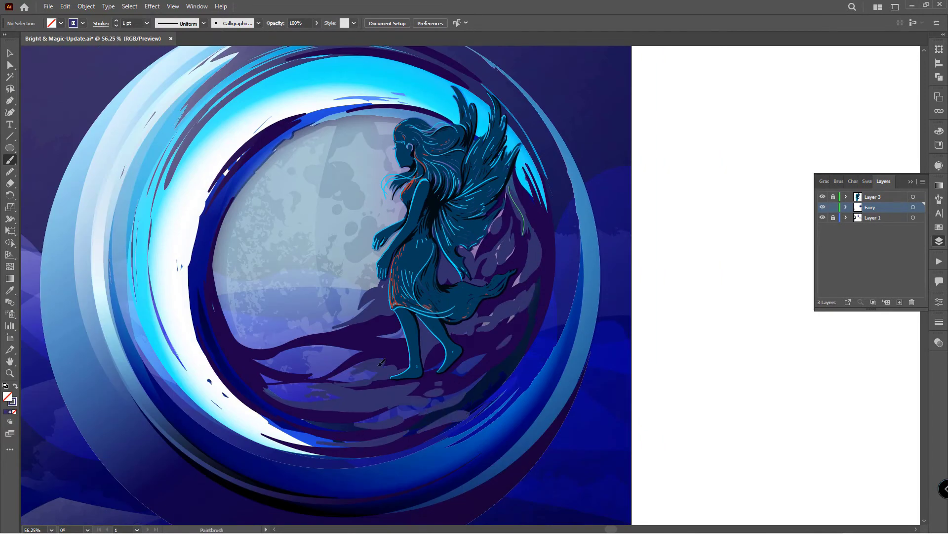
Step: Change the stroke colour to pale blue and paint a splash on the waves below the fairy
double_click(12, 401)
left_click(577, 205)
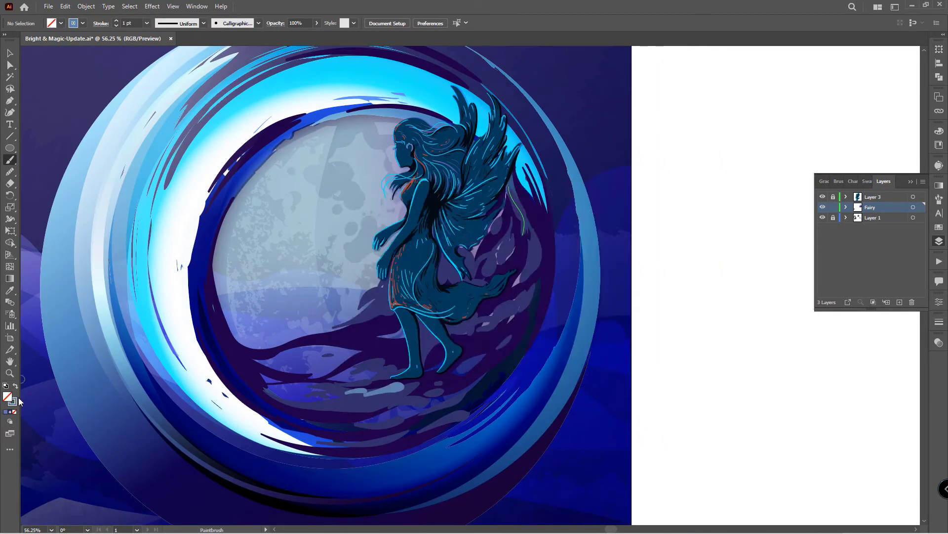
double_click(11, 401)
left_click(577, 206)
left_click_drag(294, 390, 323, 387)
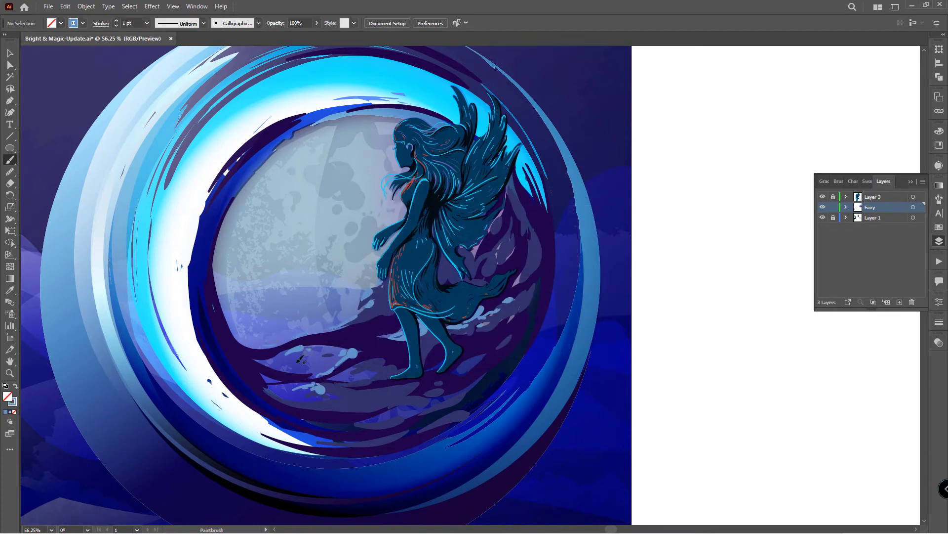
scroll(356, 277, "down", 1)
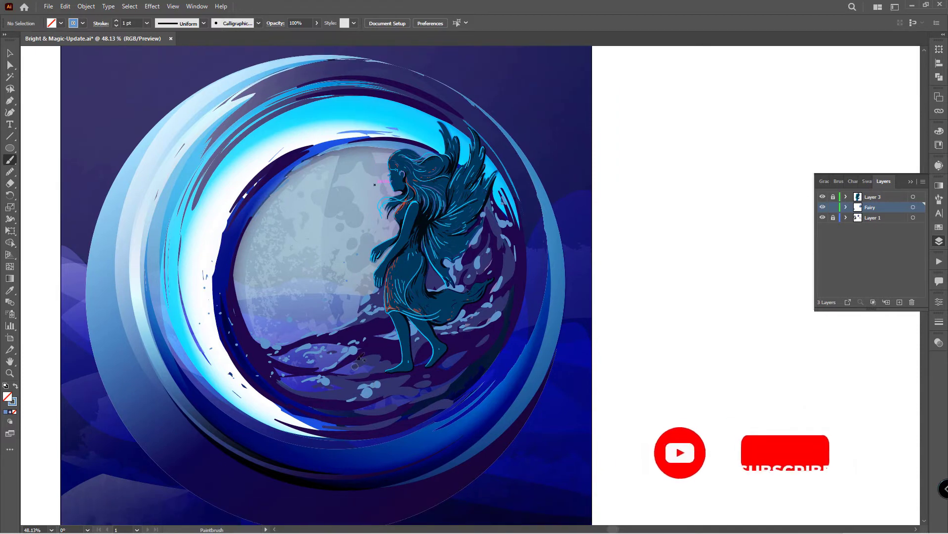
double_click(12, 401)
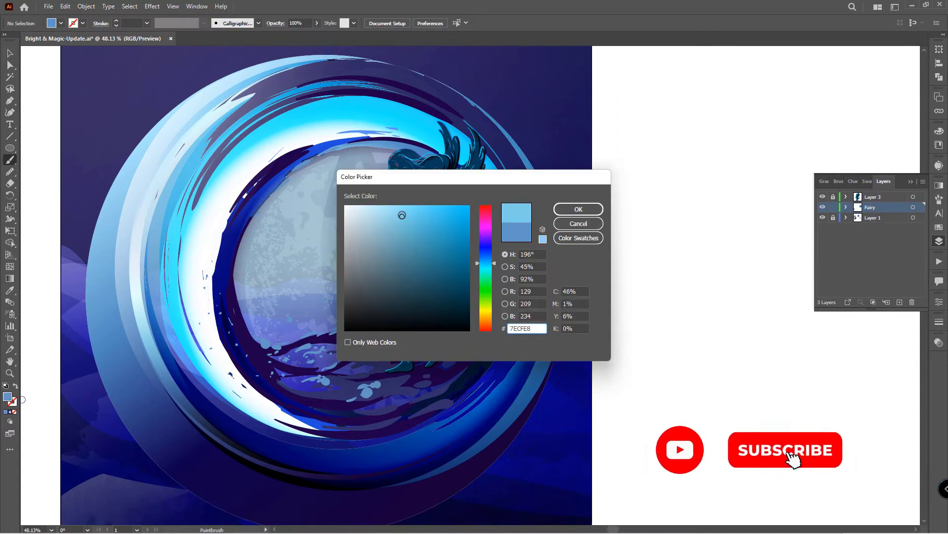
Step: Confirm the pale blue, then sample the bright cyan from the artwork for the Paintbrush
left_click(572, 207)
key("i")
left_click(532, 130)
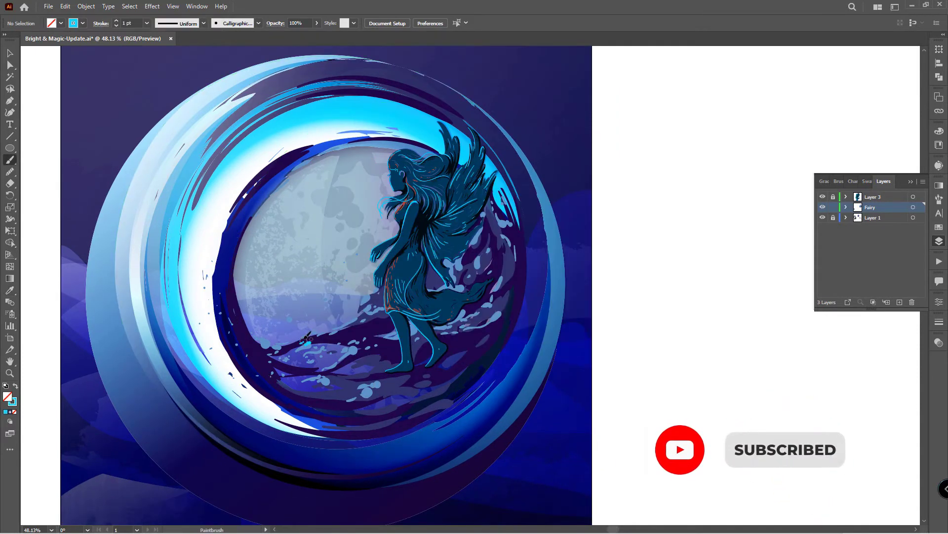
key("b")
Step: Select and group the splash strokes around the fairy, then clear the selection
left_click(389, 109, "ctrl")
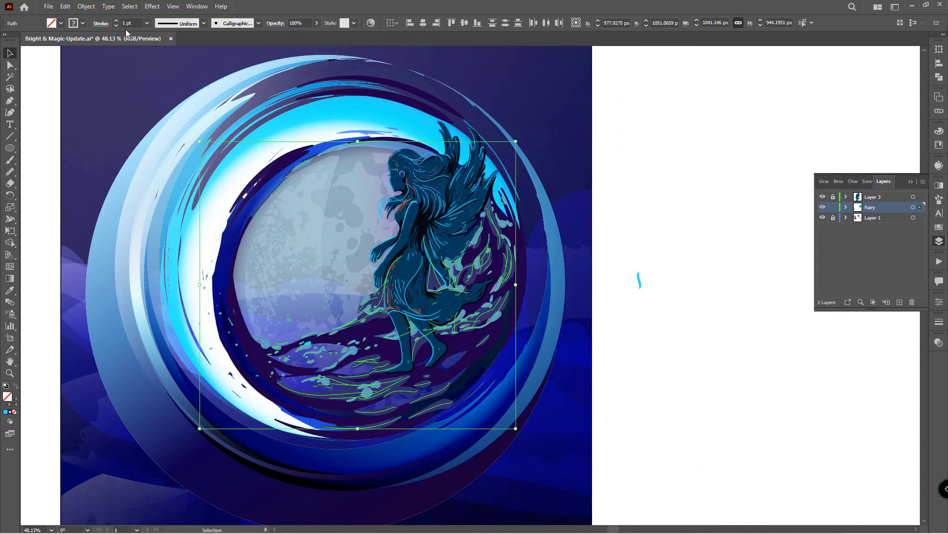
left_click(86, 6)
key("Escape")
key("i")
scroll(477, 299, "up", 2)
key("v")
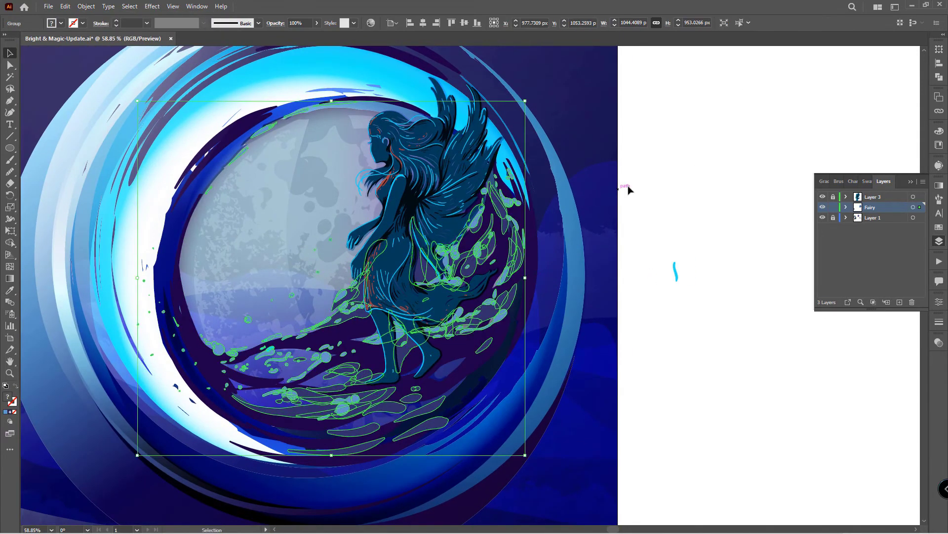
left_click(627, 191)
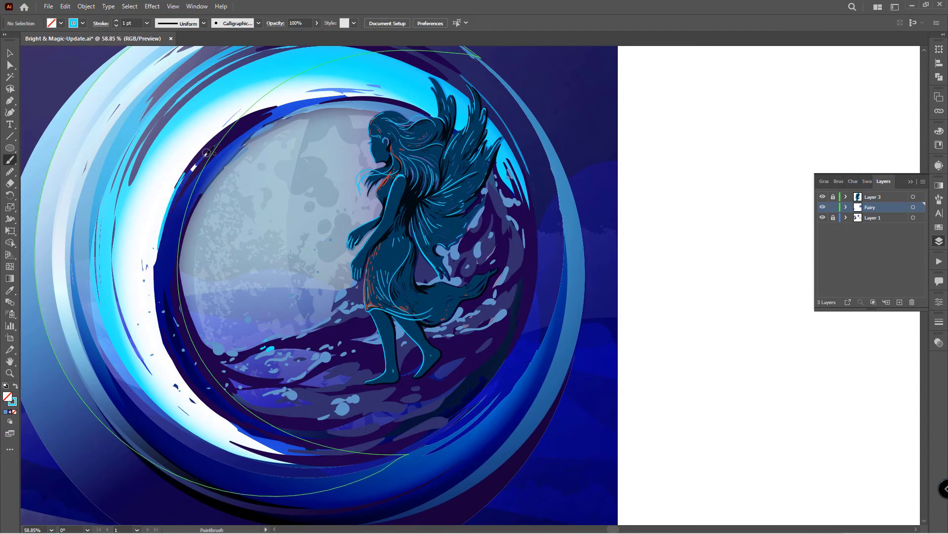
scroll(311, 101, "down", 2)
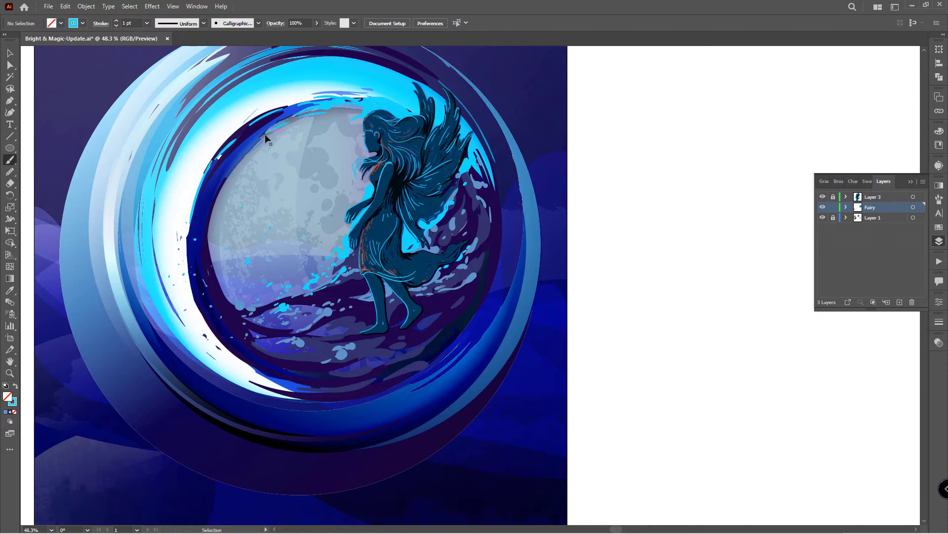
Step: Paint cyan strokes along the ring's inner arc and right of the fairy's wing
left_click_drag(265, 138, 293, 363)
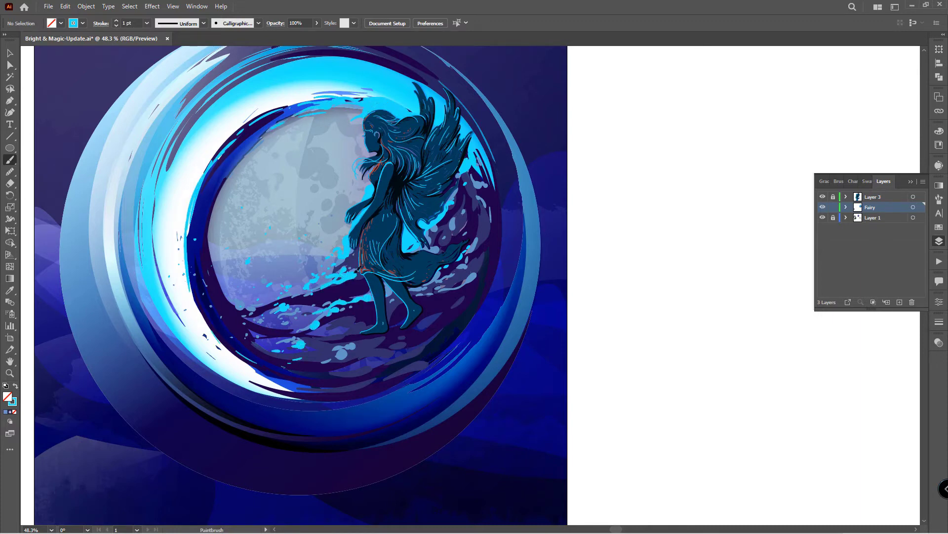
left_click_drag(465, 170, 437, 227)
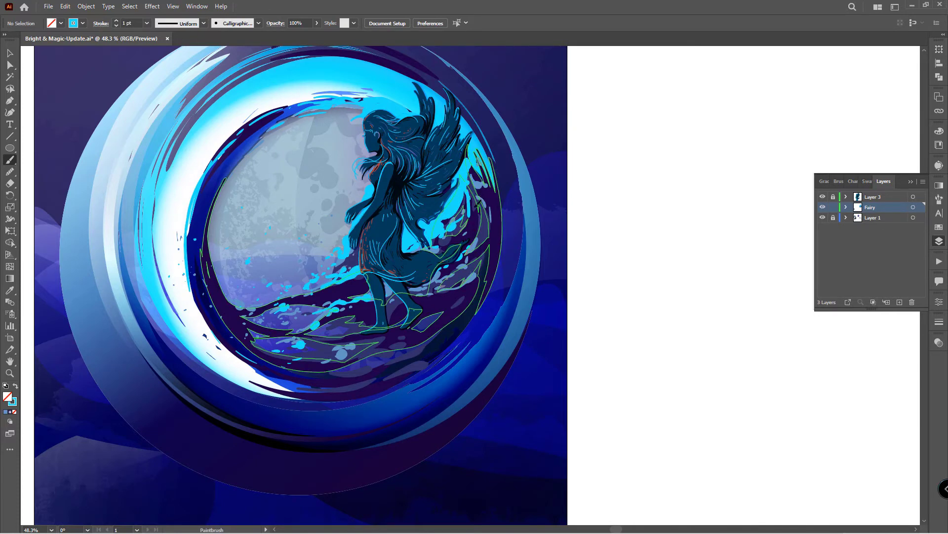
scroll(444, 276, "down", 1, "alt")
scroll(445, 277, "down", 1, "alt")
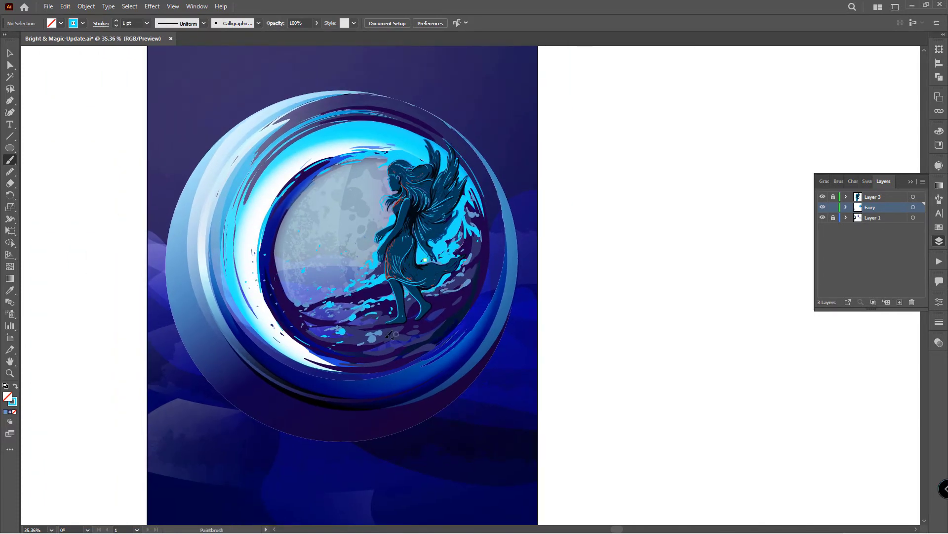
left_click_drag(424, 259, 486, 269)
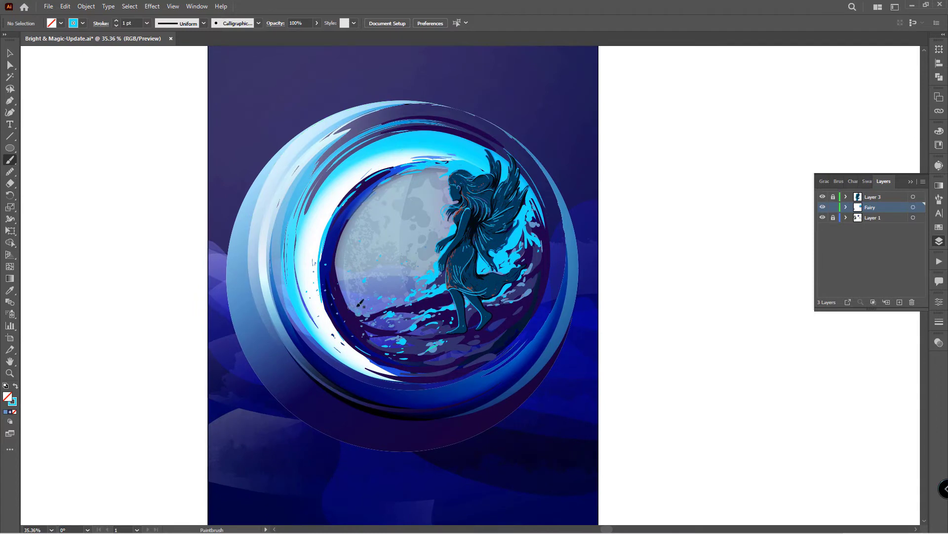
Step: Alt-drag copies of the cyan splatter groups outside the ring's left edge
key("v")
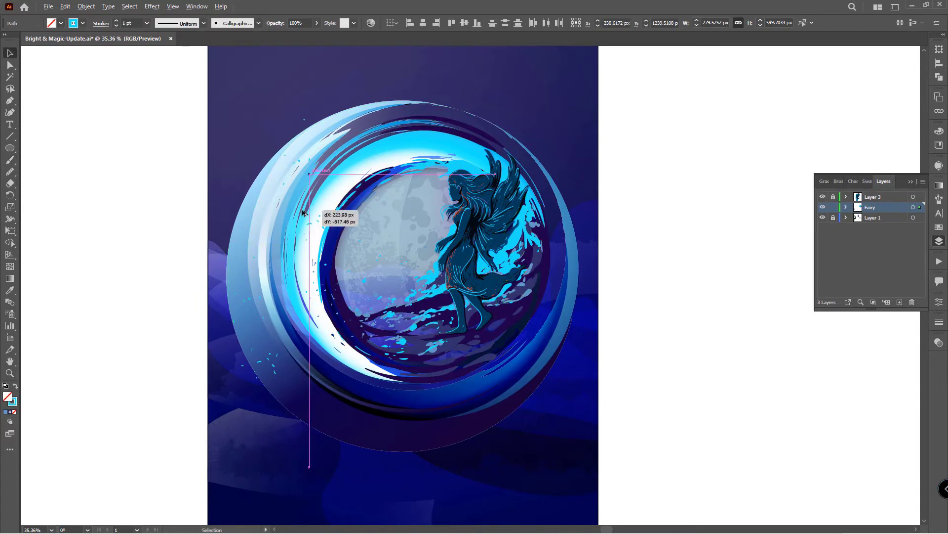
mouse_move(273, 348)
left_mouse_down()
mouse_move(270, 147)
mouse_move(297, 302)
left_mouse_up()
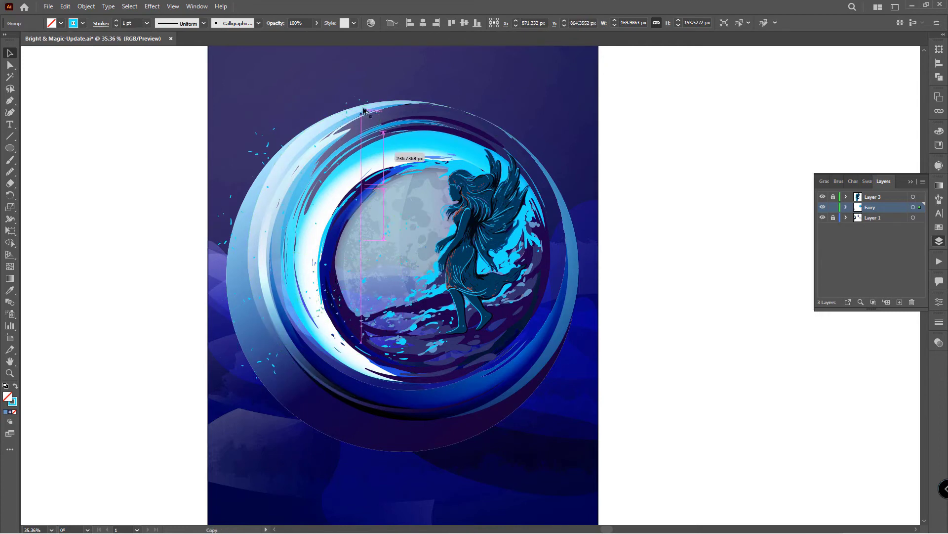
left_click(281, 144)
left_click_drag(279, 163, 385, 247)
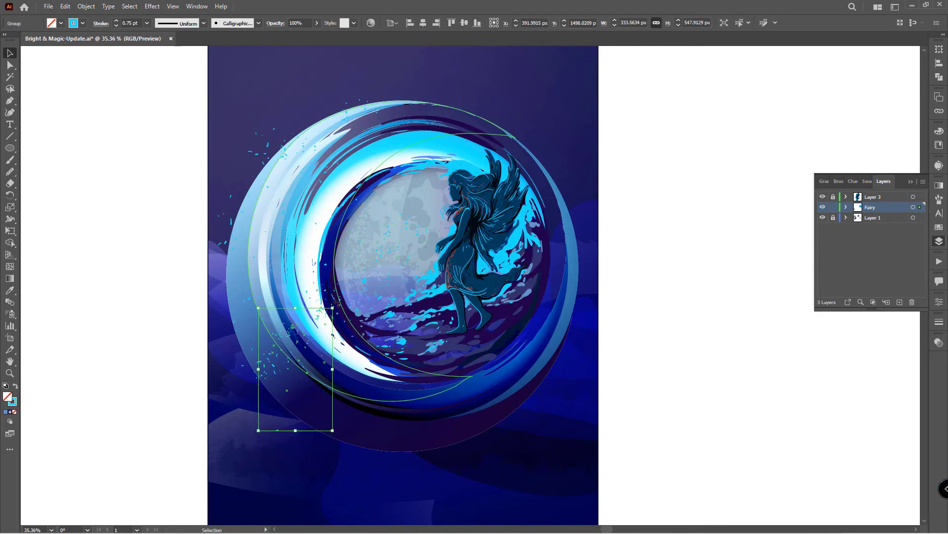
left_click(524, 142)
left_click_drag(262, 184, 267, 198)
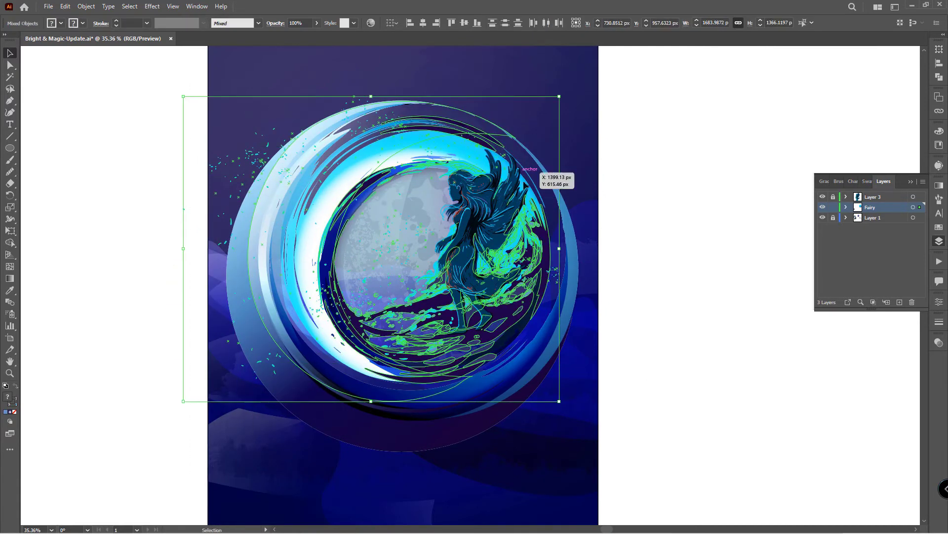
Step: Select all the artwork and combine the splatter shapes in Pathfinder
key("ctrl+a")
left_click(939, 76)
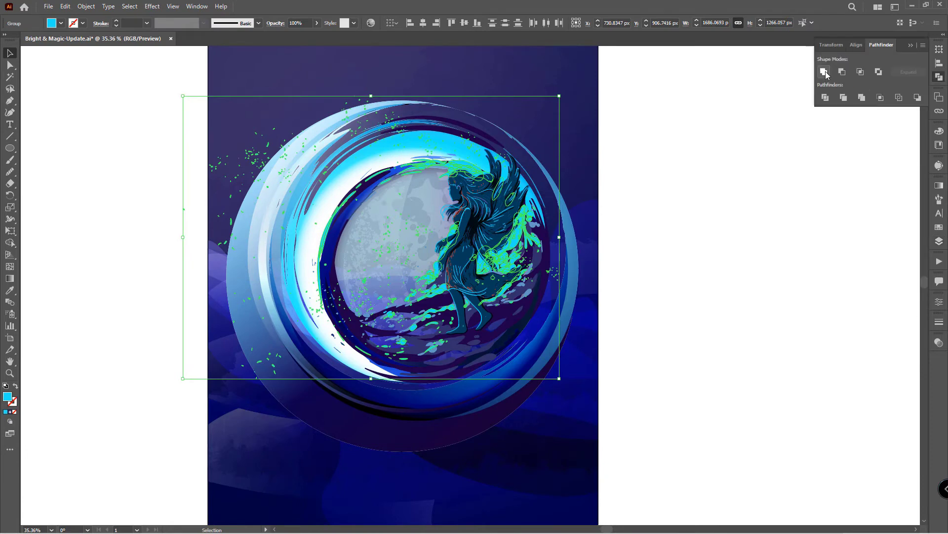
left_click(182, 219)
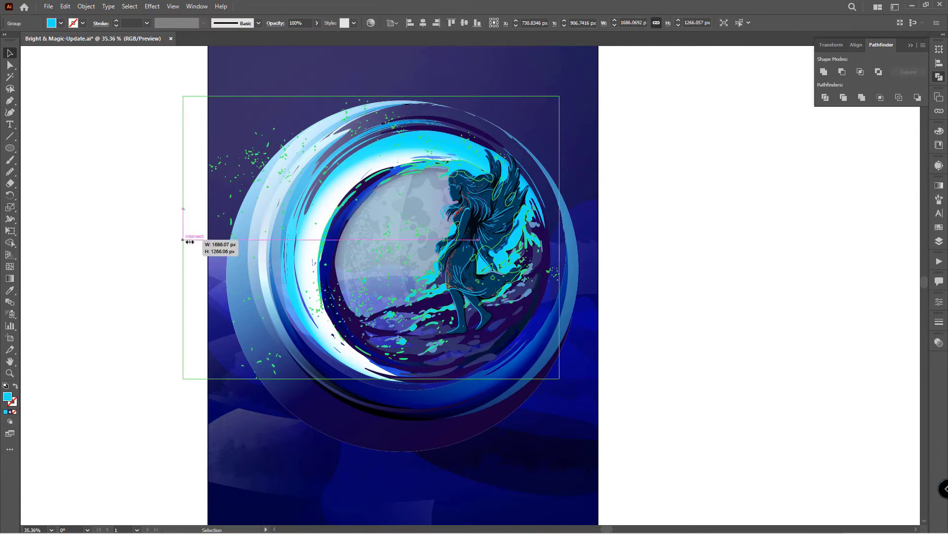
Step: Paint a white Blob Brush highlight along the ring's inner-left wave arc
key("shift+e")
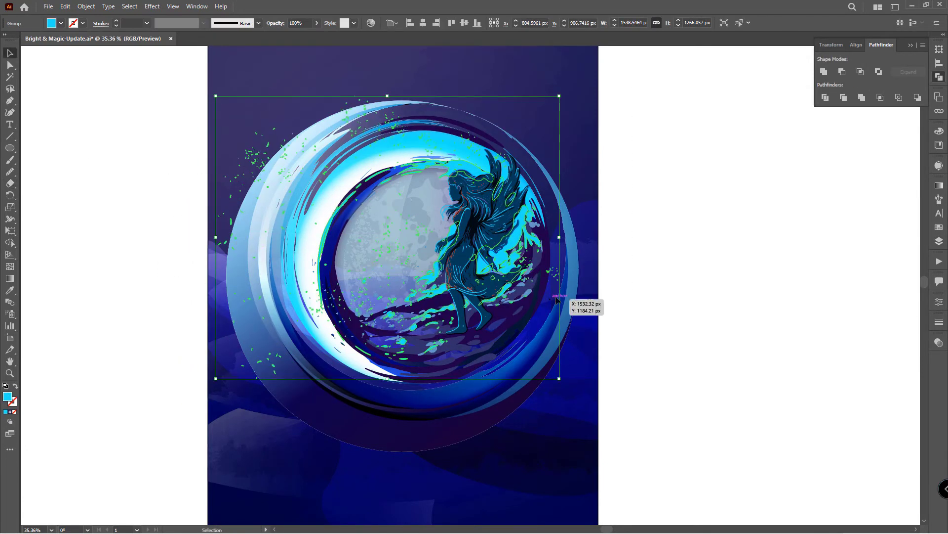
key("ctrl+shift+a")
key("shift+b")
scroll(429, 267, "up", 2)
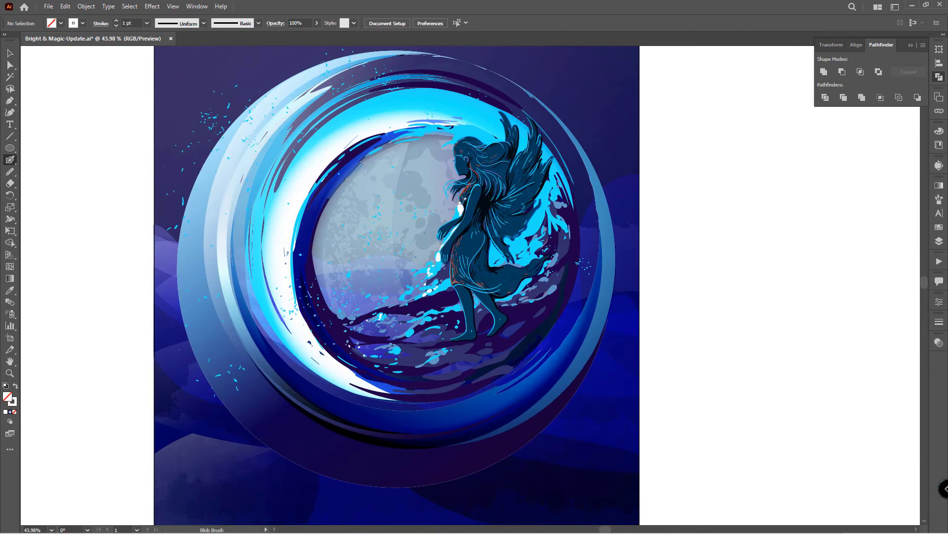
scroll(341, 163, "down", 2)
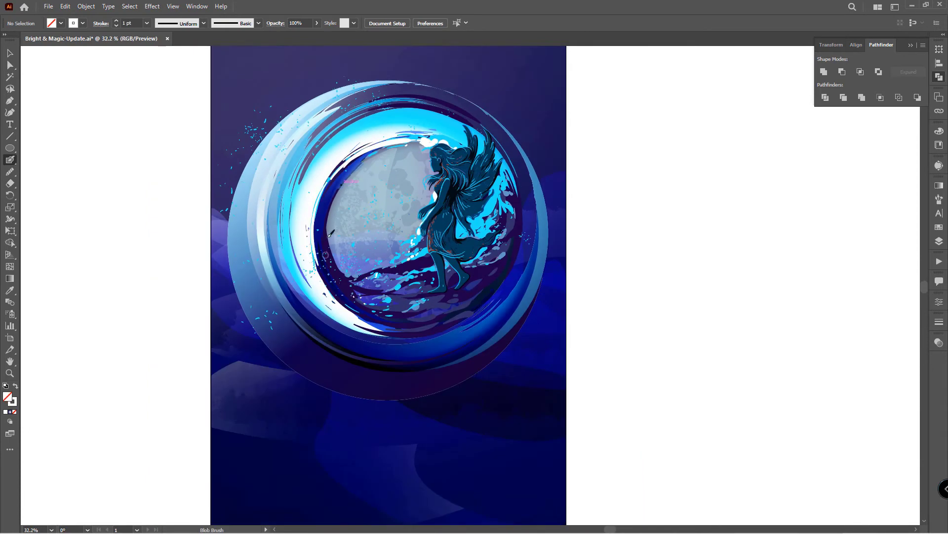
scroll(339, 306, "down", 1)
scroll(356, 222, "up", 2)
scroll(372, 166, "down", 1)
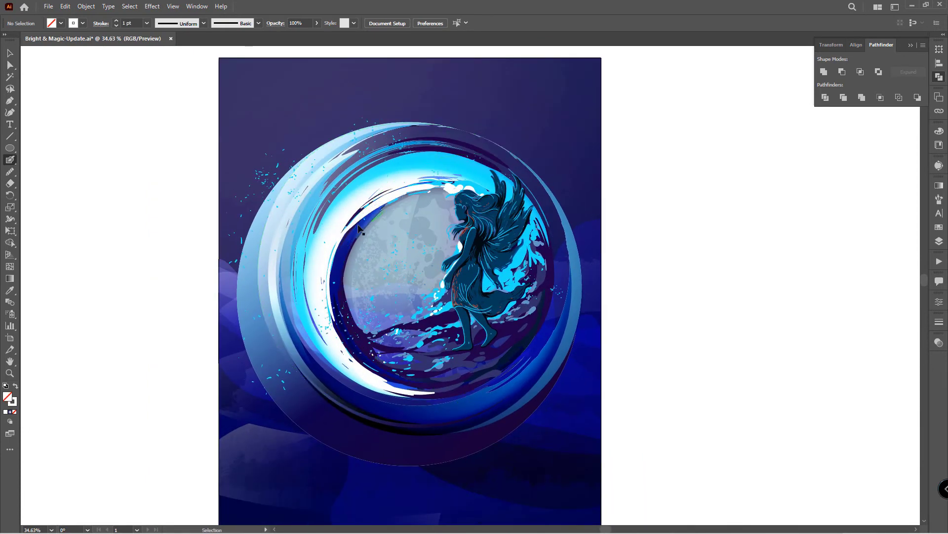
left_click_drag(372, 166, 328, 223)
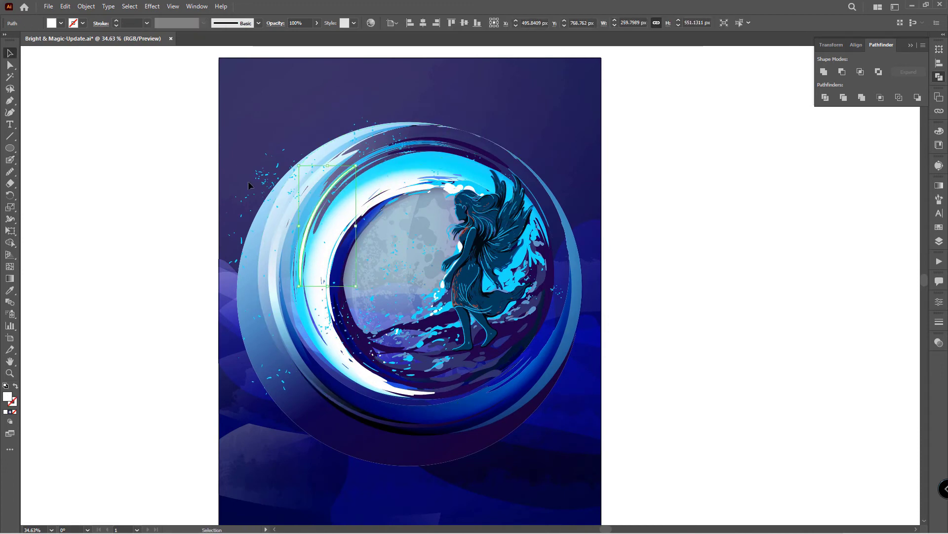
Step: Choose the black calligraphic brush from the Brushes list and confirm its settings
key("v")
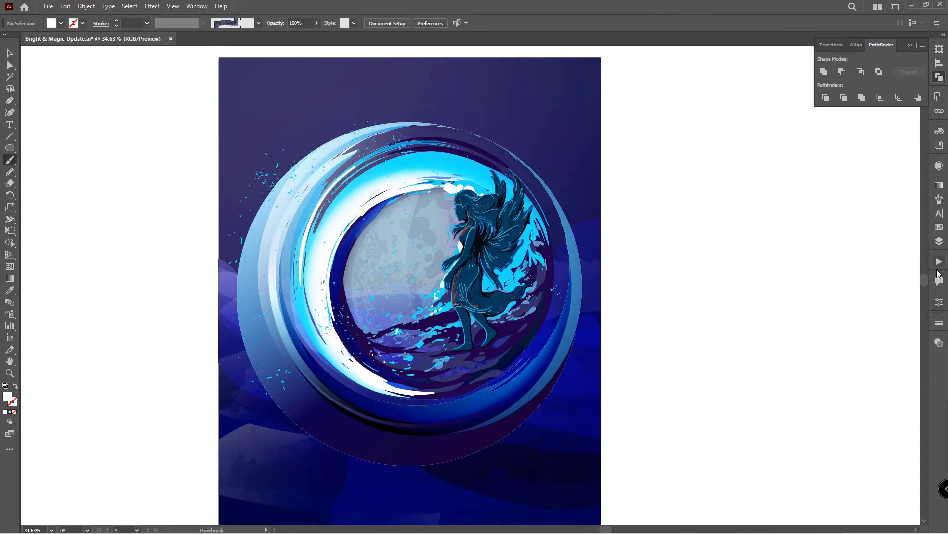
left_click(939, 199)
double_click(890, 199)
left_click(572, 303)
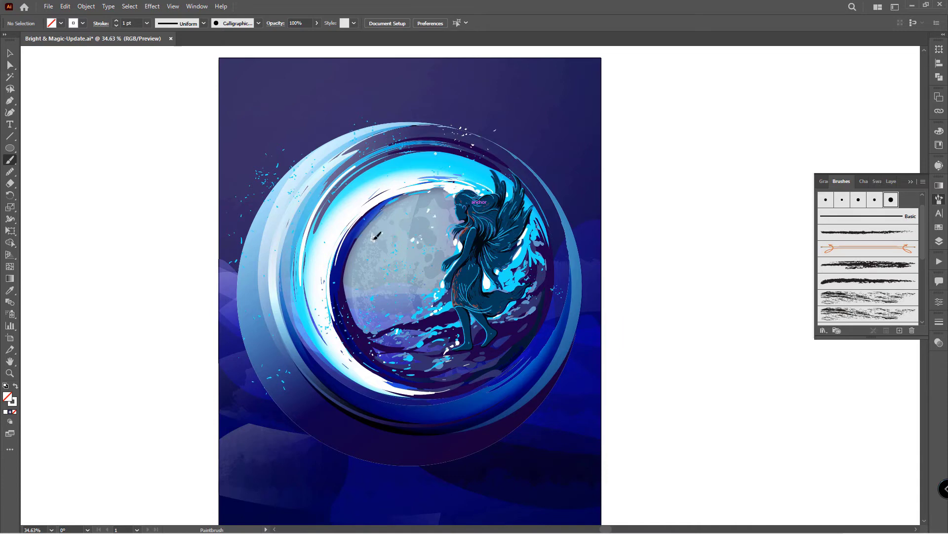
Step: Select the central circle artwork, view its object commands, then clear the selection
scroll(335, 289, "down", 1)
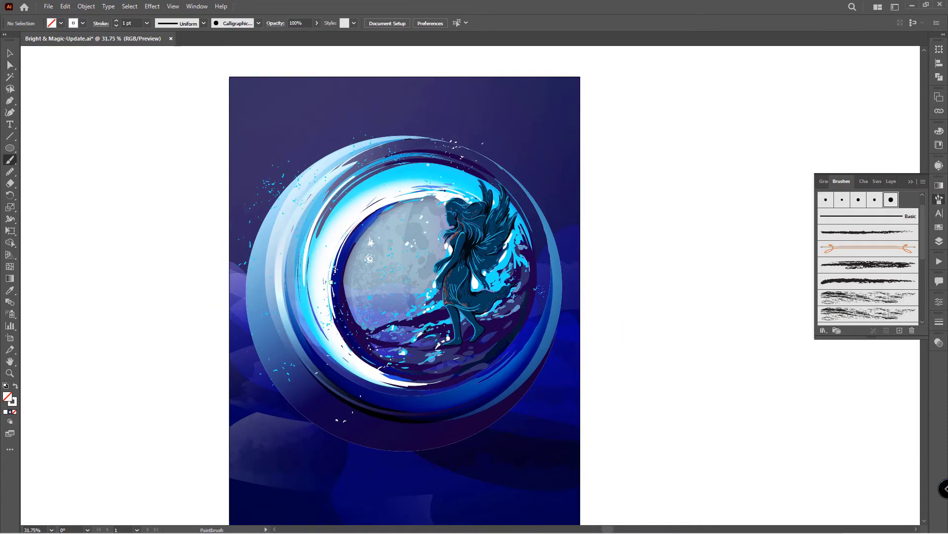
scroll(425, 309, "up", 3)
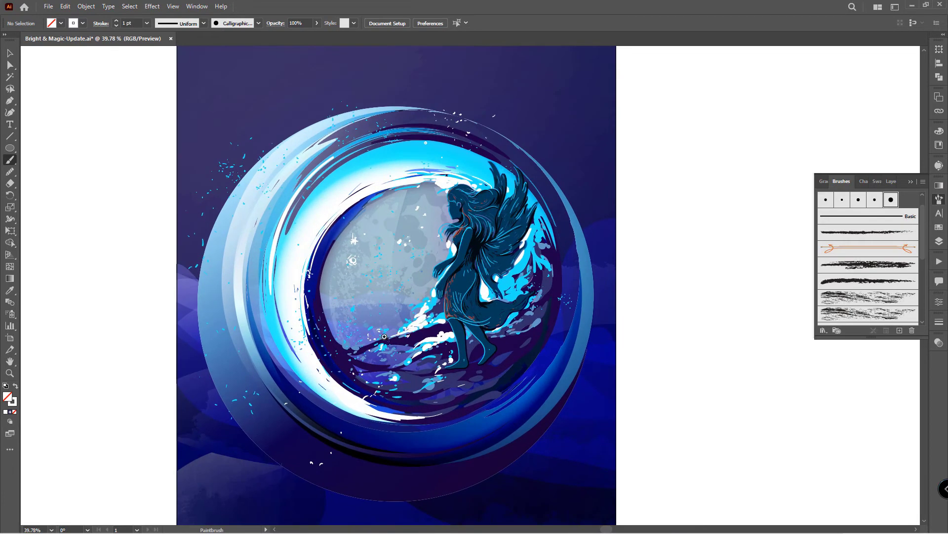
scroll(384, 336, "down", 2)
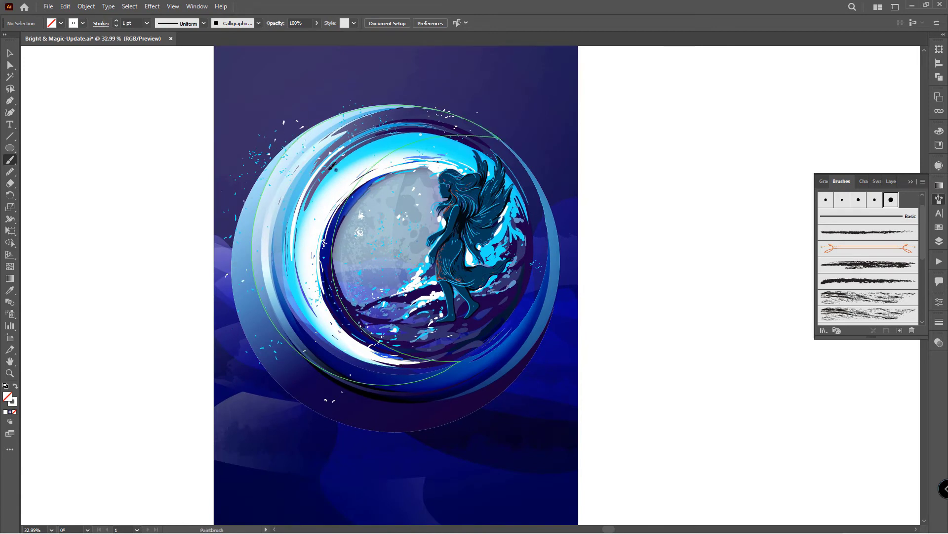
scroll(359, 125, "down", 2)
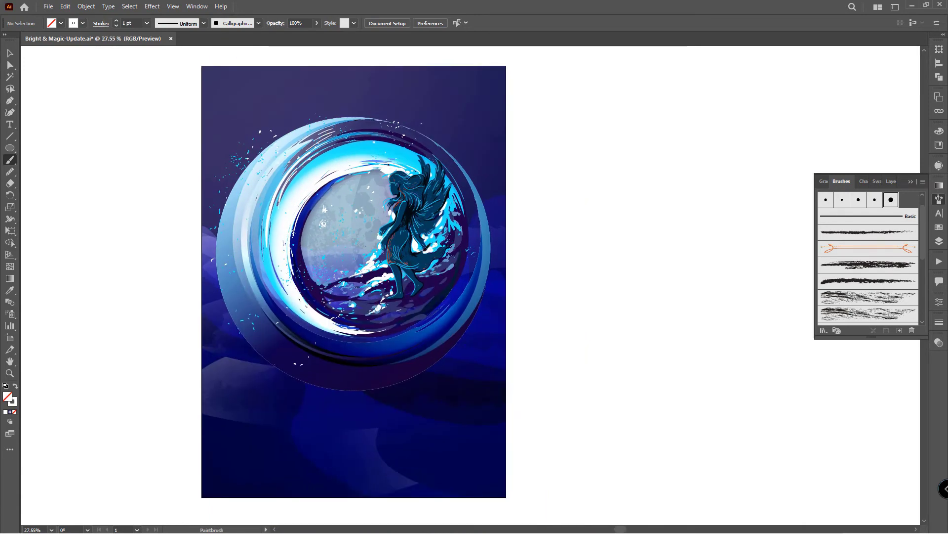
scroll(317, 226, "up", 2)
scroll(317, 226, "down", 1)
left_click(208, 231, "ctrl")
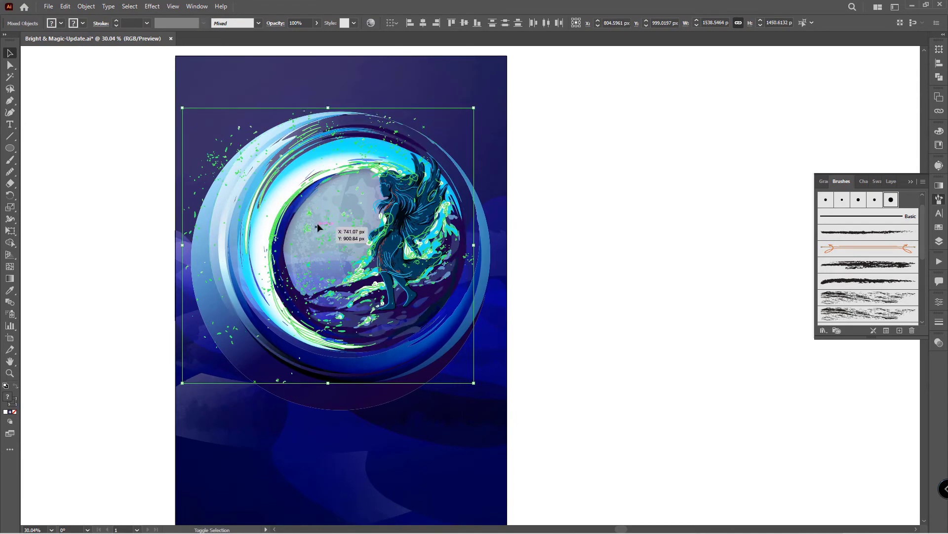
scroll(355, 336, "up", 3)
scroll(593, 251, "down", 2)
left_click(86, 5)
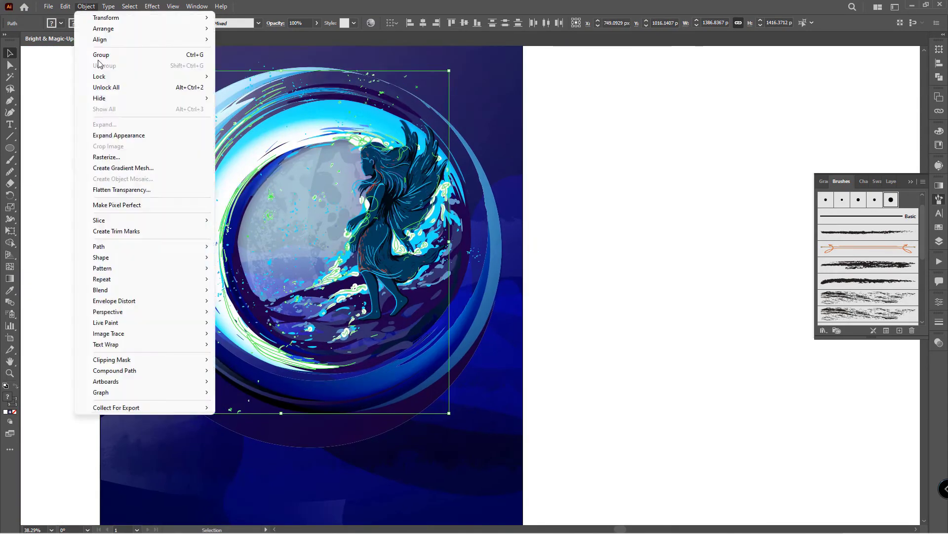
key("Escape")
scroll(514, 245, "up", 2)
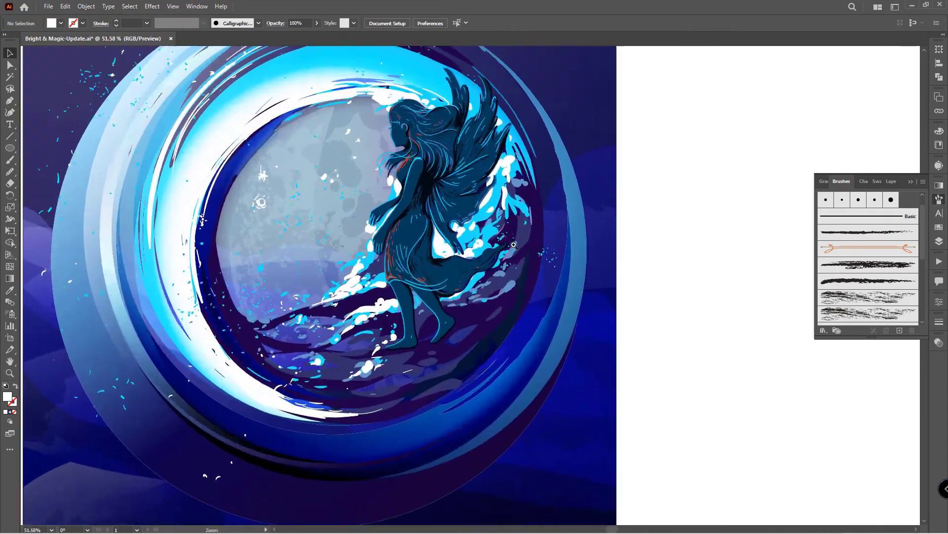
scroll(514, 244, "down", 1)
Step: Paint black strokes over the fairy's wing, skirt and the lower-right waves
key("b")
scroll(462, 247, "up", 3)
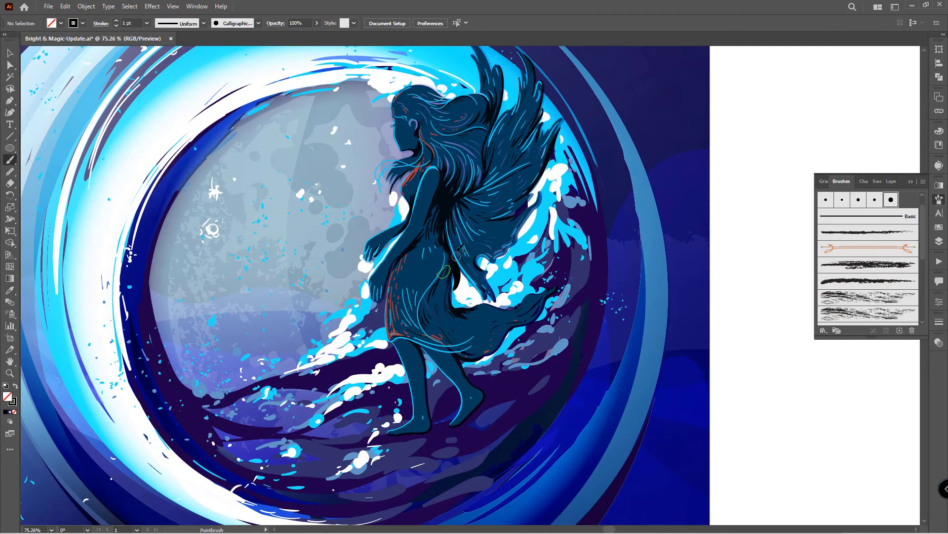
mouse_move(449, 271)
left_mouse_down()
mouse_move(479, 307)
mouse_move(541, 247)
left_mouse_up()
left_click_drag(549, 210, 460, 311)
scroll(448, 354, "down", 2)
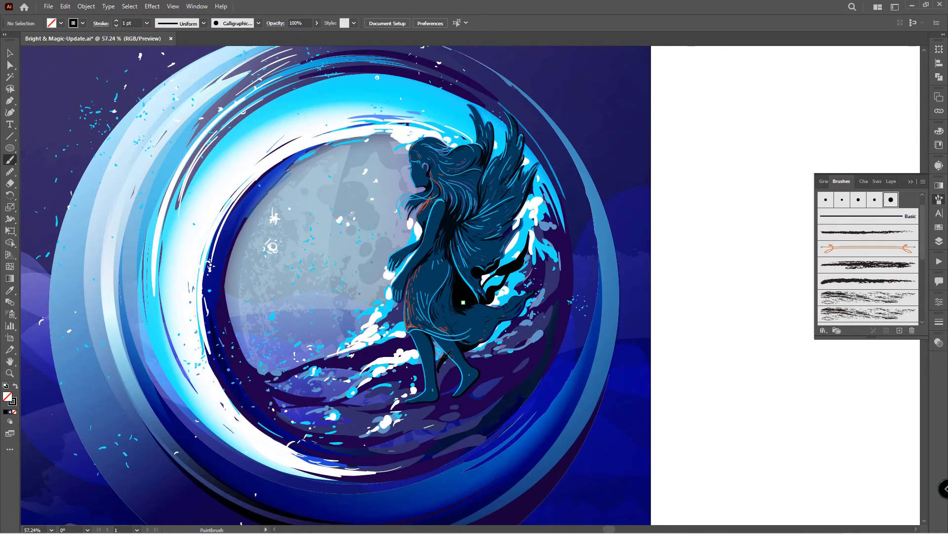
left_click_drag(446, 354, 536, 341)
left_click_drag(467, 395, 561, 321)
left_click_drag(546, 353, 388, 469)
left_click_drag(403, 432, 539, 358)
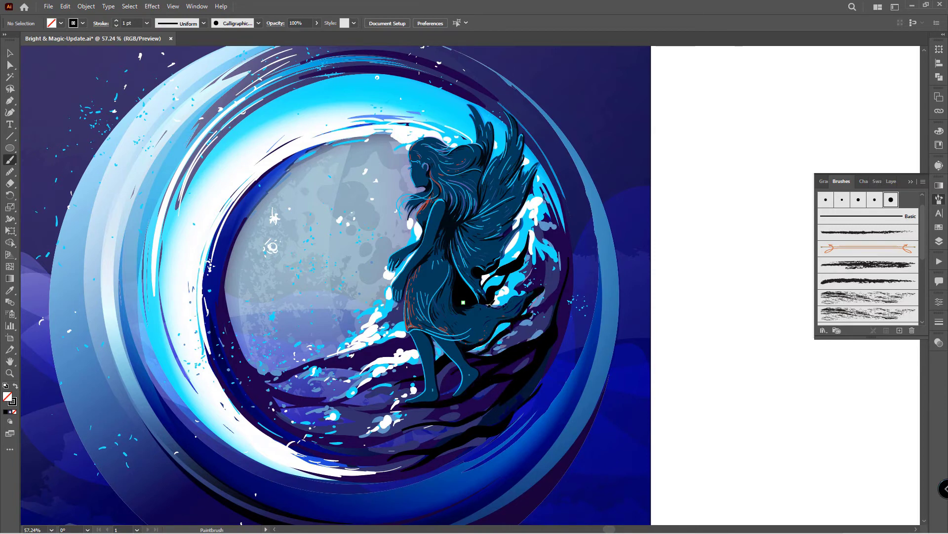
scroll(472, 373, "up", 2)
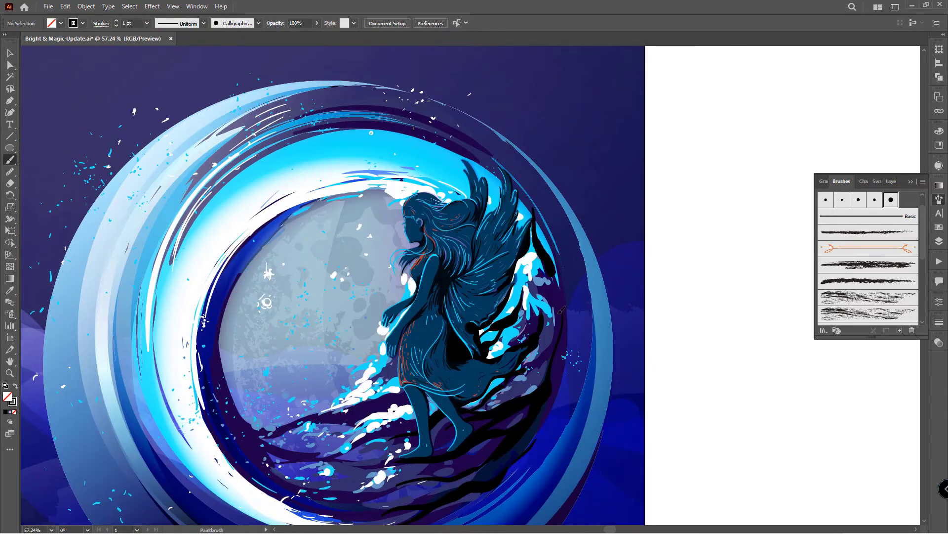
Step: Add dark strokes over the spray beside the wing and the circle's right inner edge
mouse_move(528, 271)
left_mouse_down()
mouse_move(534, 254)
mouse_move(519, 190)
mouse_move(561, 291)
left_mouse_up()
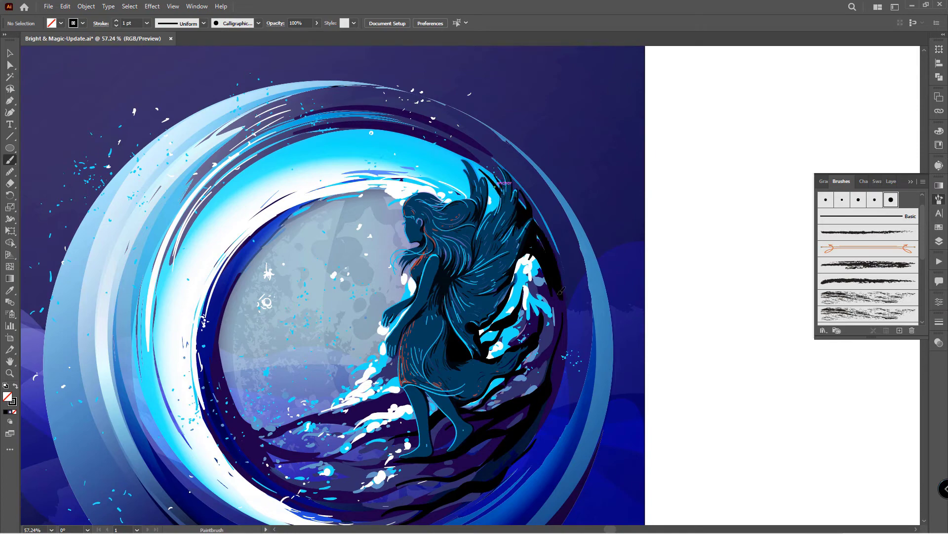
scroll(566, 260, "down", 2)
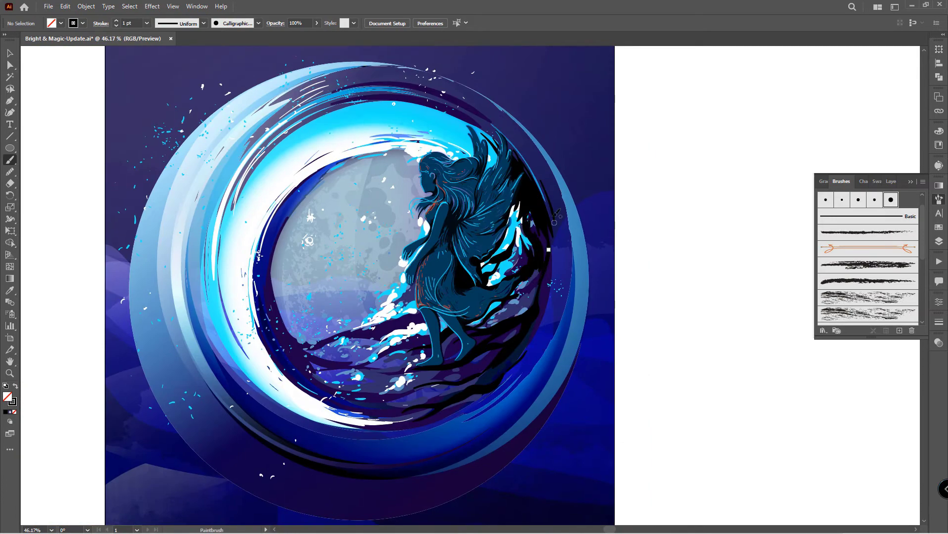
left_click_drag(554, 217, 544, 324)
scroll(500, 270, "down", 1)
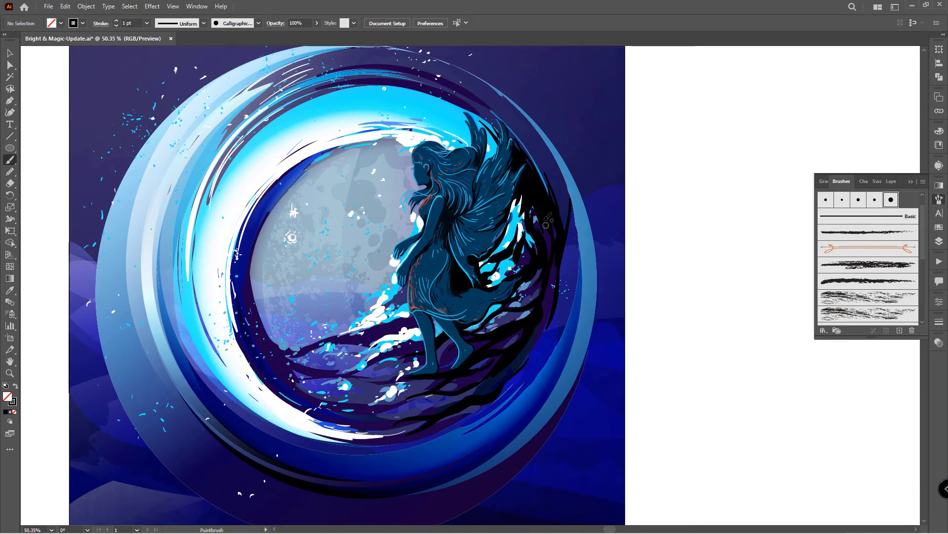
scroll(475, 154, "down", 1)
Step: Select the wave and fairy artwork group, check the Pathfinder options, then deselect everything
key("v")
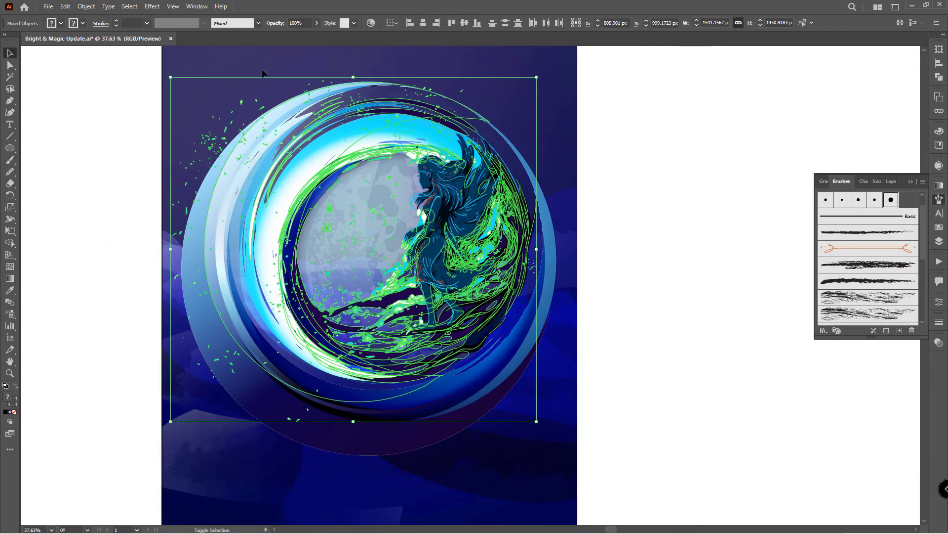
left_click(86, 6)
key("ctrl+shift+F9")
left_click(522, 257)
key("ctrl+shift+a")
Step: Set up the Paintbrush so strokes paint red for the flecks
scroll(522, 257, "up", 1)
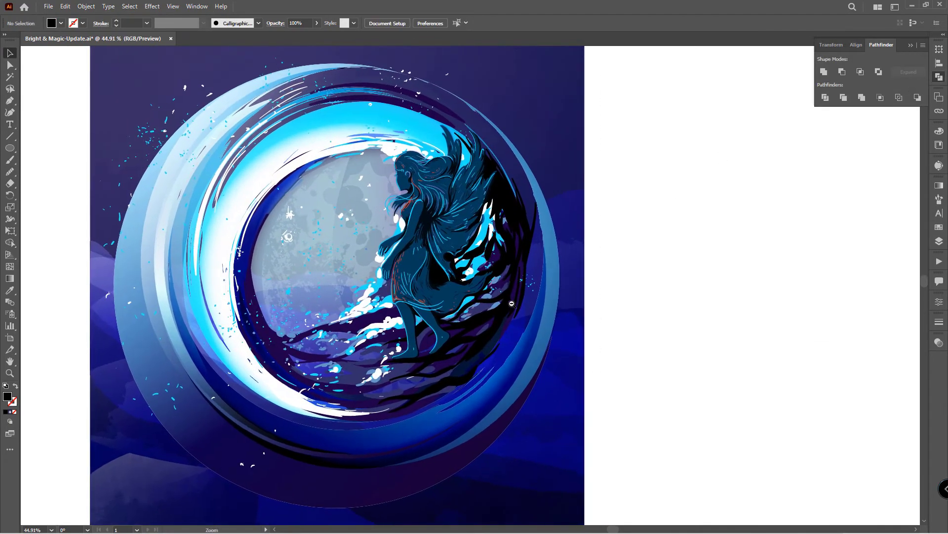
scroll(543, 247, "down", 2)
scroll(568, 237, "up", 2)
scroll(603, 231, "down", 2)
scroll(602, 230, "up", 1)
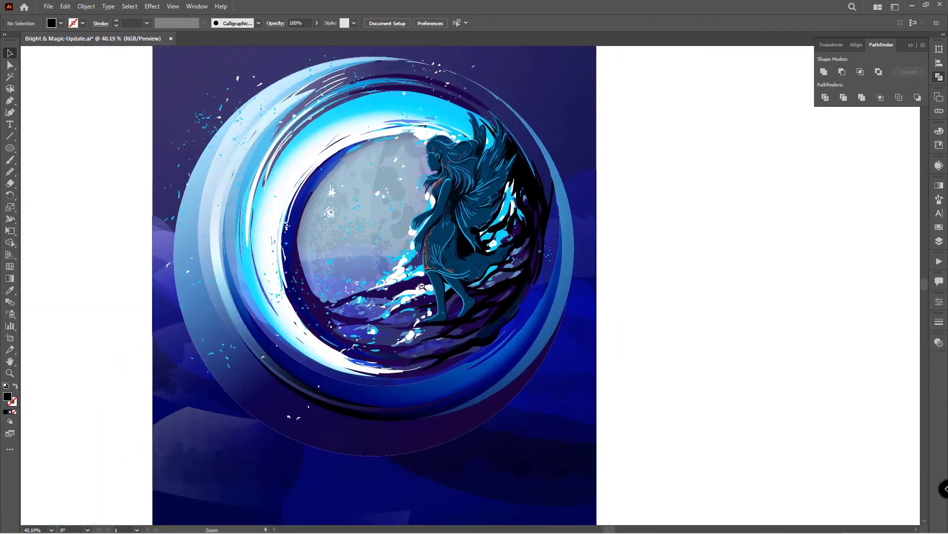
scroll(543, 247, "down", 1)
scroll(469, 272, "up", 1)
scroll(435, 289, "down", 1)
key("i")
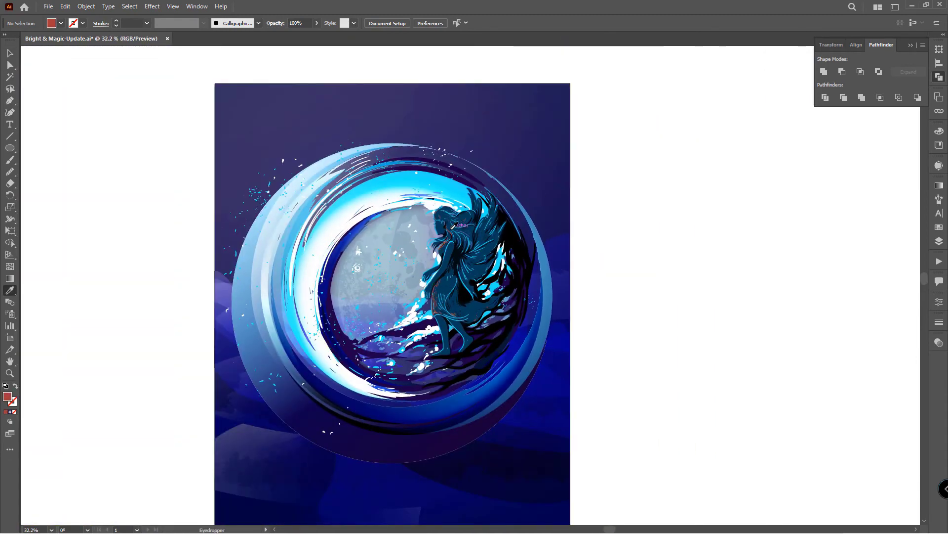
key("b")
key("shift+x")
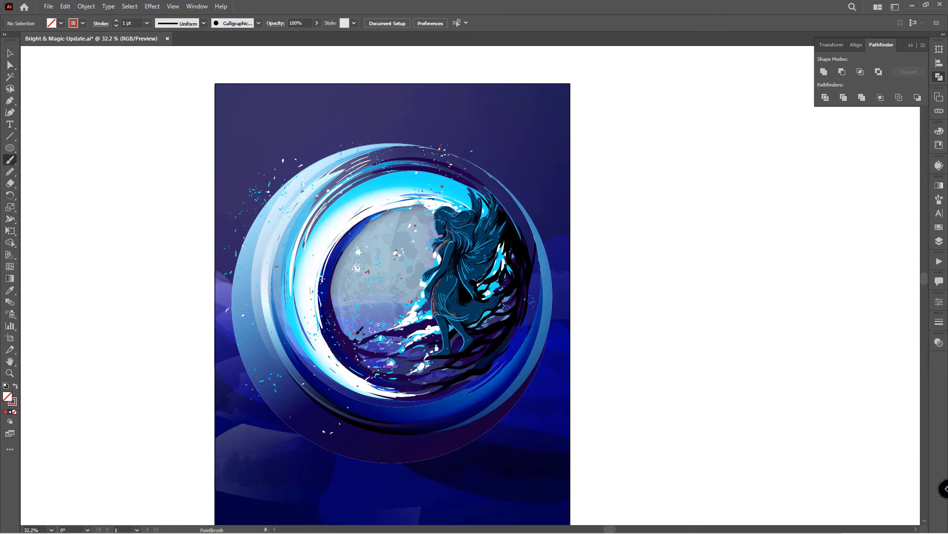
Step: Select all the artwork, deselect it, and save the document
key("v")
key("ctrl+a")
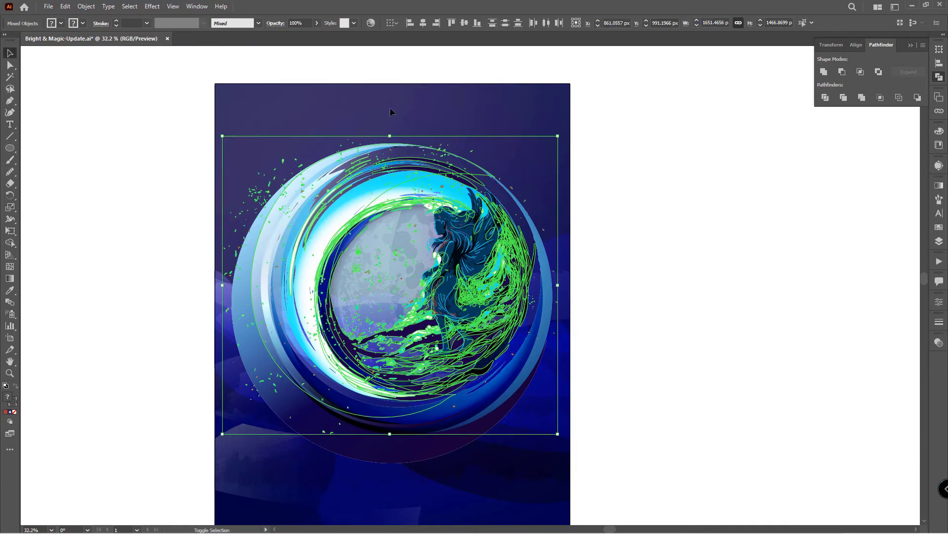
key("ctrl+shift+a")
key("ctrl+s")
Step: Paint a white Blob Brush stroke on the moon beside the fairy's hand
scroll(756, 322, "up", 3)
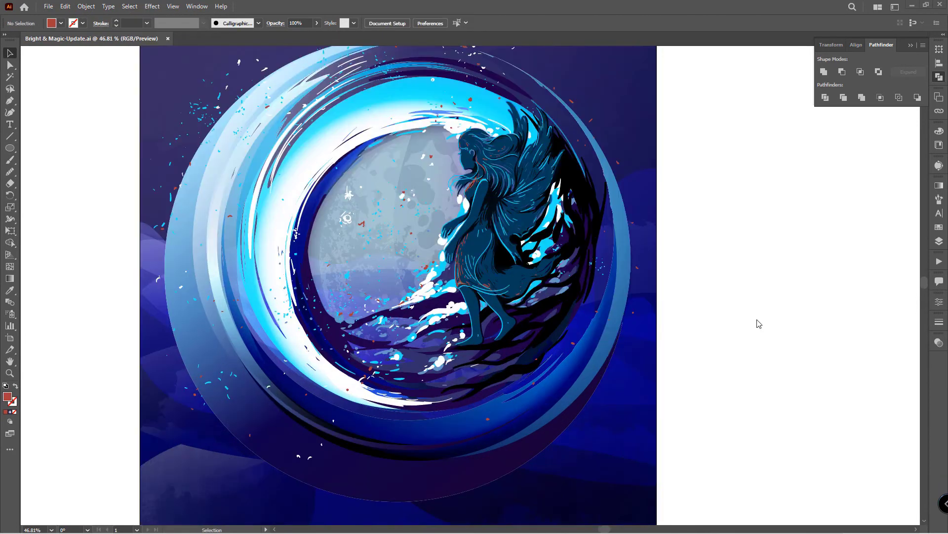
scroll(790, 312, "left", 2)
key("shift+b")
left_click_drag(513, 261, 469, 284)
Step: Sample a pale lavender and paint a lavender arc high on the moon, redoing the lower attempt
key("i")
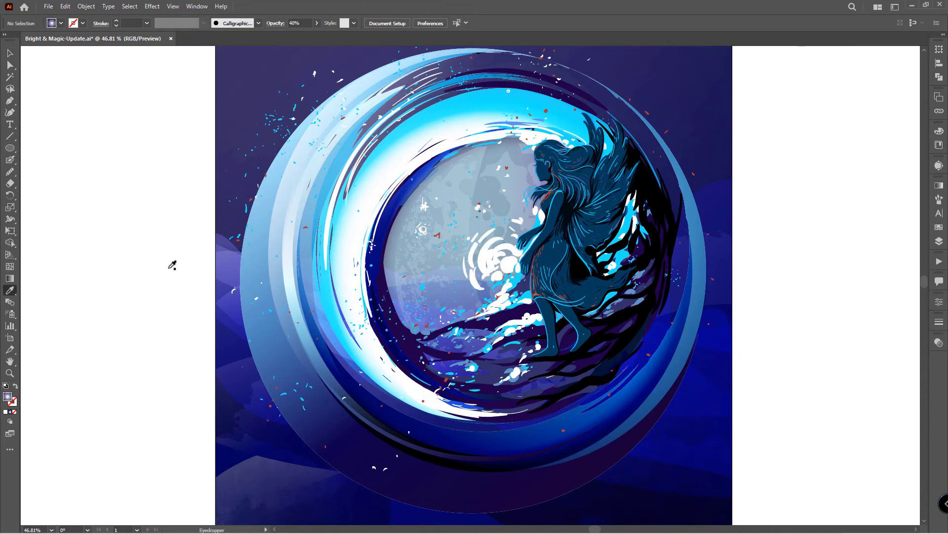
left_click(230, 263)
double_click(8, 396)
key("Return")
key("shift+b")
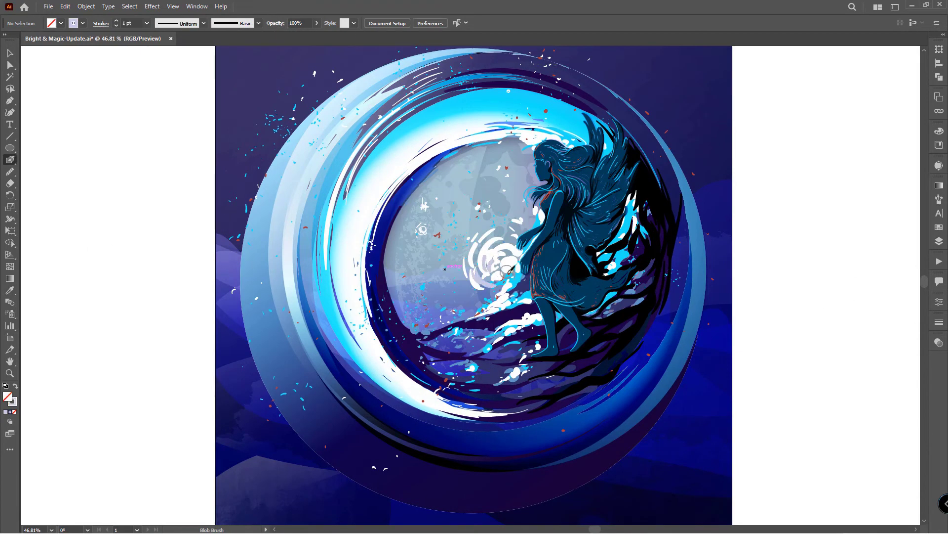
left_click_drag(477, 249, 485, 291)
key("ctrl+z")
left_click_drag(482, 224, 461, 264)
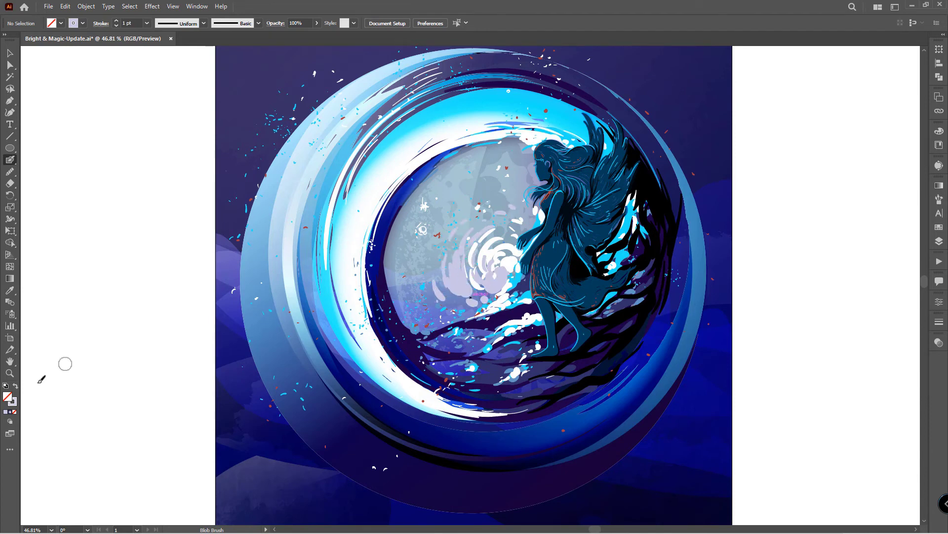
Step: Choose a new fill hue and a muted blue stroke colour in the Color Picker
double_click(8, 396)
left_click(484, 258)
left_click(576, 207)
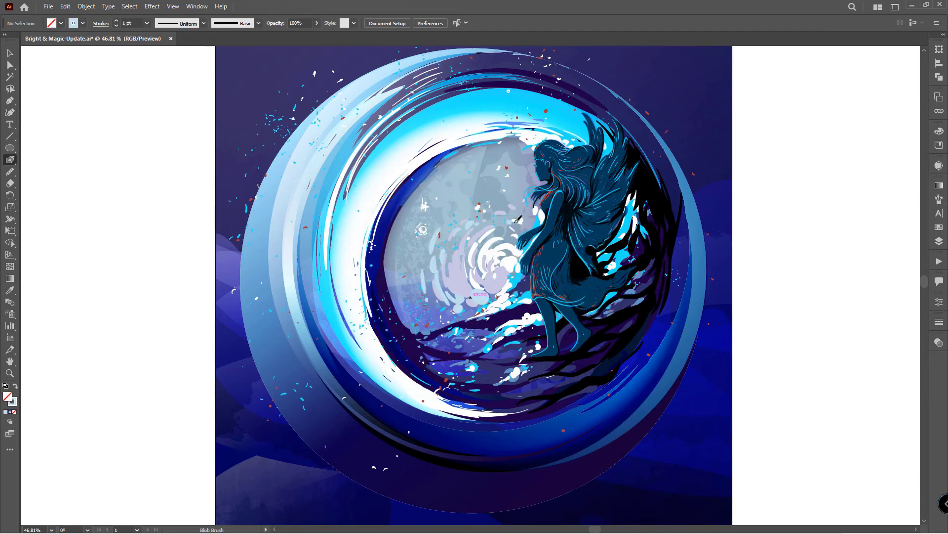
double_click(13, 402)
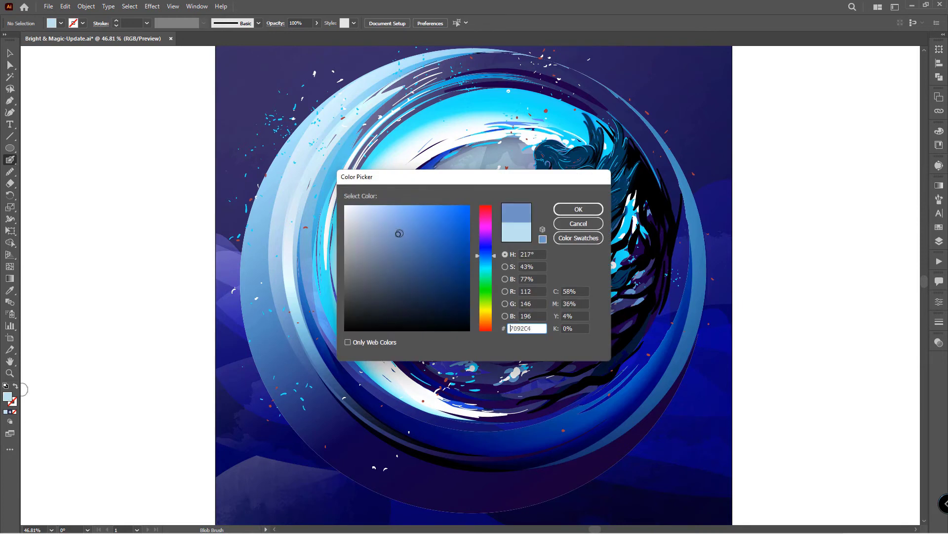
left_click(575, 211)
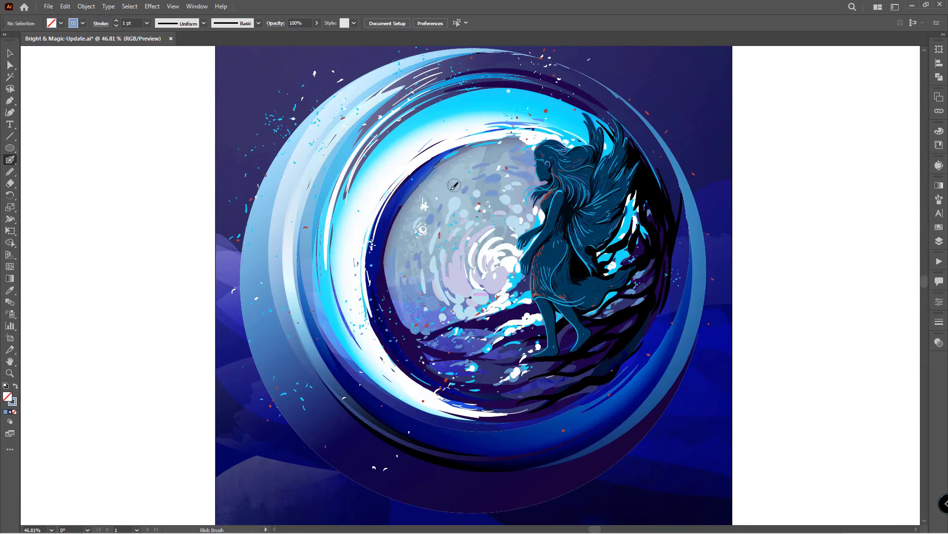
Step: Refine the blue shade toward #7092C4 in the Color Picker for the moon dabs
double_click(13, 402)
left_click(434, 247)
left_click(576, 209)
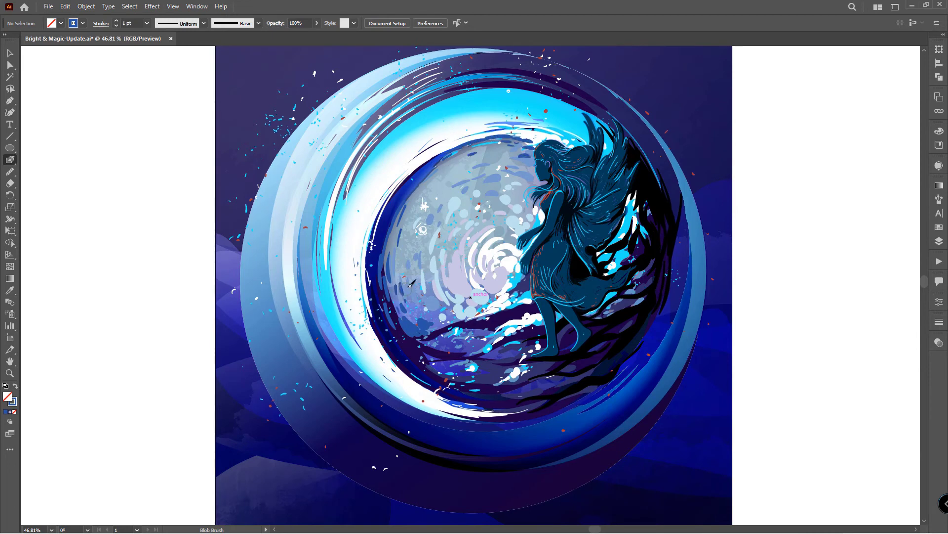
double_click(13, 402)
left_click(460, 273)
left_click(575, 211)
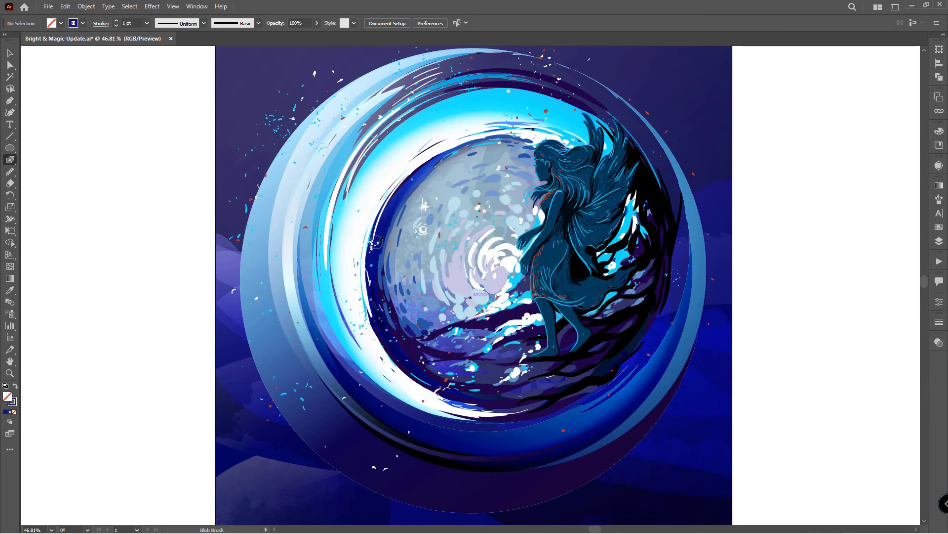
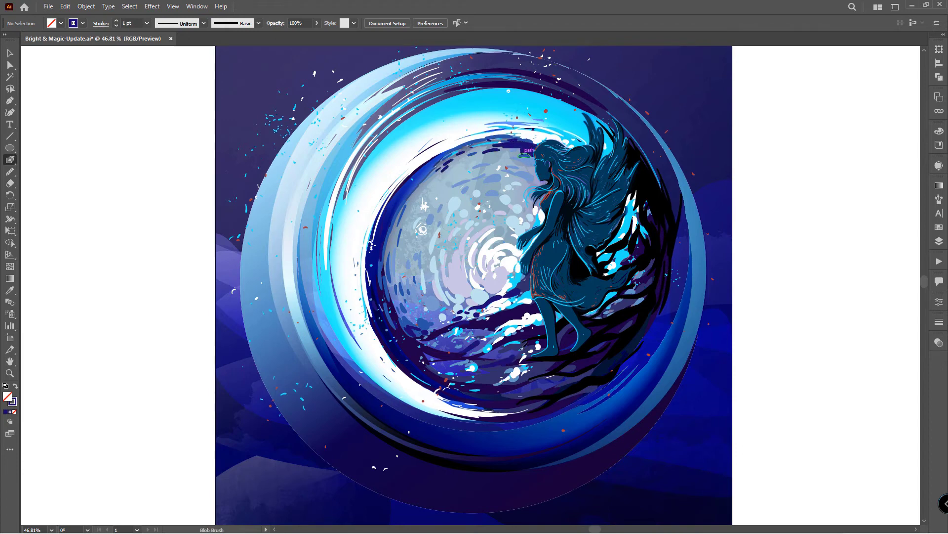
Step: Make navy the fill colour and paint a dark stroke along the globe's lower edge
left_click_drag(499, 395, 462, 352)
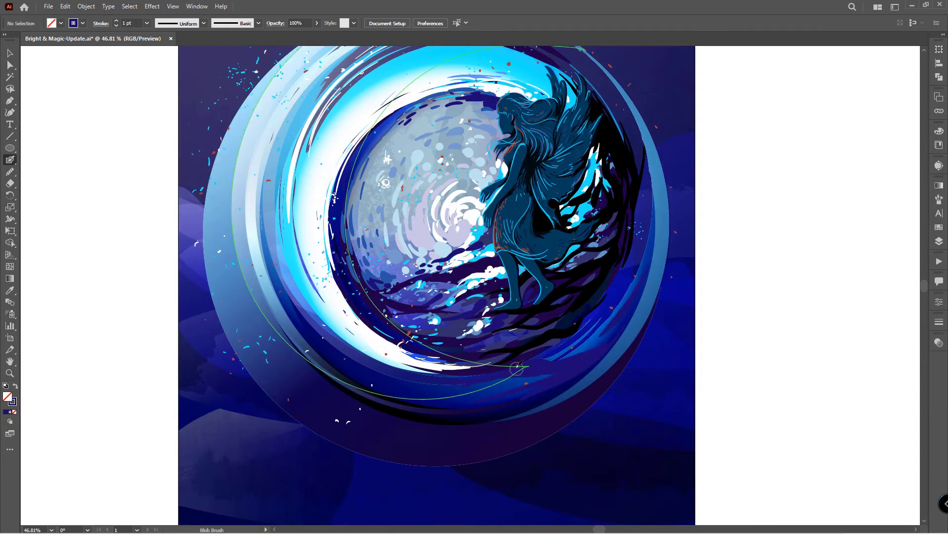
scroll(525, 361, "down", 2)
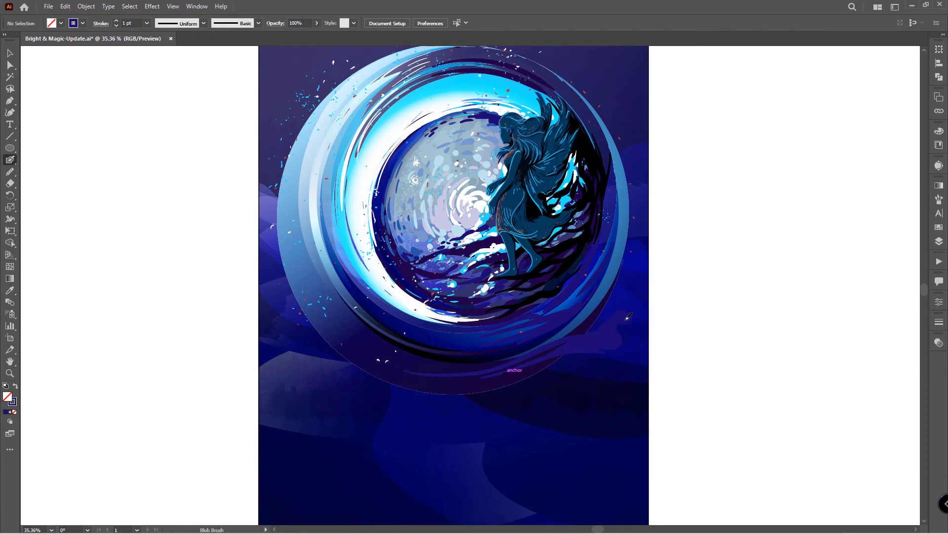
left_click(15, 386)
double_click(8, 395)
type("0A023A")
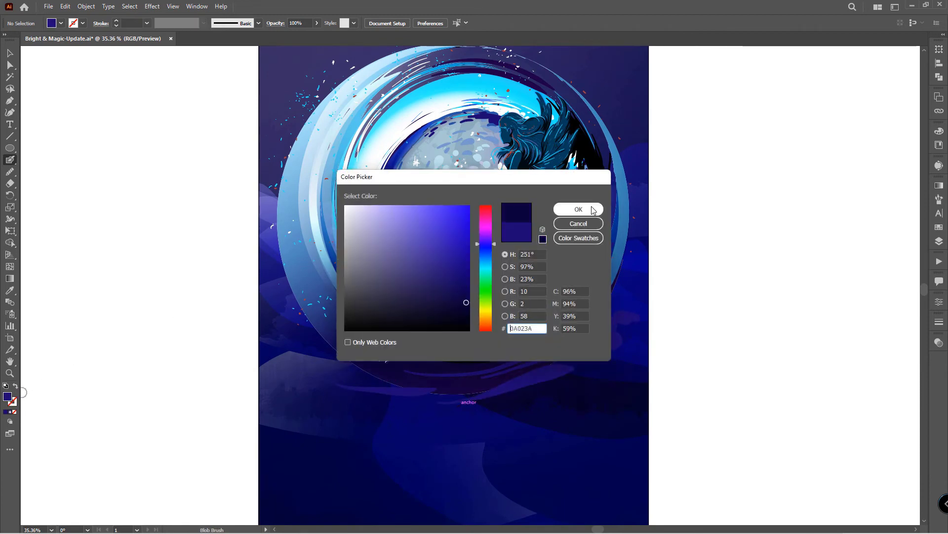
left_click(575, 207)
key("shift+x")
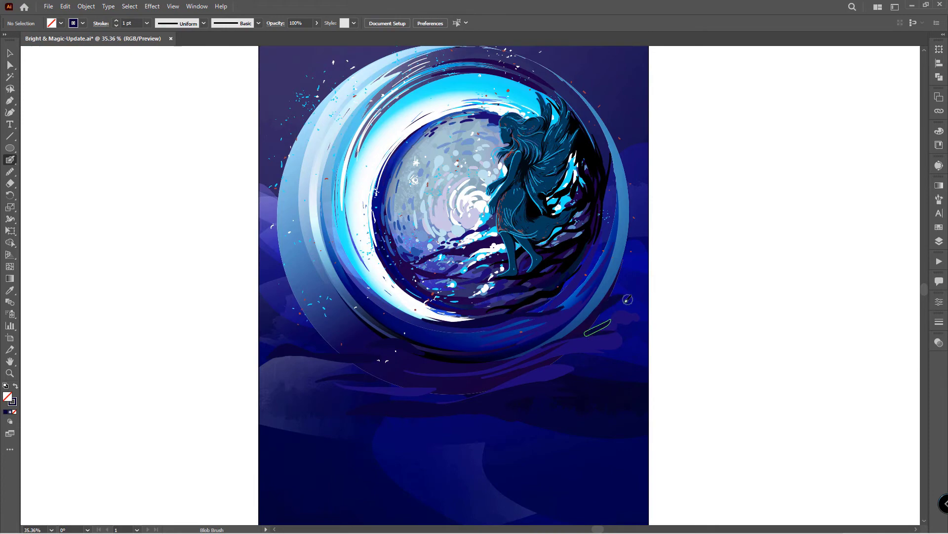
left_click_drag(586, 351, 338, 388)
Step: Keep the navy colour and paint another dark stroke near the lower-right swirl
scroll(433, 380, "up", 3)
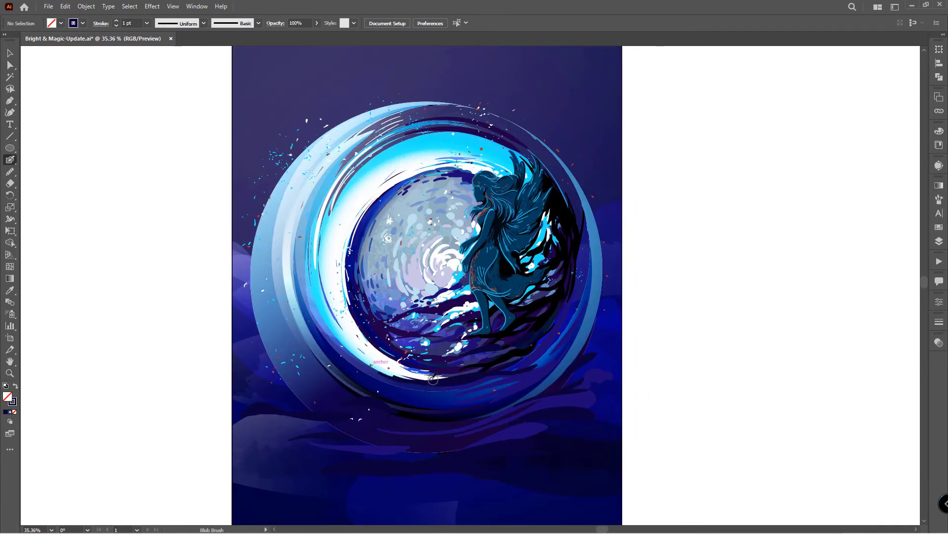
scroll(433, 379, "up", 2)
scroll(433, 379, "up", 1)
key("shift+x")
double_click(8, 396)
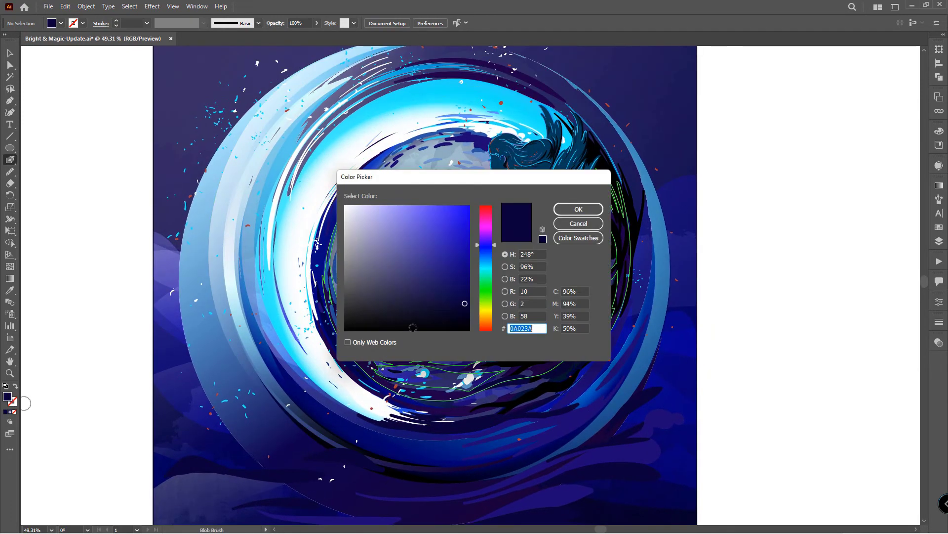
left_click(579, 209)
scroll(600, 303, "up", 2)
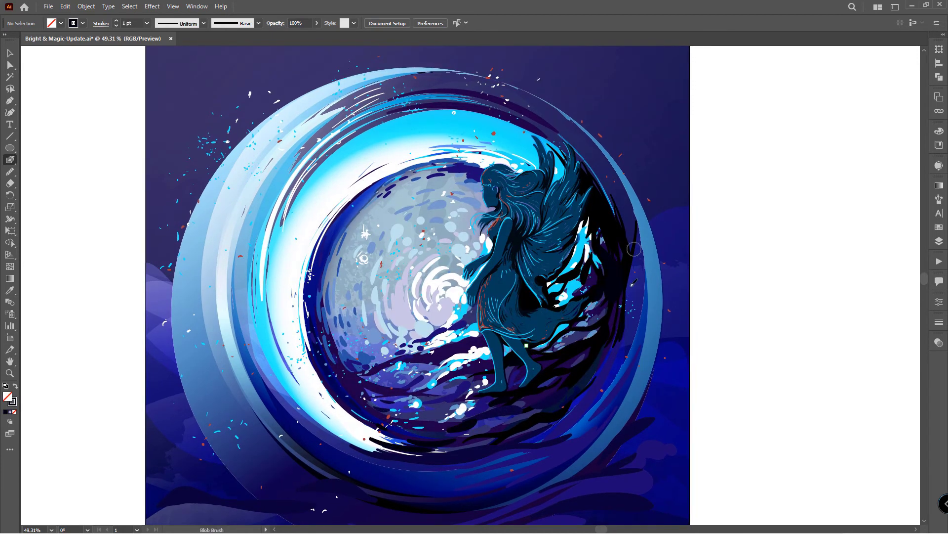
scroll(634, 249, "down", 1)
scroll(465, 360, "right", 1)
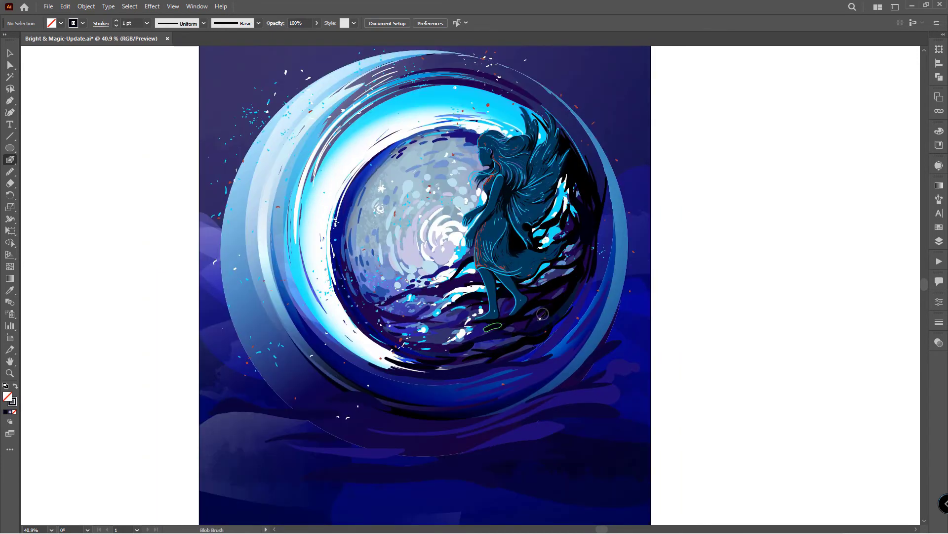
scroll(509, 434, "up", 1)
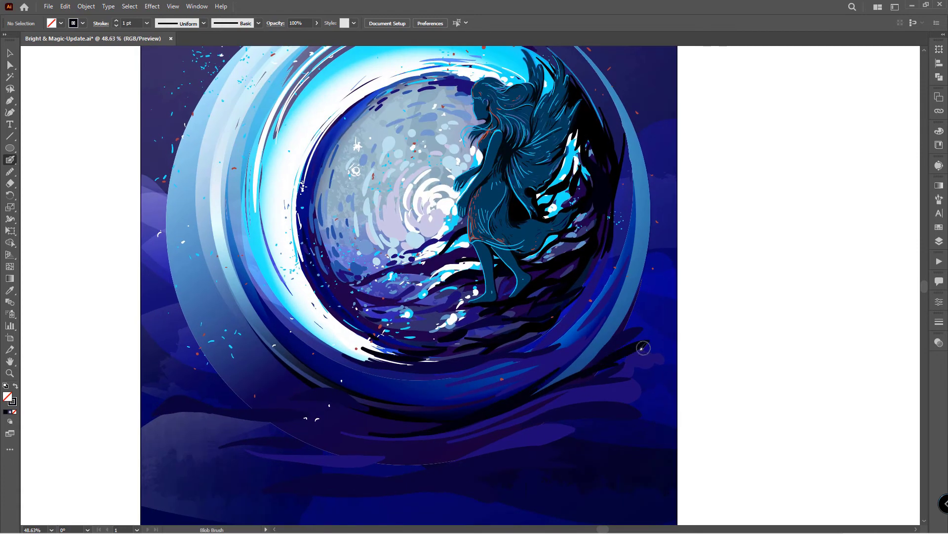
scroll(642, 348, "down", 1)
left_click_drag(618, 391, 529, 401)
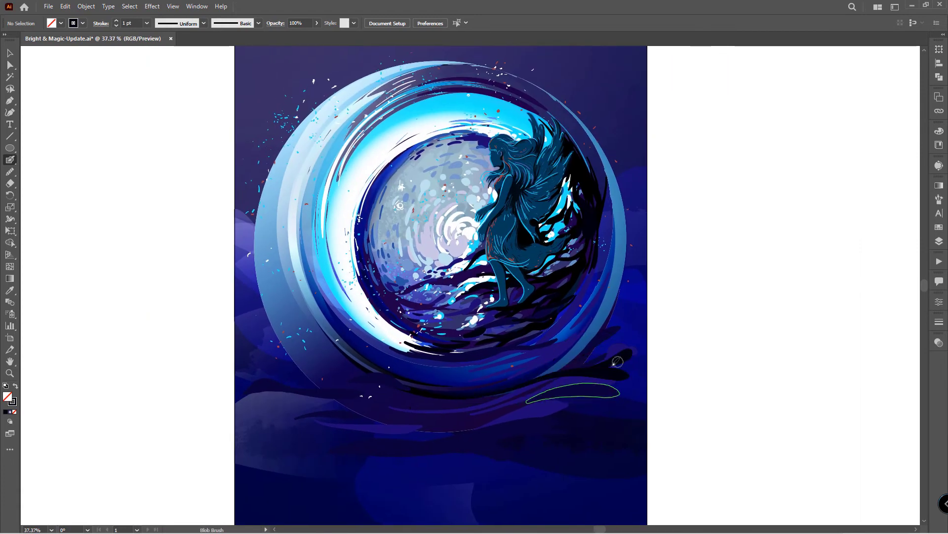
Step: Nudge the painted navy shading slightly into place and deselect it
scroll(617, 362, "left", 1)
scroll(445, 366, "left", 1)
scroll(526, 360, "down", 1)
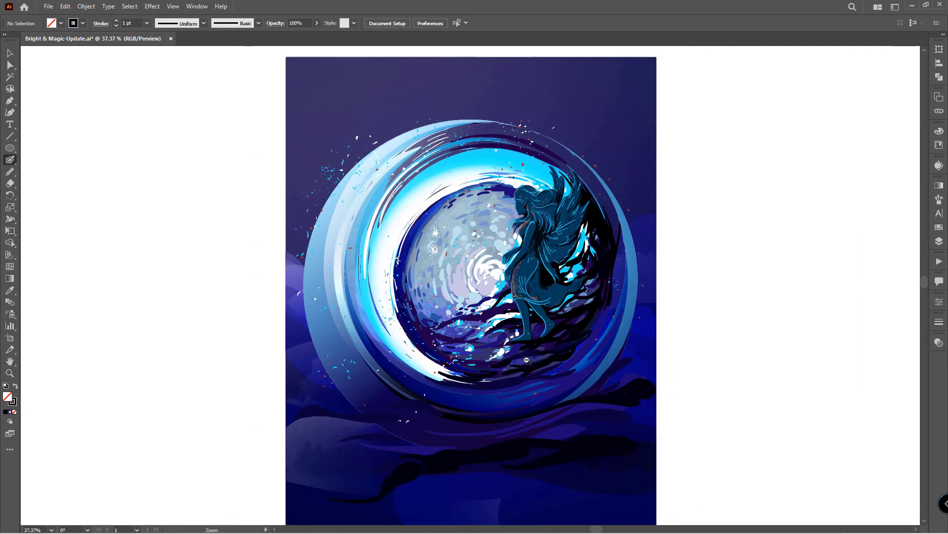
scroll(527, 361, "down", 1)
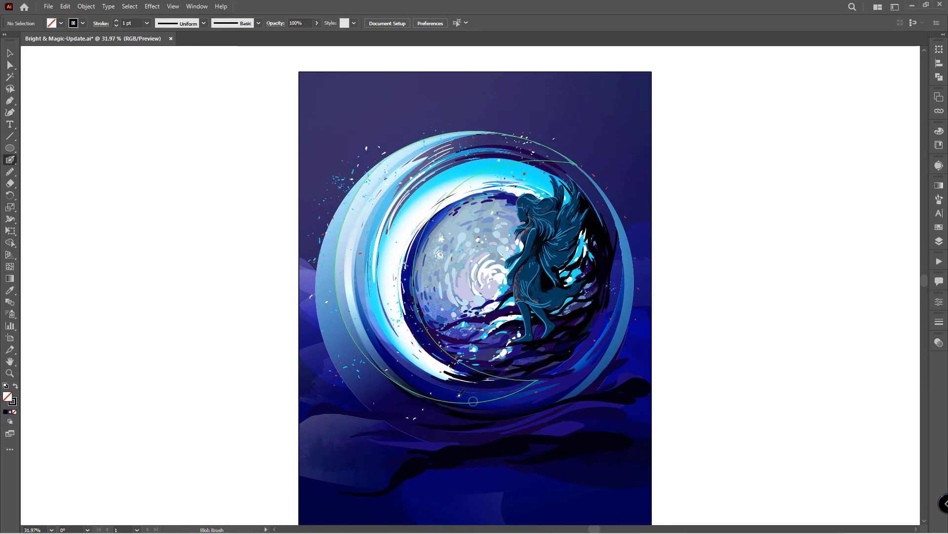
scroll(461, 270, "up", 1)
scroll(461, 270, "up", 1)
scroll(502, 417, "up", 1)
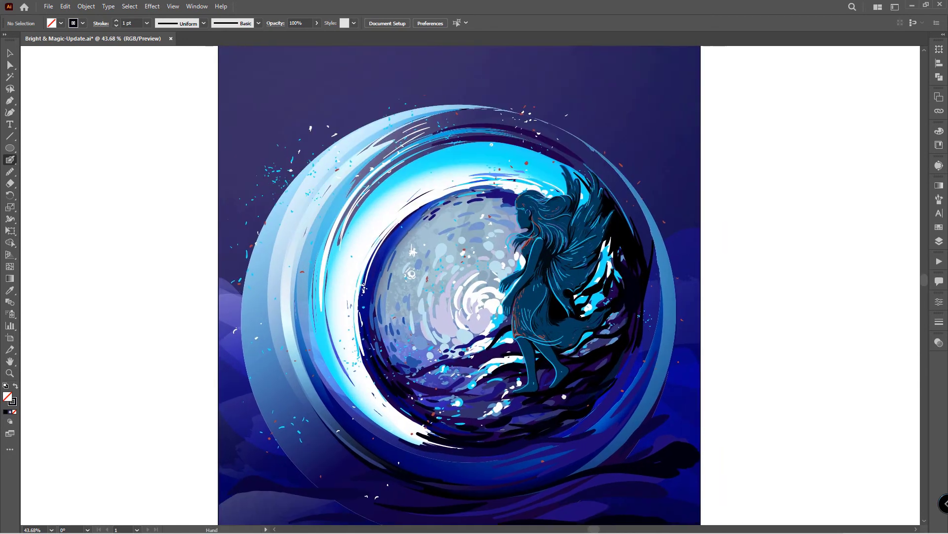
scroll(586, 277, "right", 1)
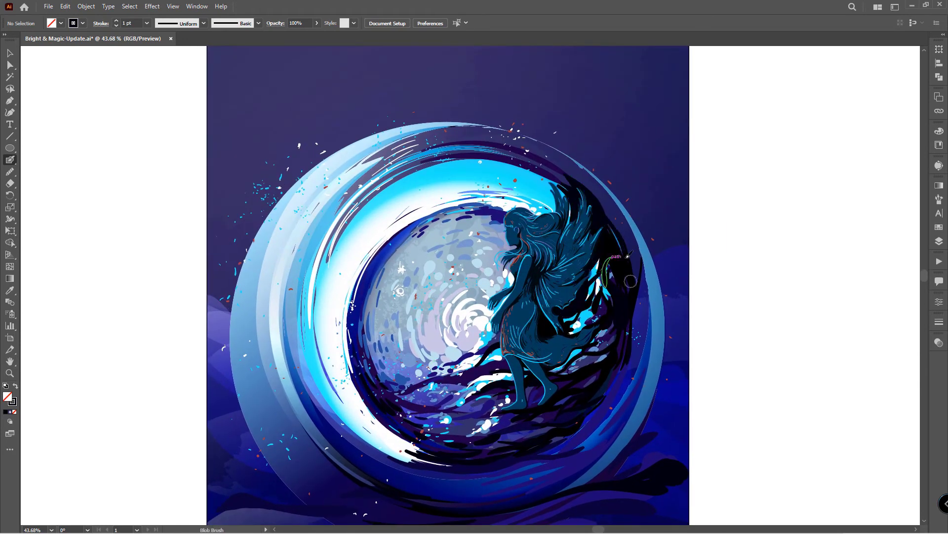
scroll(496, 282, "down", 2)
scroll(505, 327, "up", 2)
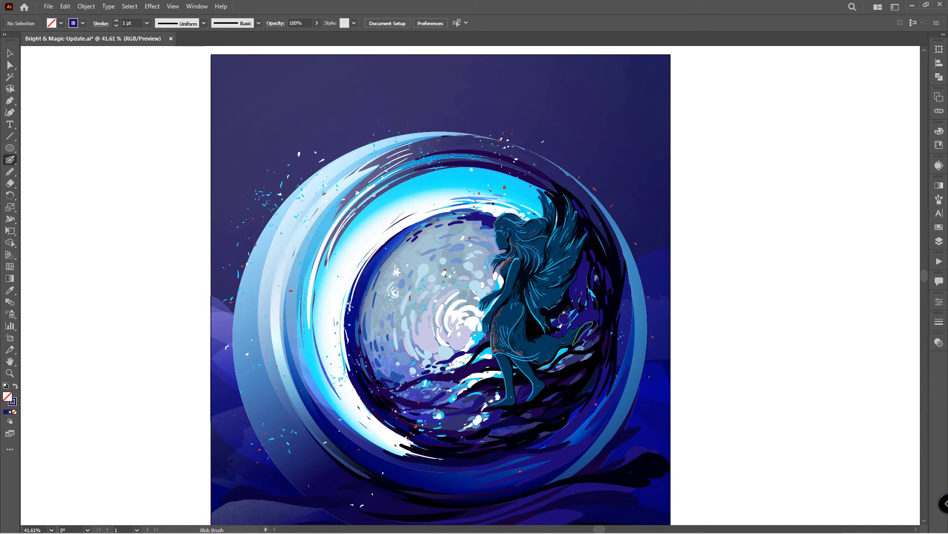
key("shift+b")
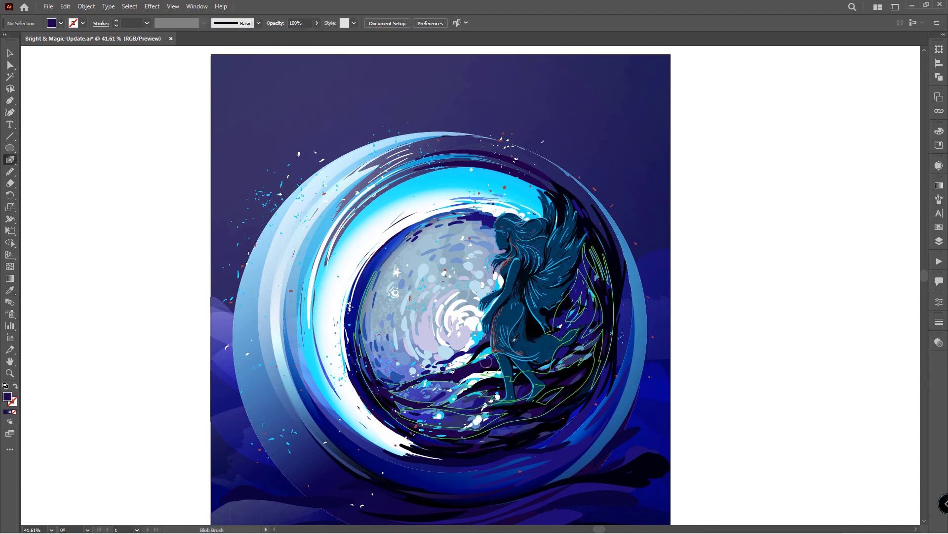
scroll(573, 296, "up", 1)
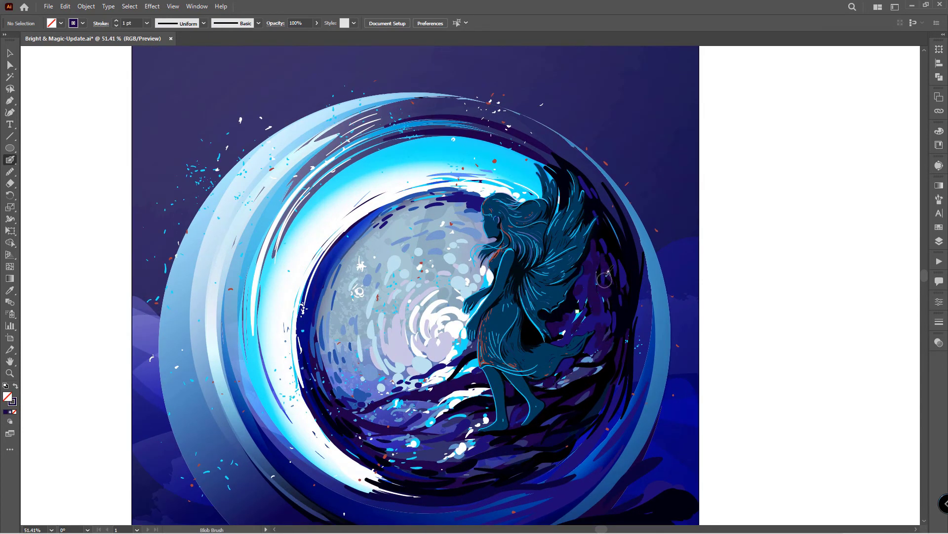
scroll(616, 267, "down", 1)
scroll(471, 419, "down", 1)
scroll(472, 419, "down", 1)
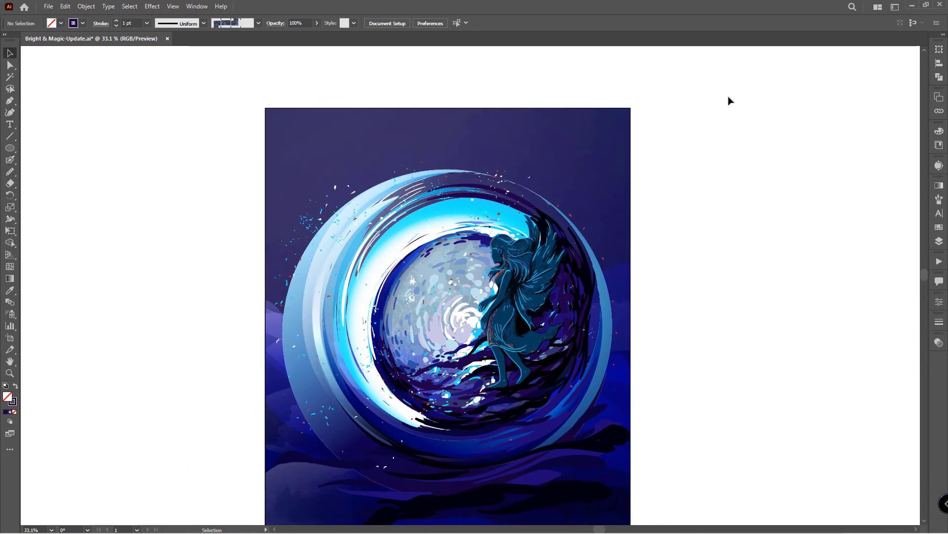
key("v")
scroll(471, 419, "down", 1)
left_click_drag(385, 439, 386, 420)
left_click(667, 349)
Step: Draw a circle over the orb's centre with the Ellipse tool
scroll(667, 349, "up", 1)
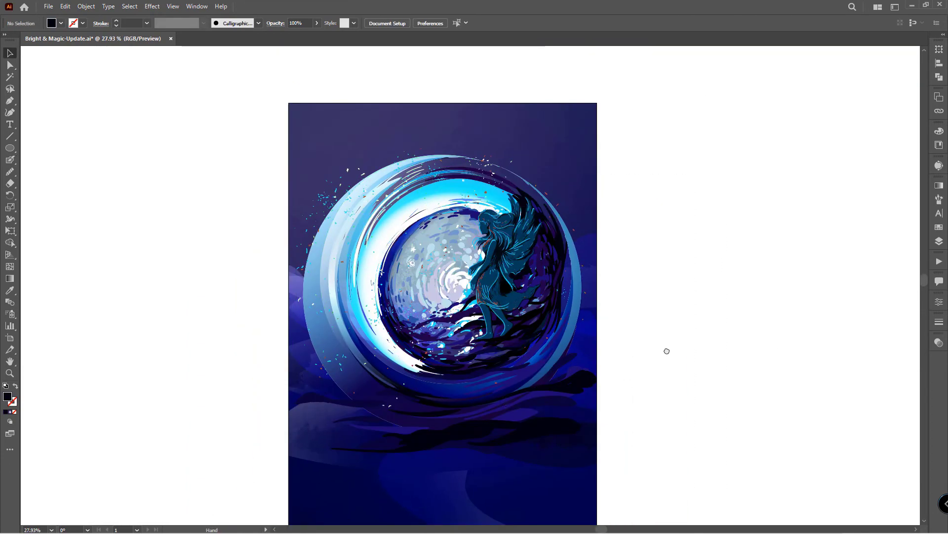
scroll(543, 395, "down", 1)
key("shift+b")
key("ctrl+a")
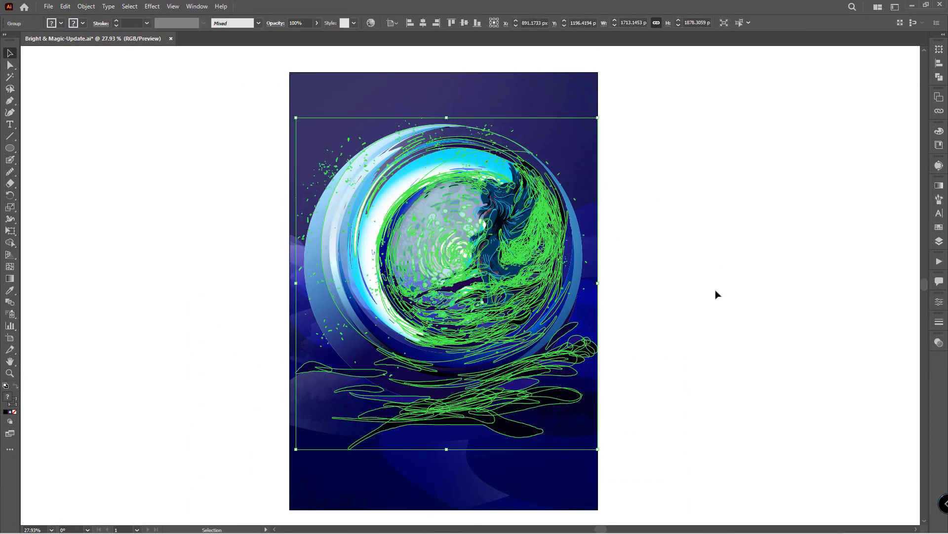
key("ctrl+shift+a")
scroll(541, 148, "up", 1, "alt")
key("l")
left_click_drag(344, 191, 532, 379)
Step: Fill the circle with the Water gradient swatch and enlarge it to cover the orb
key("shift+x")
left_click(60, 22)
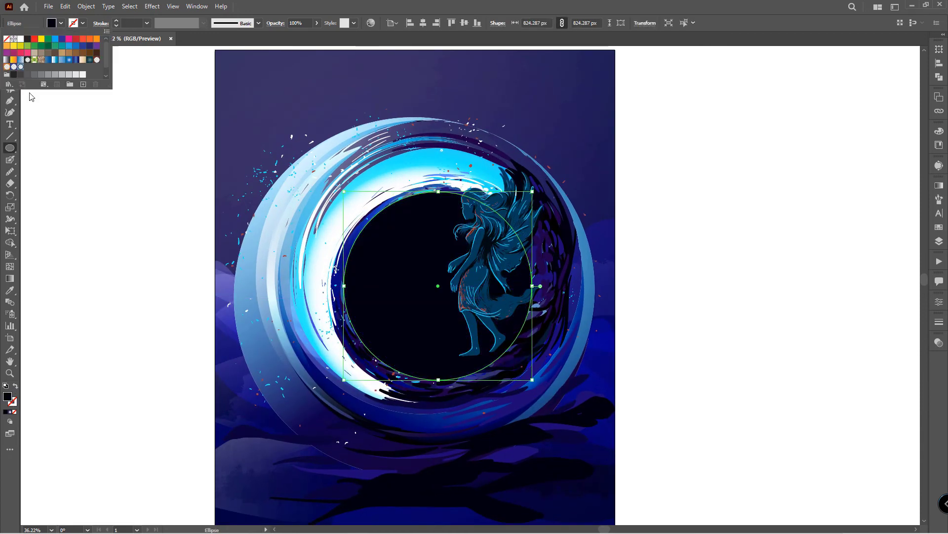
left_click(64, 63)
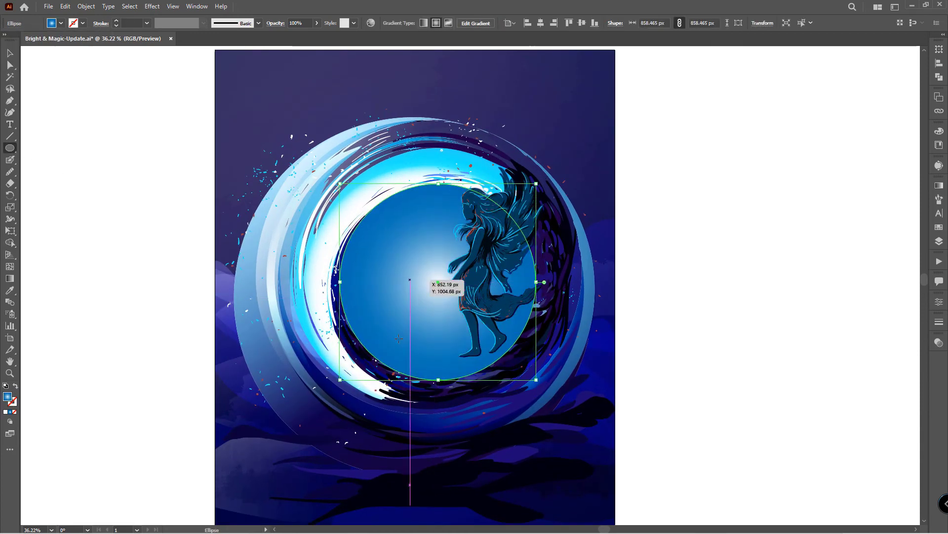
left_click_drag(437, 286, 440, 374)
left_click_drag(540, 185, 566, 157)
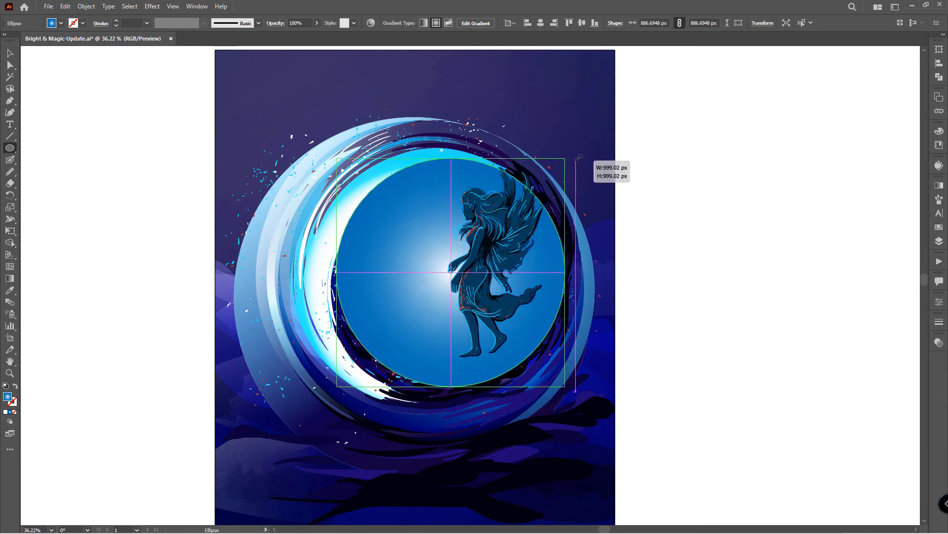
Step: Give the circle a white-to-black radial gradient in Hard Light blend mode
left_click(939, 342)
left_click(939, 185)
left_click(836, 198)
double_click(823, 274)
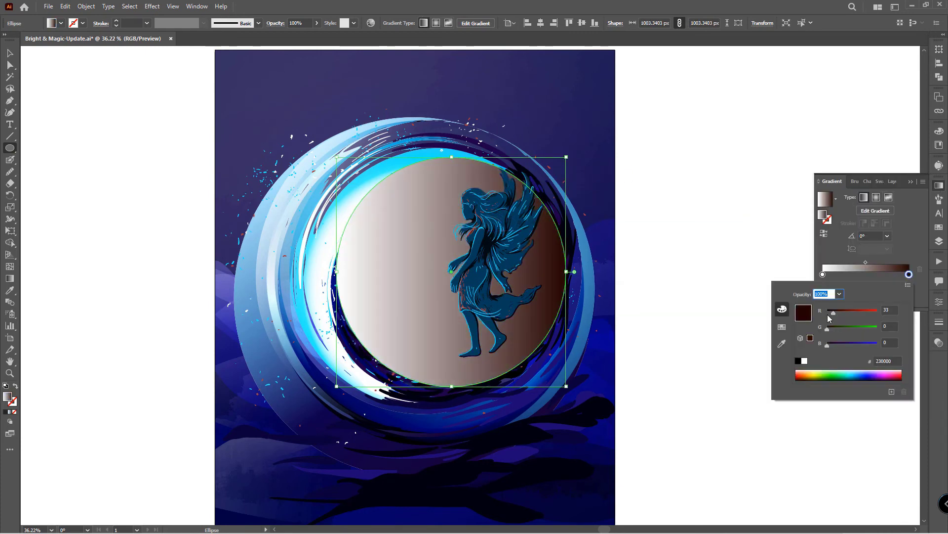
left_click(877, 201)
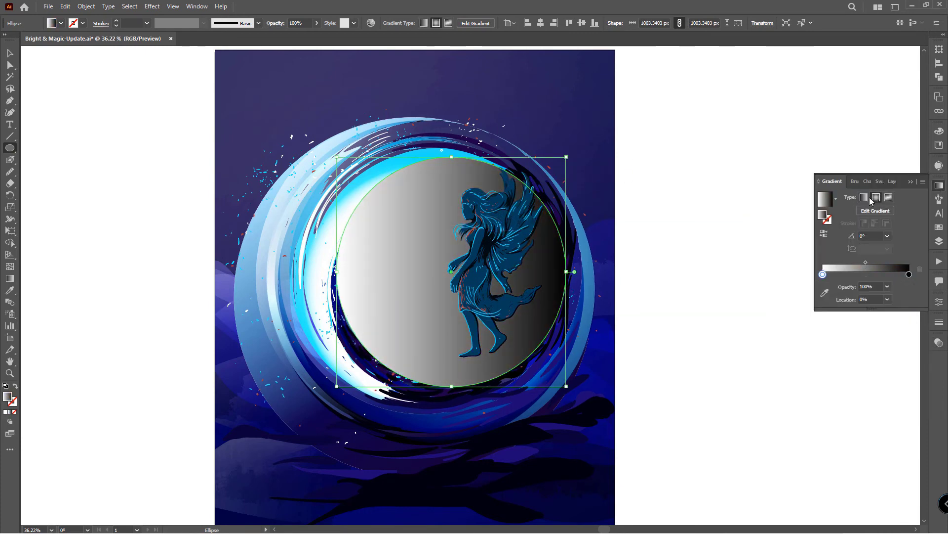
left_click(939, 342)
left_click(839, 354)
left_click(842, 273)
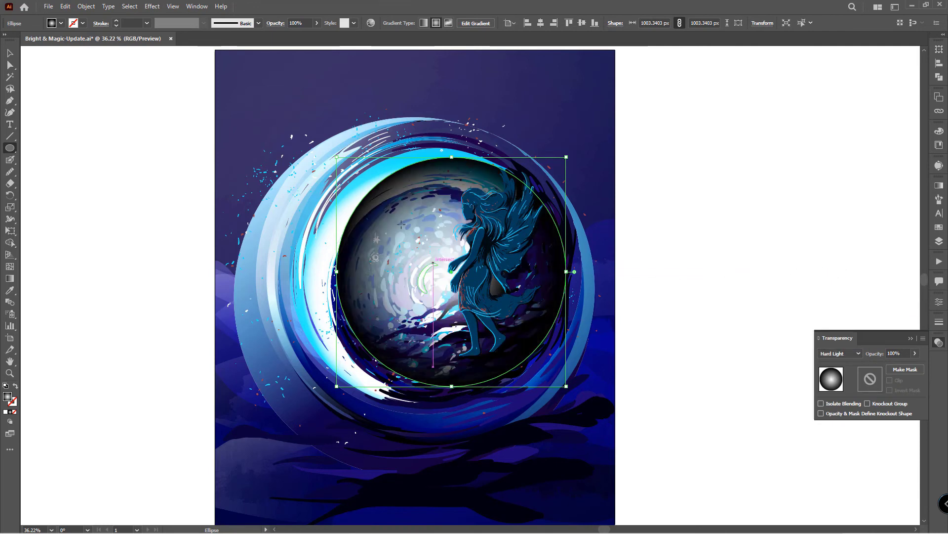
left_click(939, 185)
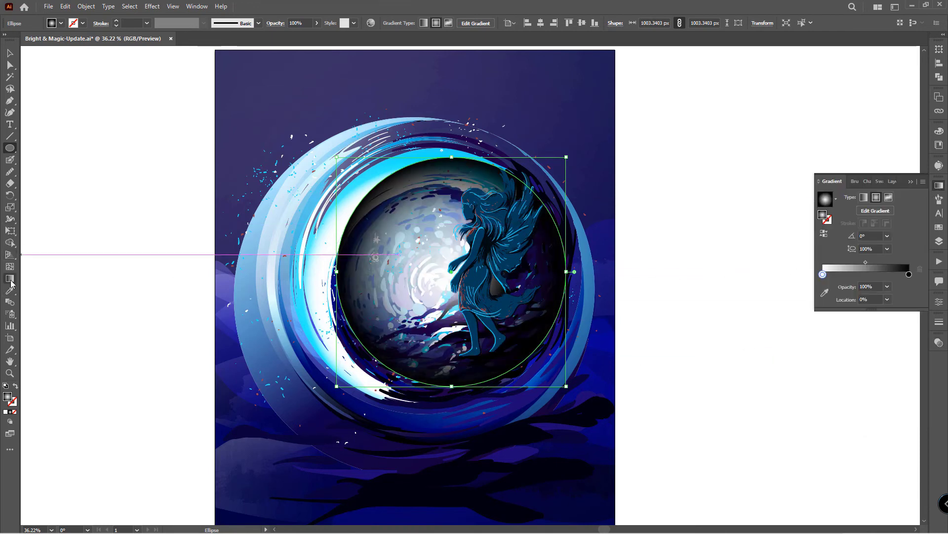
Step: Redraw the radial glow diagonally across the circle, rotating and rounding its ellipse
key("g")
left_click_drag(449, 244, 566, 355)
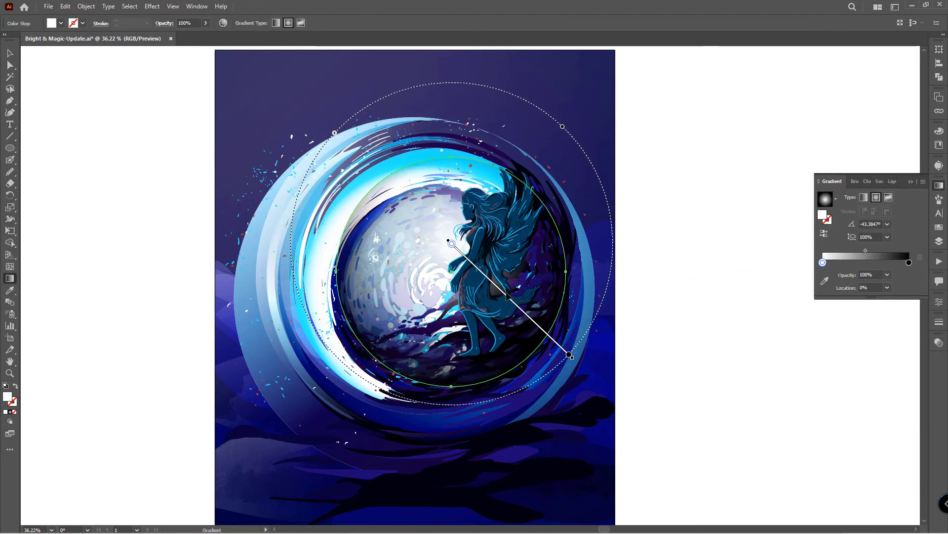
left_click_drag(560, 129, 495, 136)
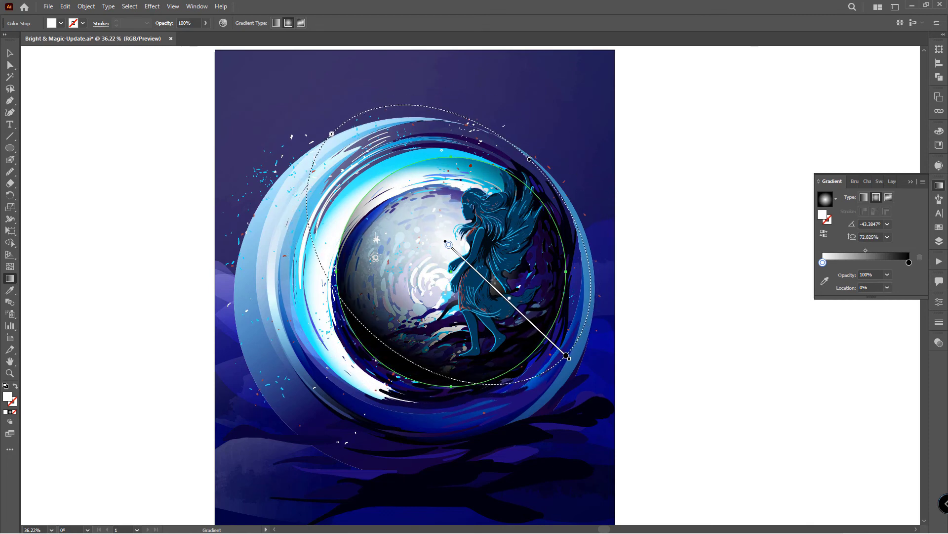
key("e")
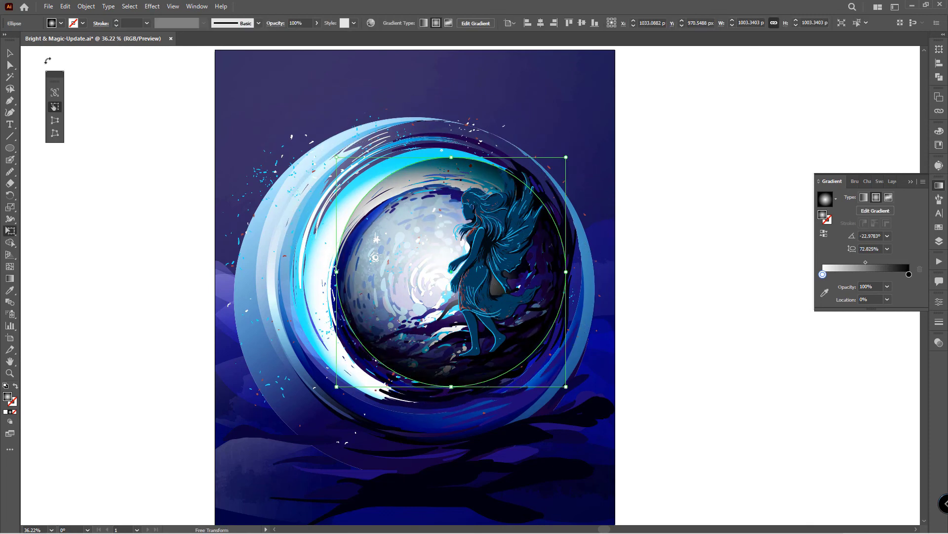
key("g")
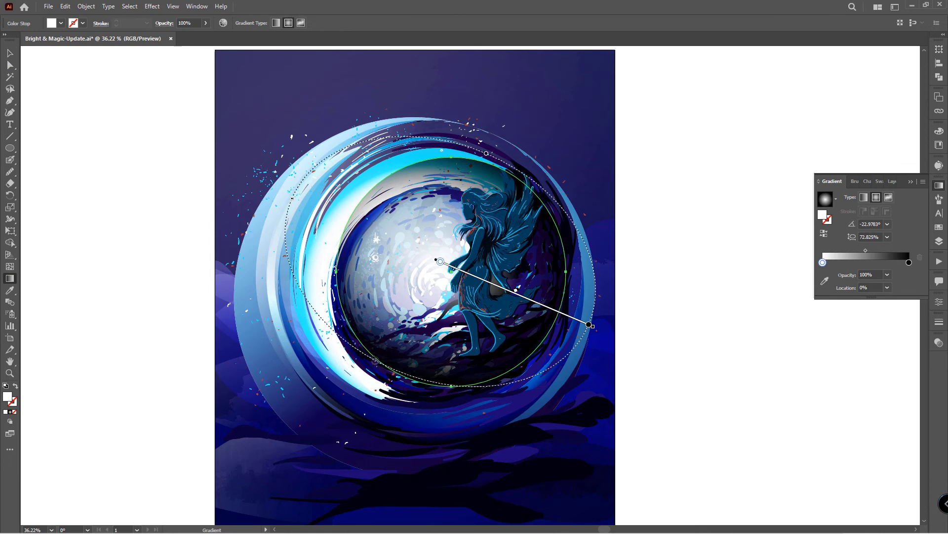
left_click_drag(486, 154, 492, 141)
left_click_drag(441, 260, 450, 272)
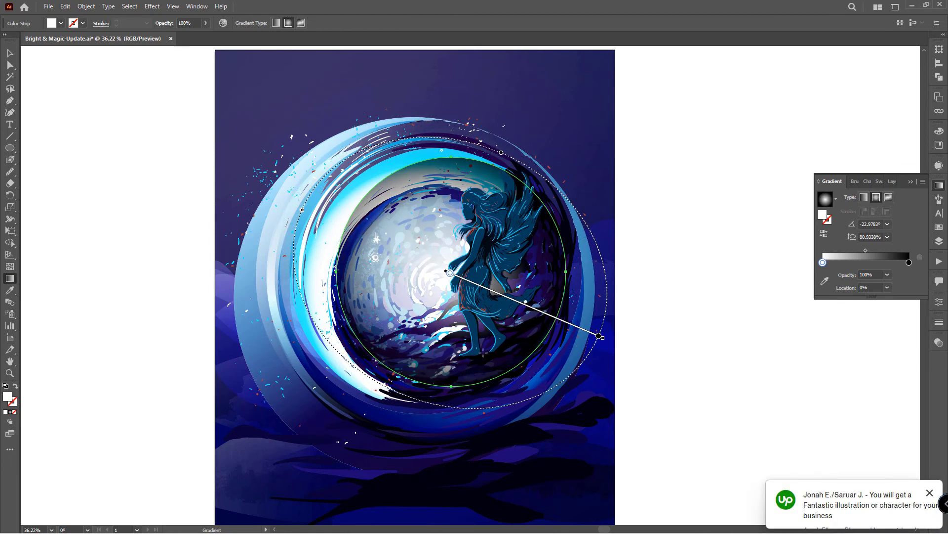
Step: Enlarge and shift the glow, setting the white stop to 80% opacity at 23.38%
left_click_drag(594, 326, 616, 342)
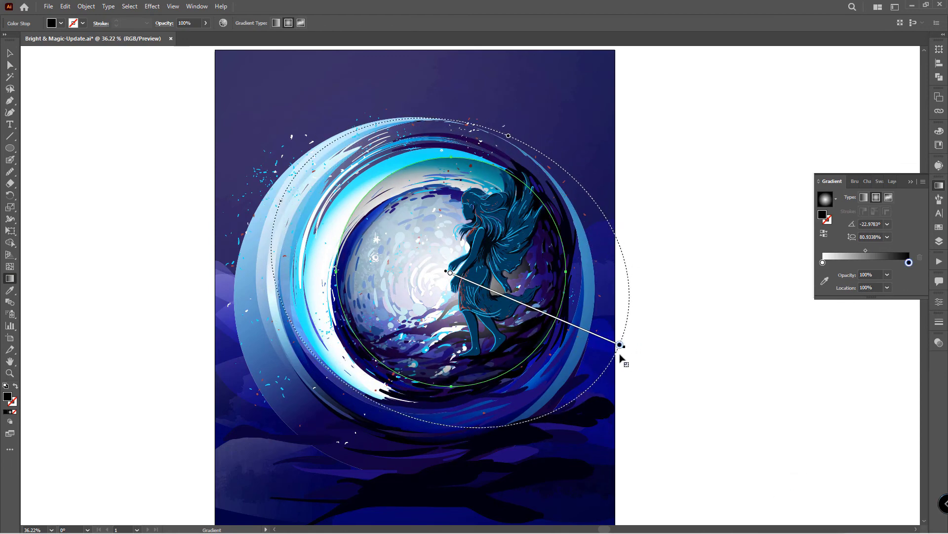
mouse_move(450, 273)
left_mouse_down()
mouse_move(427, 250)
mouse_move(469, 272)
left_mouse_up()
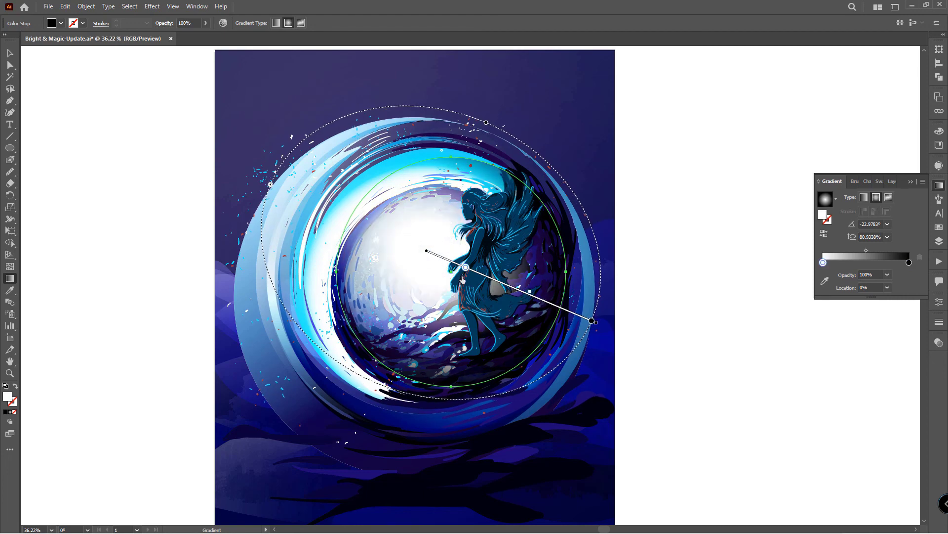
left_click(887, 275)
left_click(898, 372)
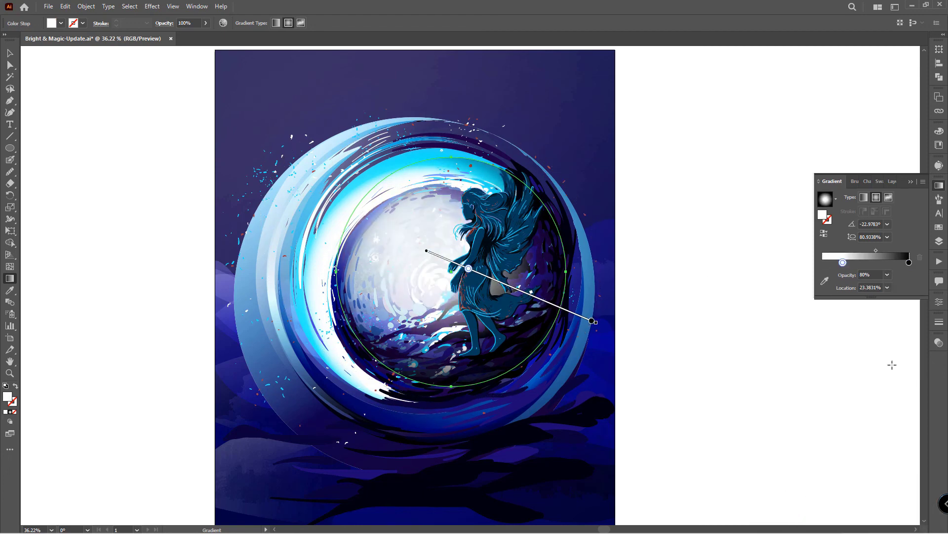
left_click_drag(514, 290, 518, 286)
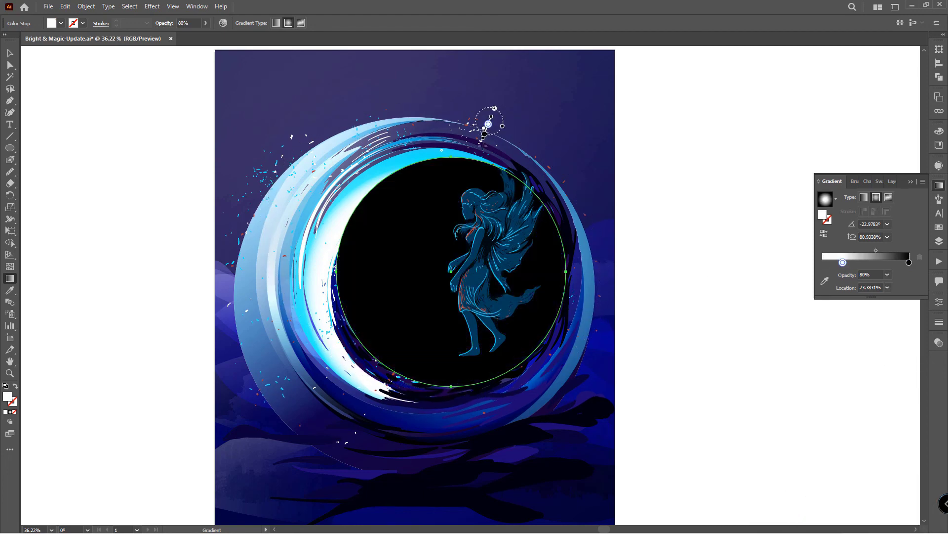
left_click_drag(491, 120, 486, 137)
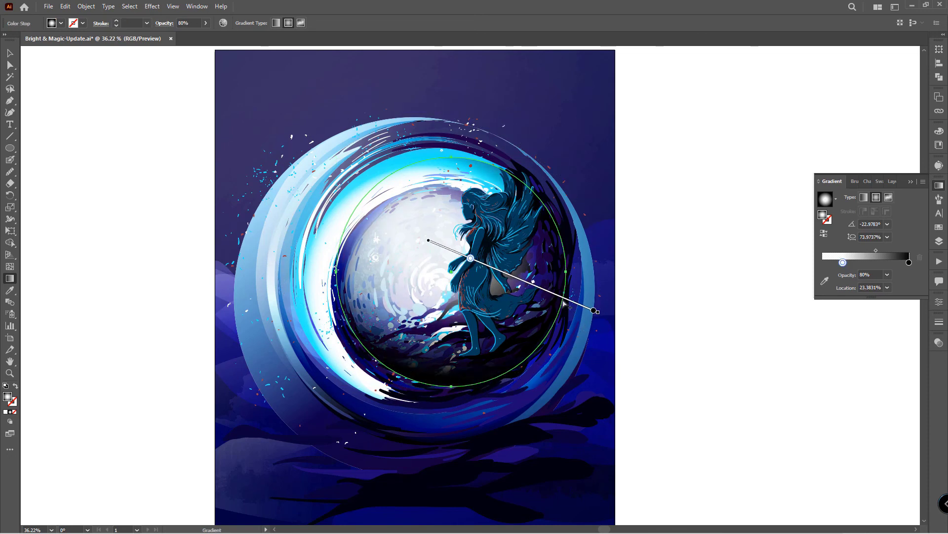
Step: Give '& MAGIC' a cyan gradient whose first stop is sampled dark blue from the artwork
key("v")
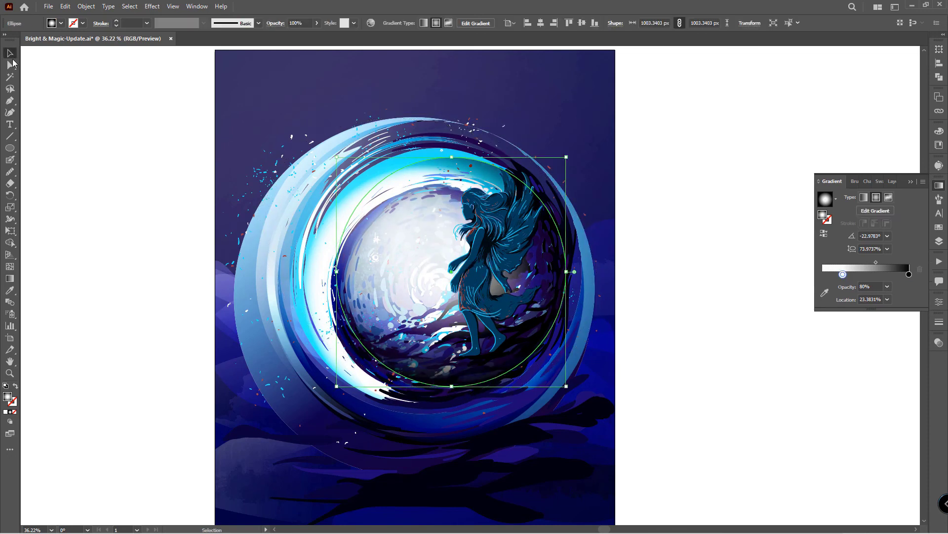
left_click(657, 300)
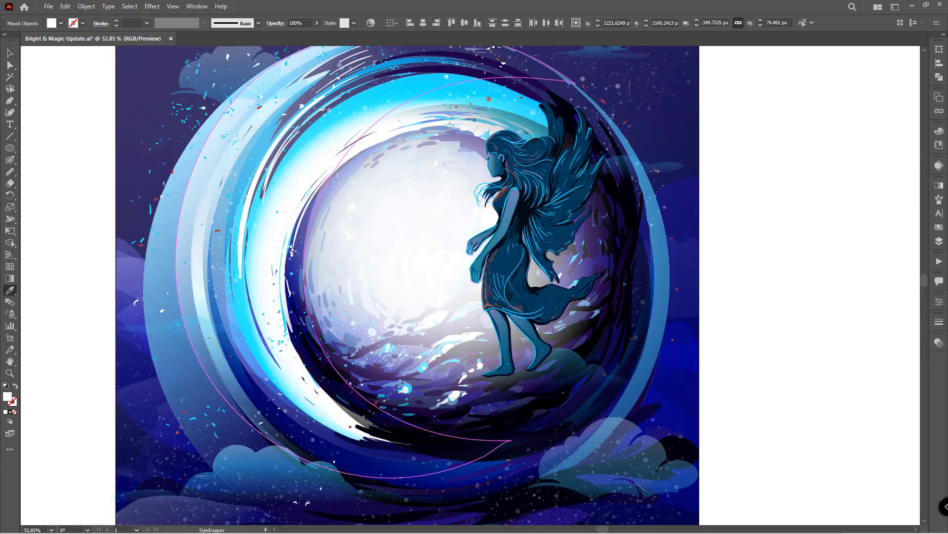
key("ctrl+F9")
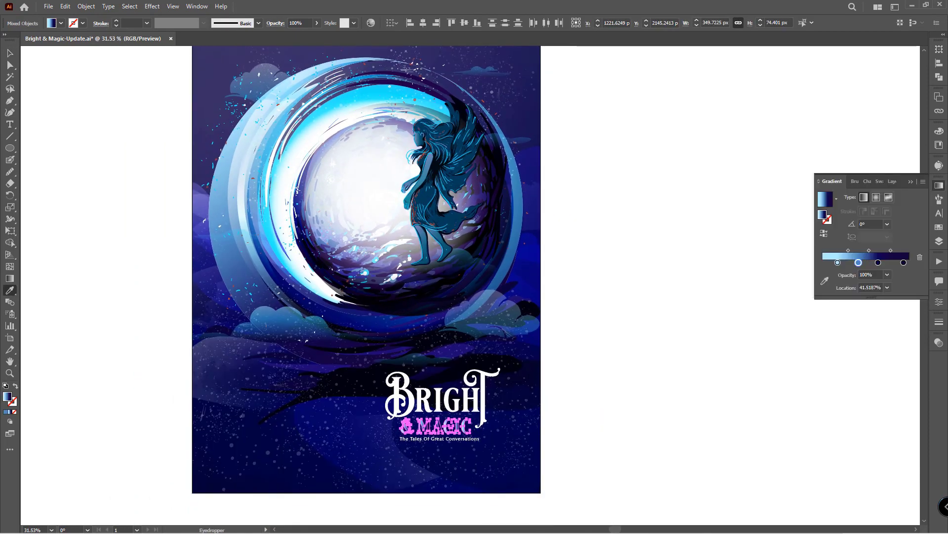
left_click_drag(837, 263, 823, 262)
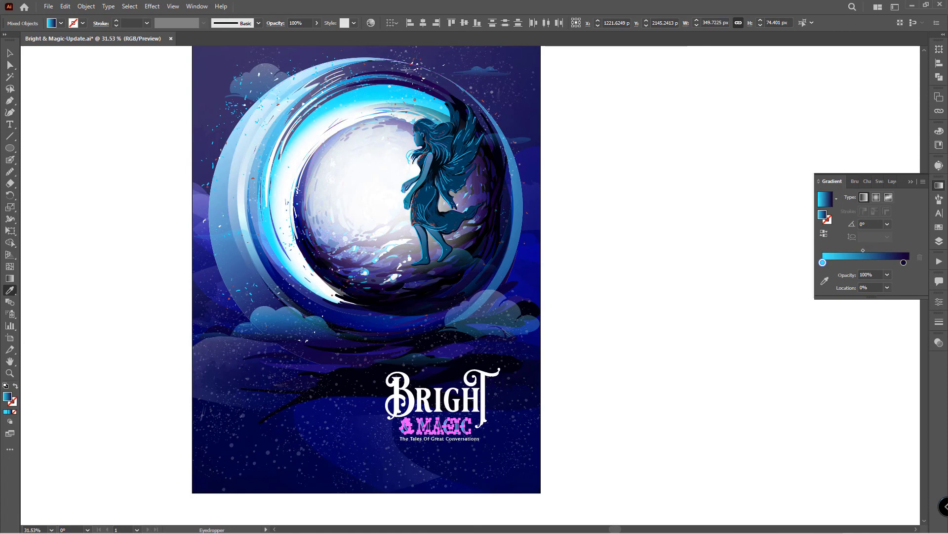
left_click(438, 434)
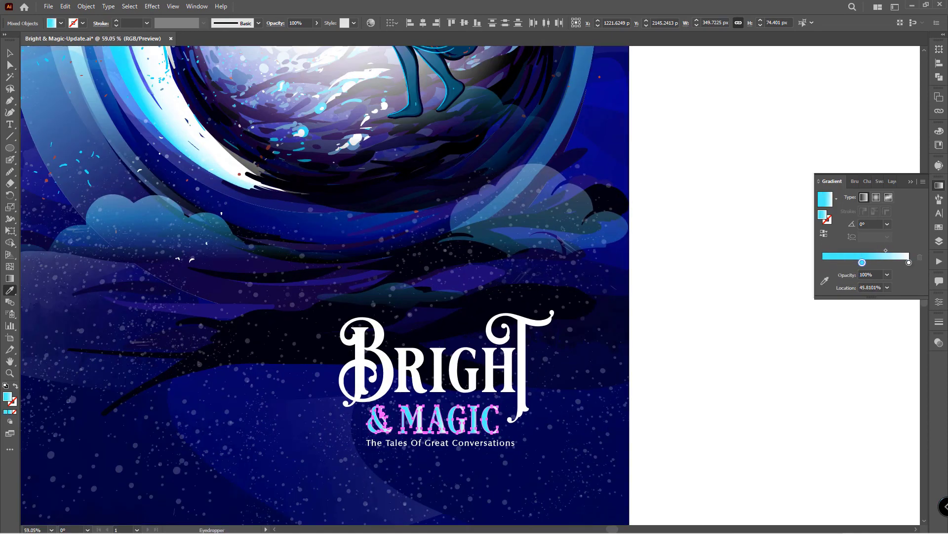
left_click(494, 222)
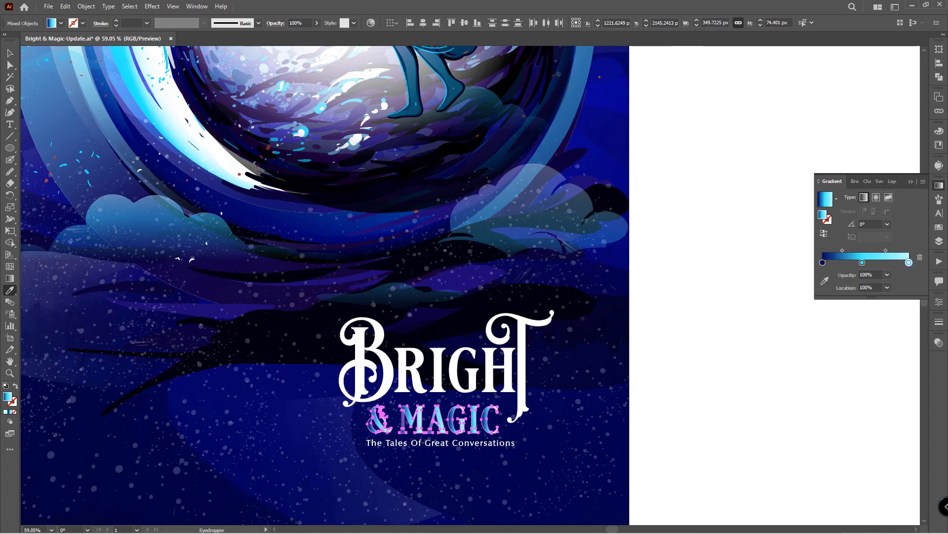
key("g")
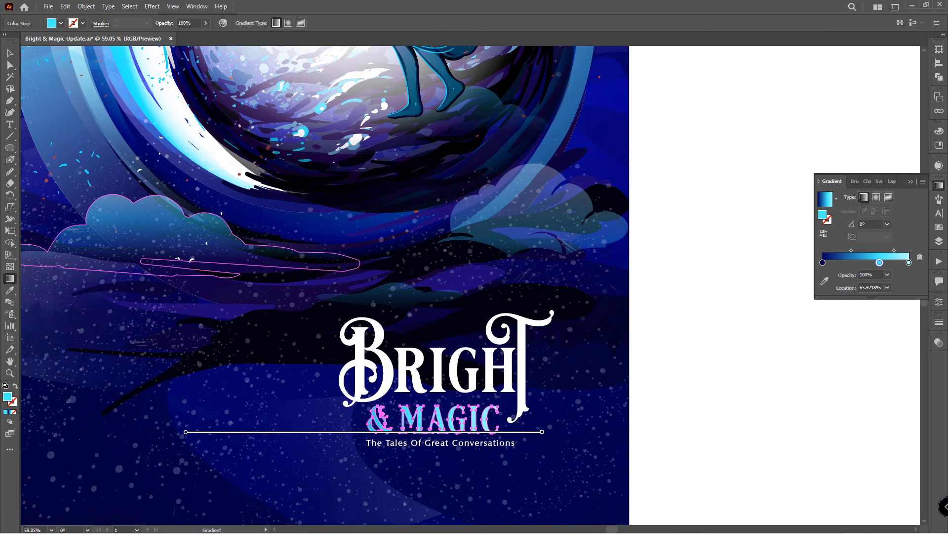
key("v")
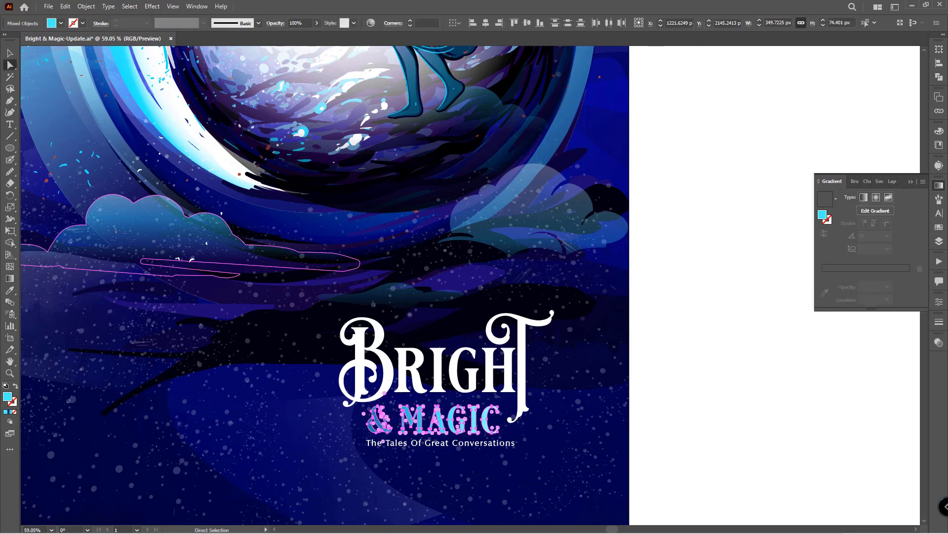
key("ctrl+shift+a")
key("ctrl+0")
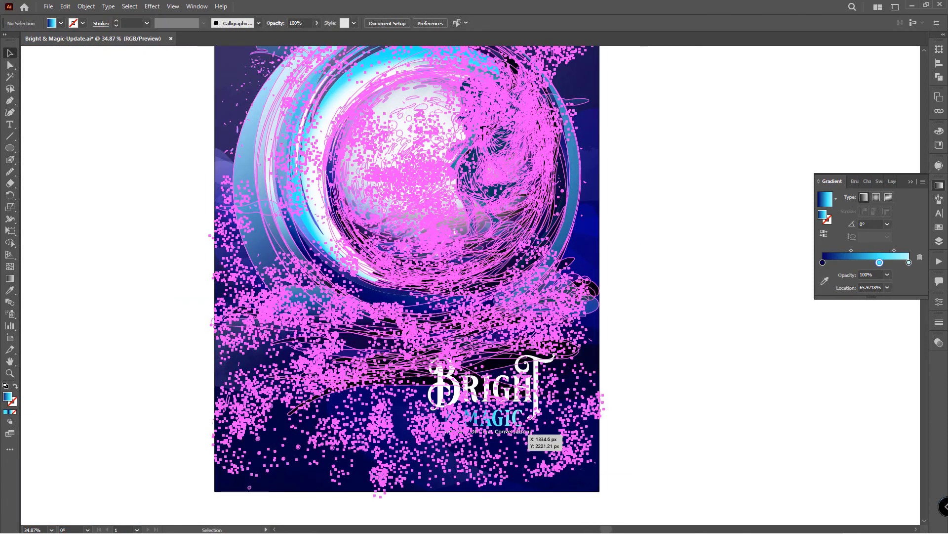
Step: Make the tagline slightly narrower using its corner handle
left_click(519, 434)
scroll(544, 435, "up", 5)
left_click_drag(718, 422, 718, 419)
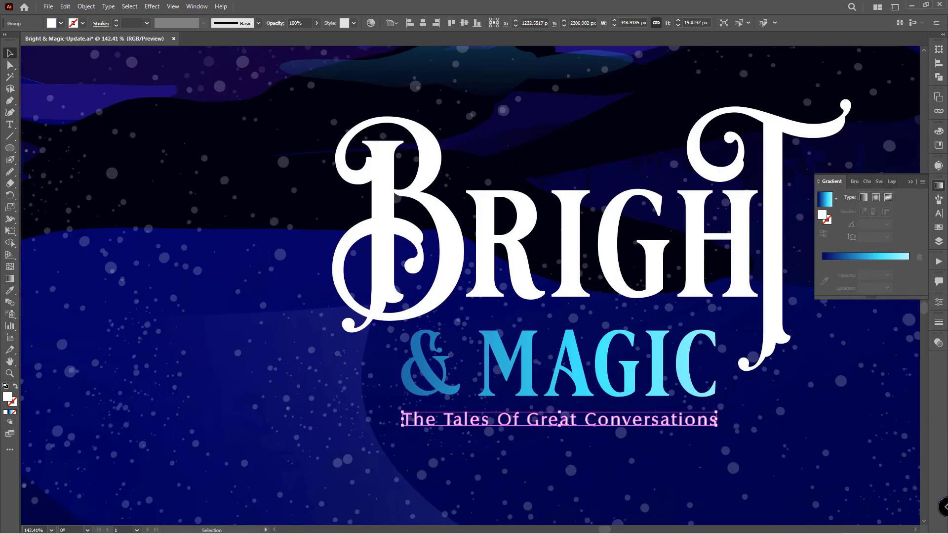
left_click(434, 435)
scroll(494, 395, "down", 5)
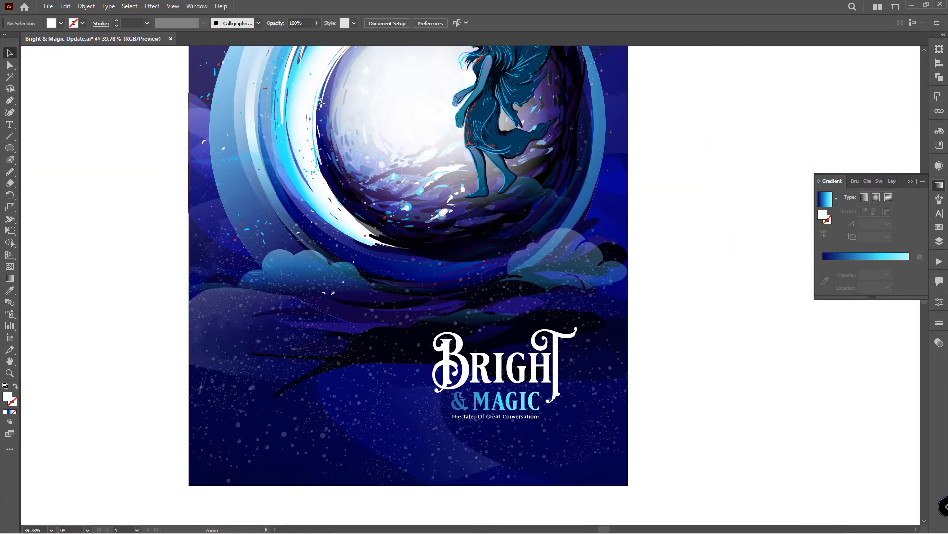
scroll(519, 400, "down", 1)
Step: Redraw the MAGIC gradient across its letters, with stops near 10.6% and 59.2%
left_click(508, 399)
scroll(509, 399, "up", 3)
left_click(10, 278)
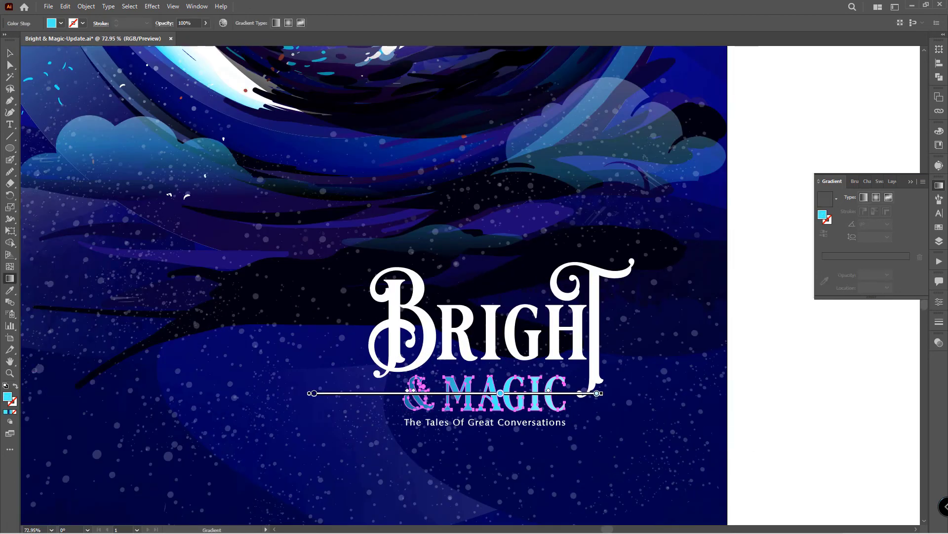
left_click_drag(314, 392, 318, 393)
key("i")
key("g")
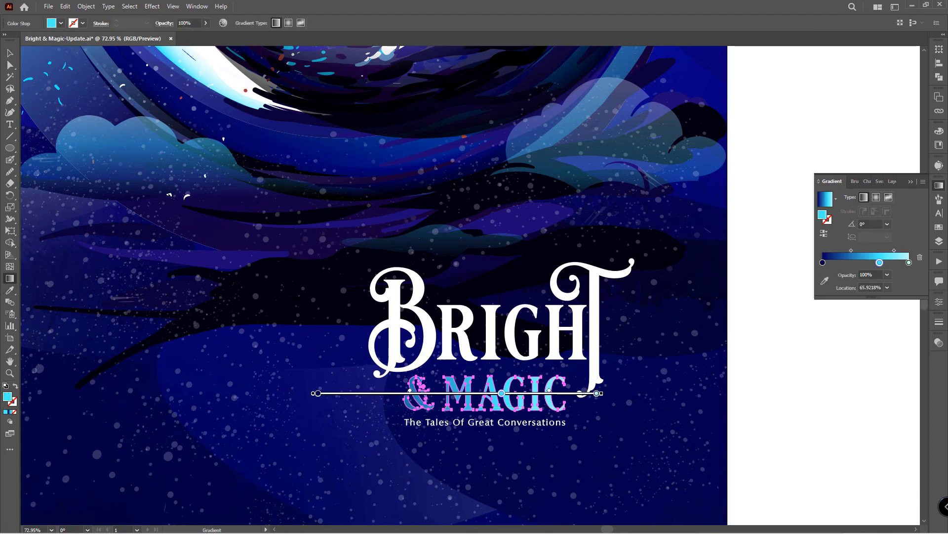
left_click_drag(333, 404, 396, 404)
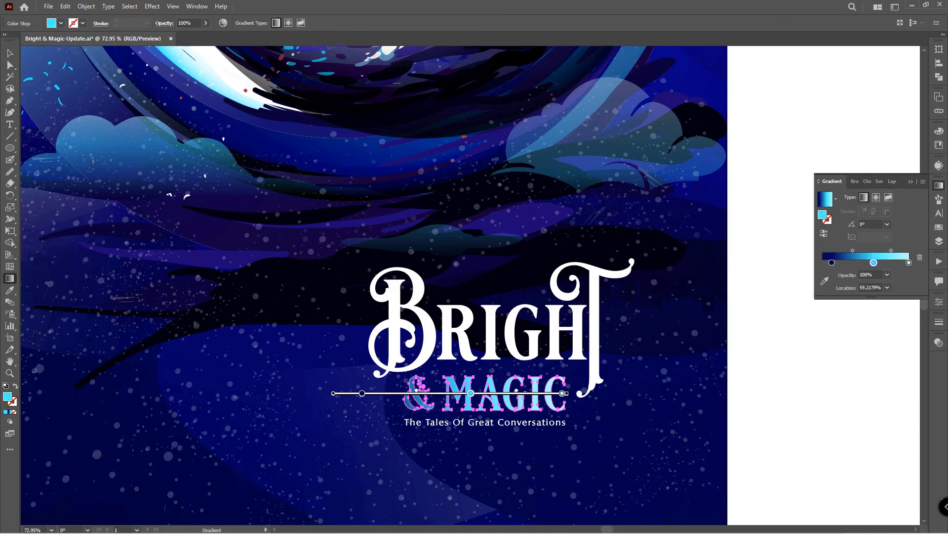
scroll(644, 343, "up", 3)
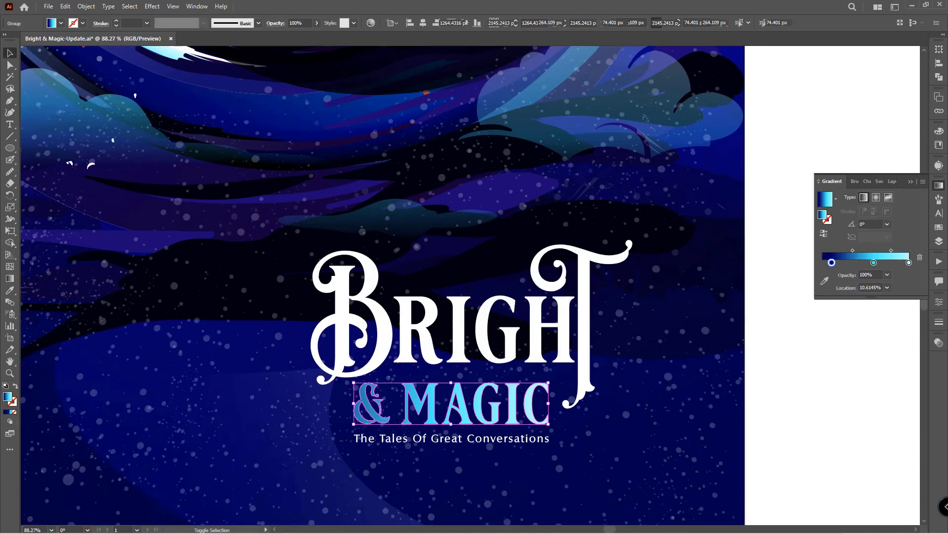
key("a")
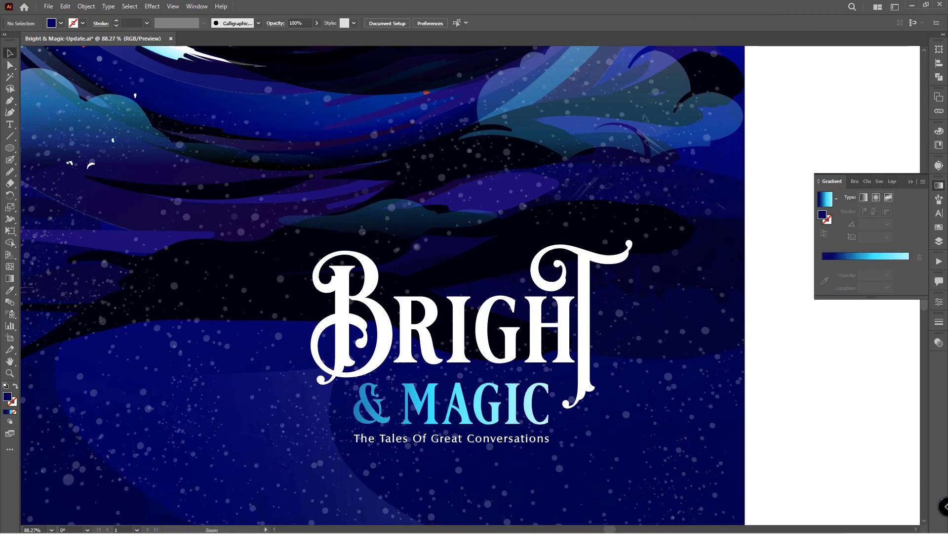
scroll(474, 321, "down", 2)
Step: Enlarge the '& MAGIC' and tagline group slightly
scroll(474, 321, "up", 4)
left_click(396, 378)
left_click_drag(382, 385, 364, 393)
scroll(347, 327, "up", 2)
scroll(519, 410, "down", 2)
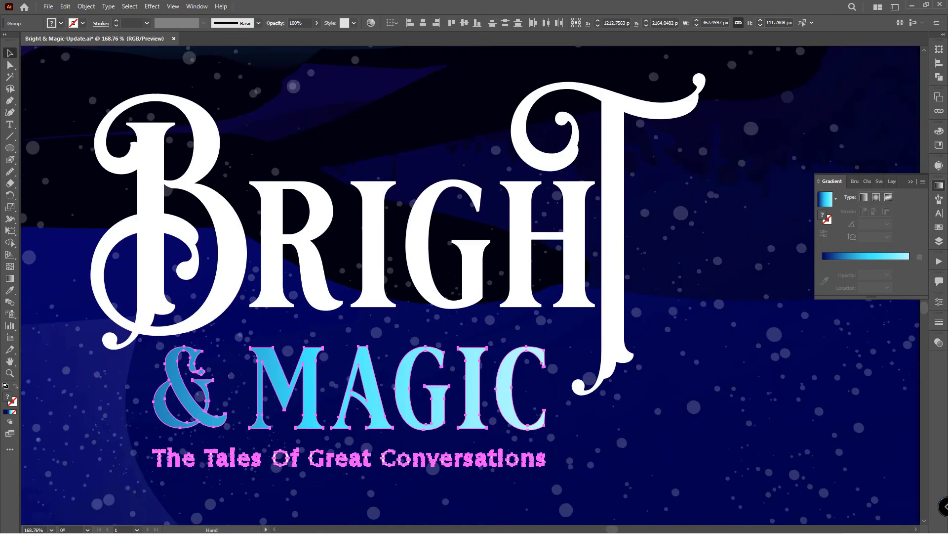
scroll(519, 410, "down", 4)
Step: Add a Multiply drop shadow to the title: 75% opacity, 10 px offsets, 5 px blur
left_click(523, 355)
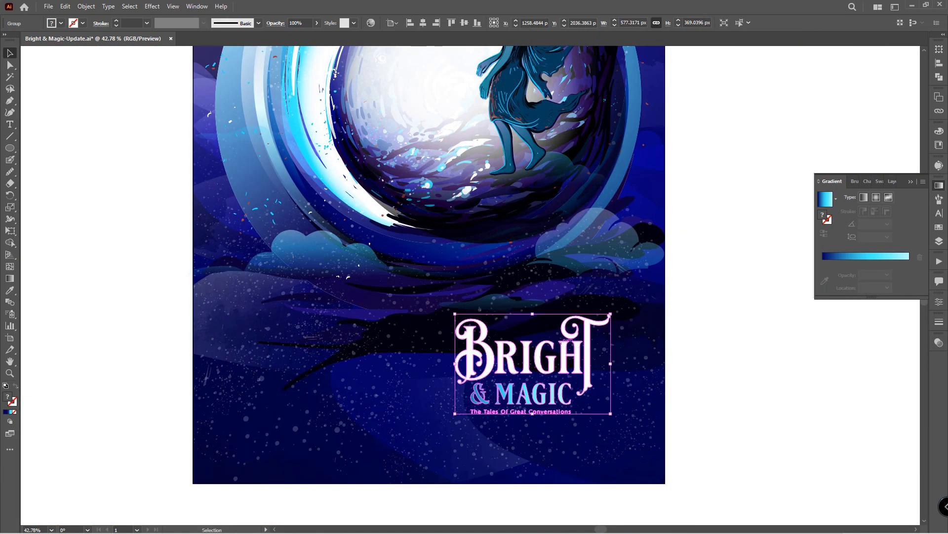
left_click(108, 5)
left_click(291, 121)
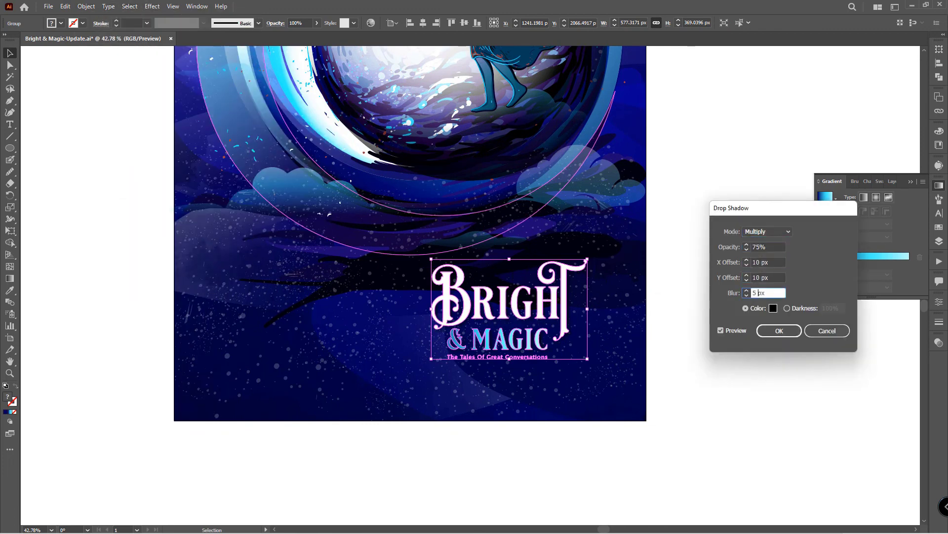
key("Return")
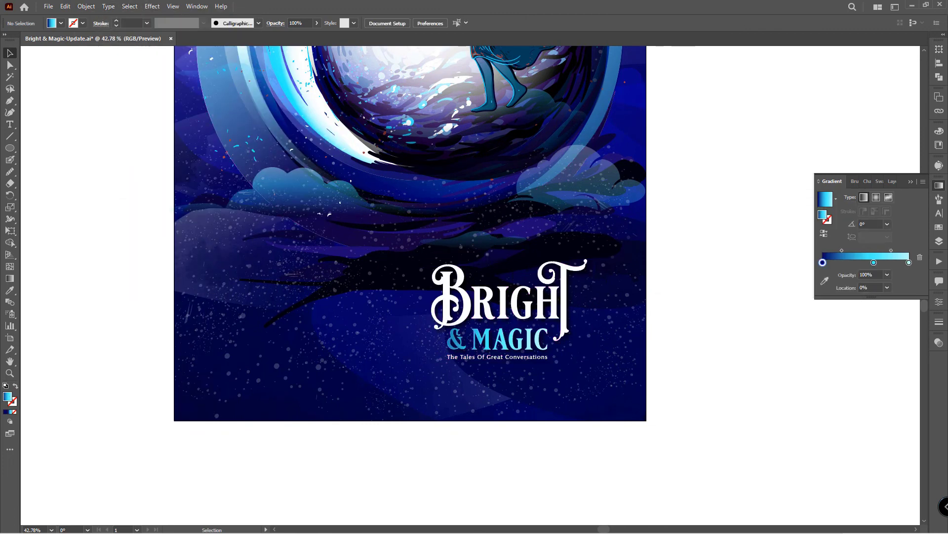
scroll(410, 232, "down", 2)
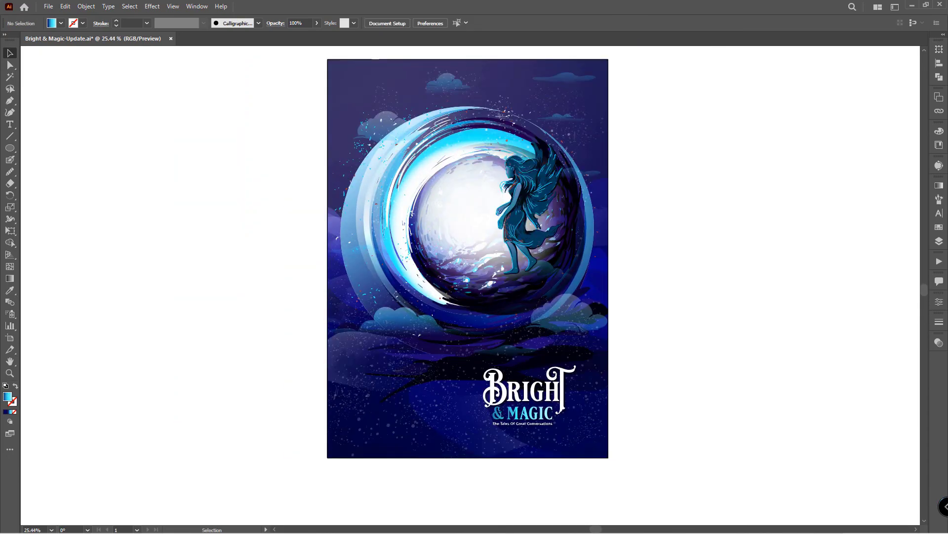